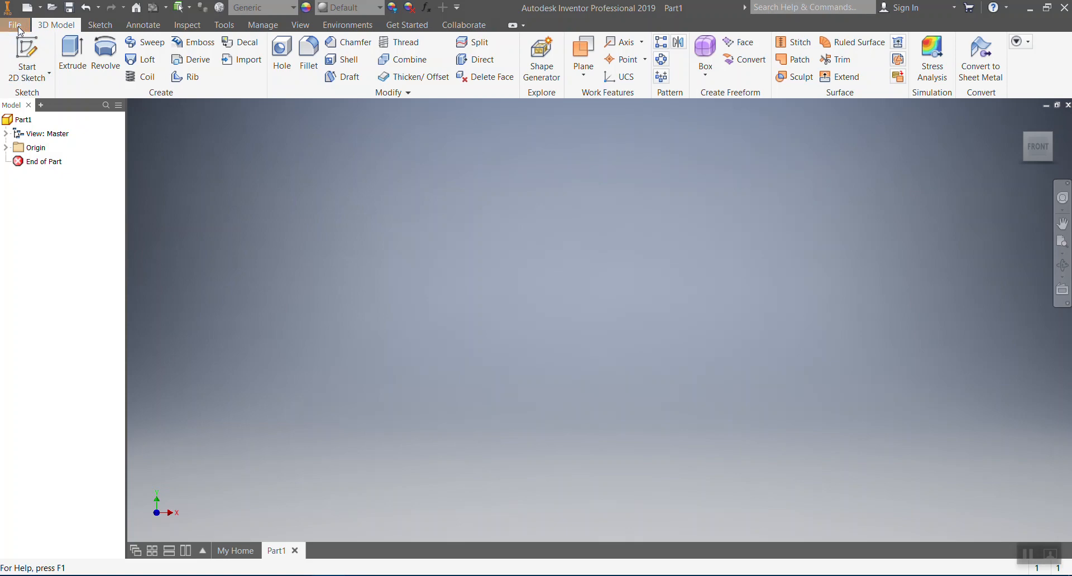
- Save the new part as Grill.ipt in the yr10 ITS folder, overwriting the existing file
left_click(11, 25)
left_click(52, 173)
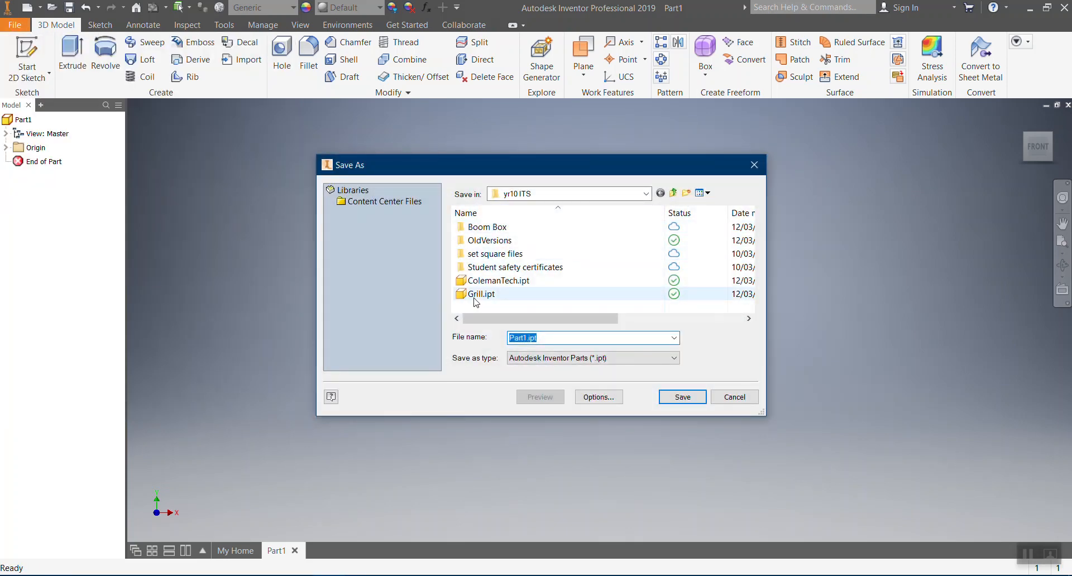
left_click(475, 296)
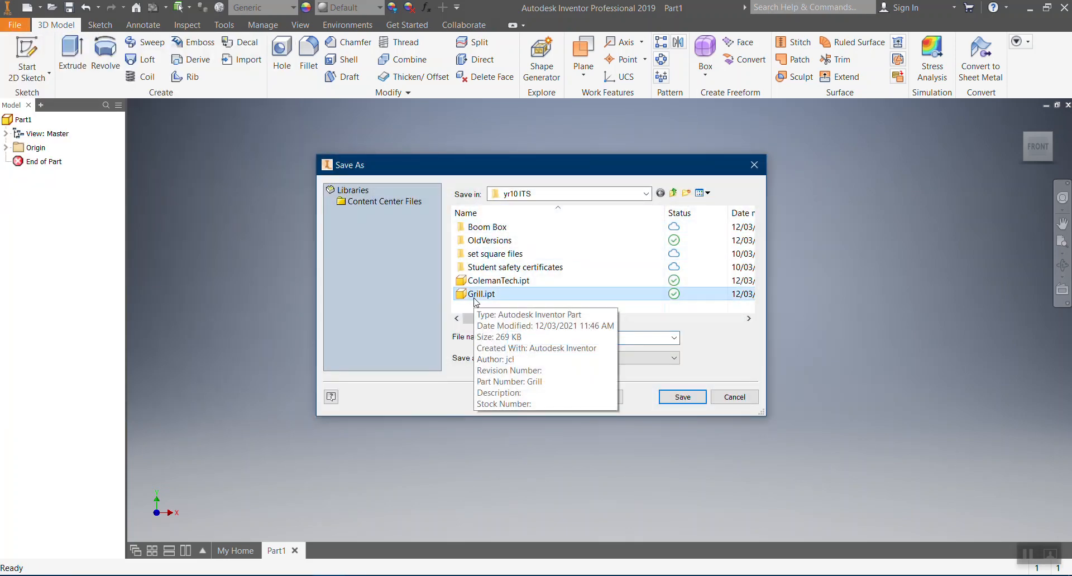
left_click(683, 397)
left_click(568, 296)
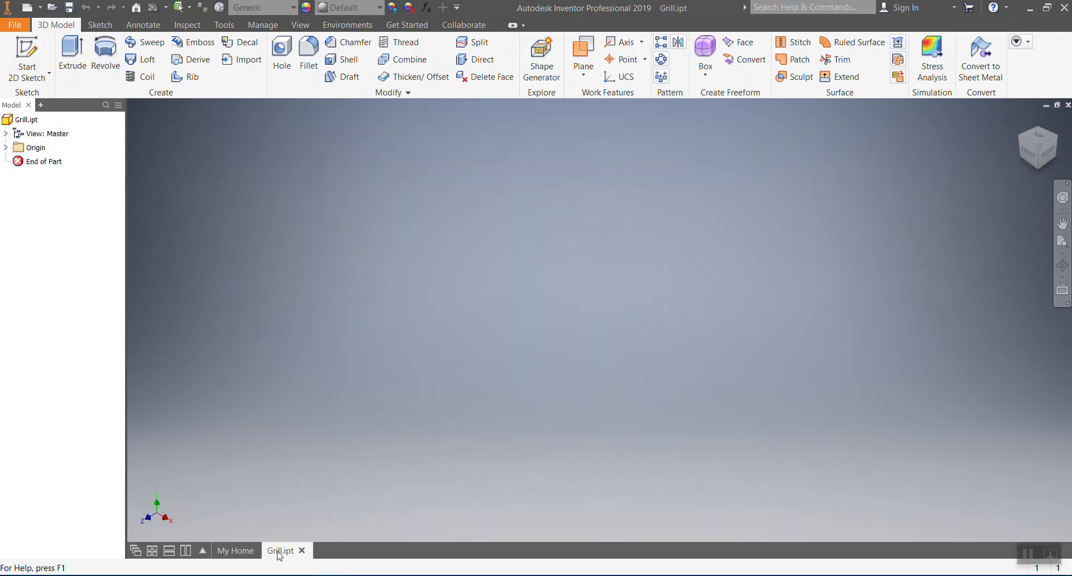
mouse_move(279, 555)
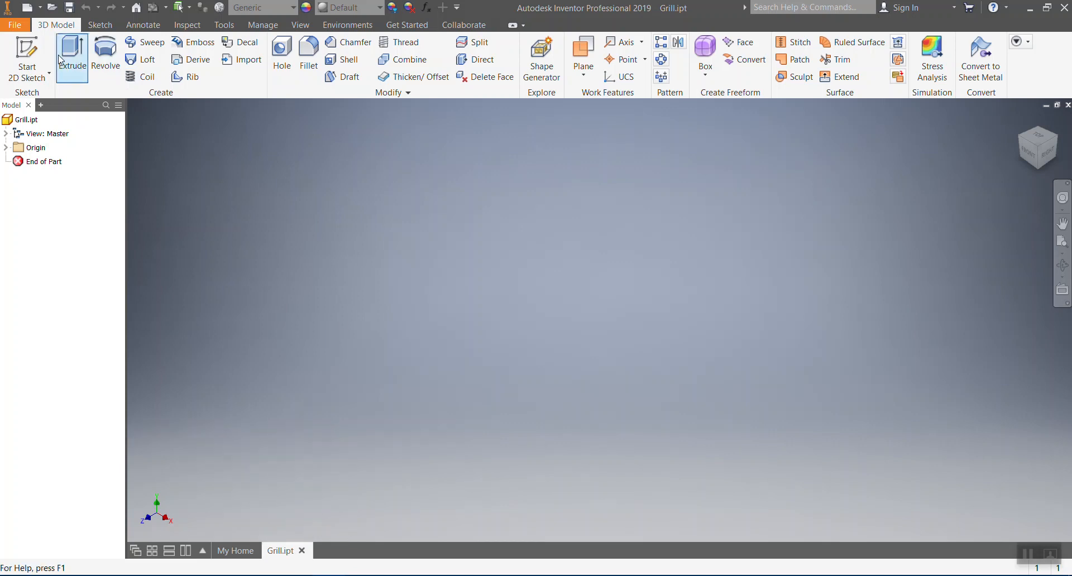
- Sketch a 175 by 95 mm rectangle around the origin on the horizontal XZ plane and finish the sketch
left_click(27, 50)
left_click(461, 315)
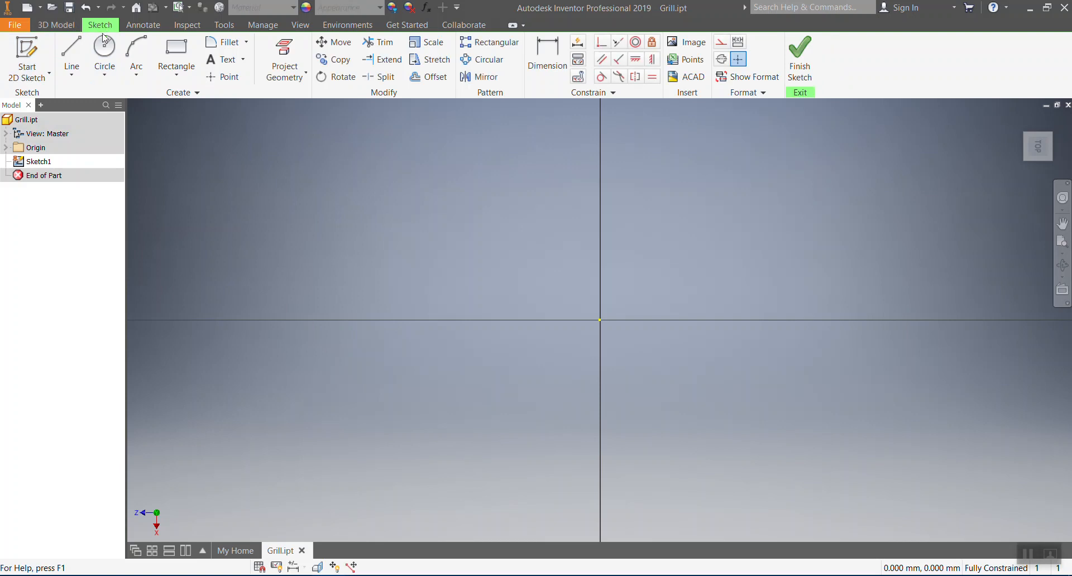
left_click(176, 53)
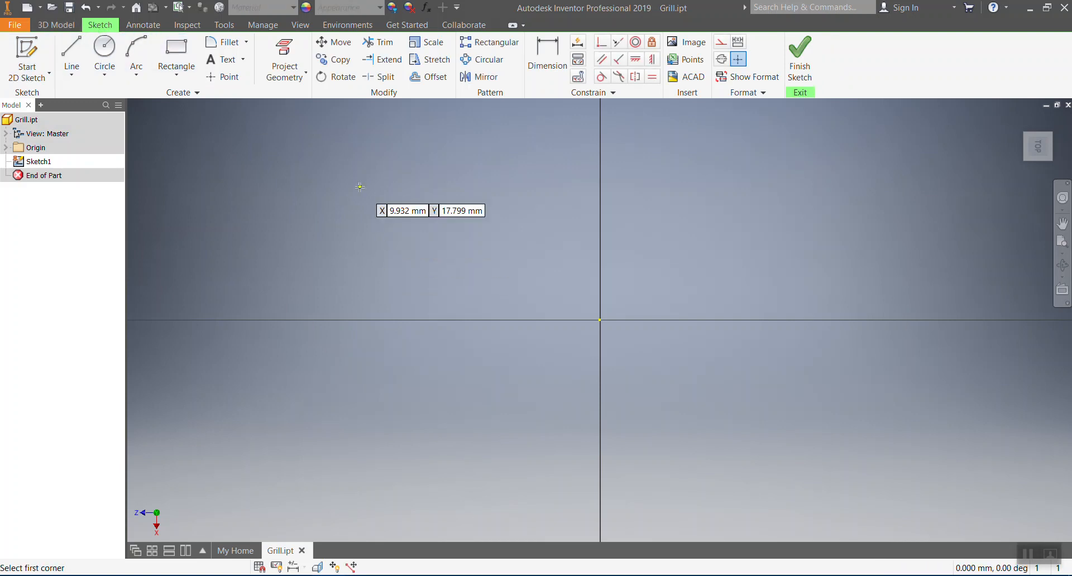
left_click(359, 187)
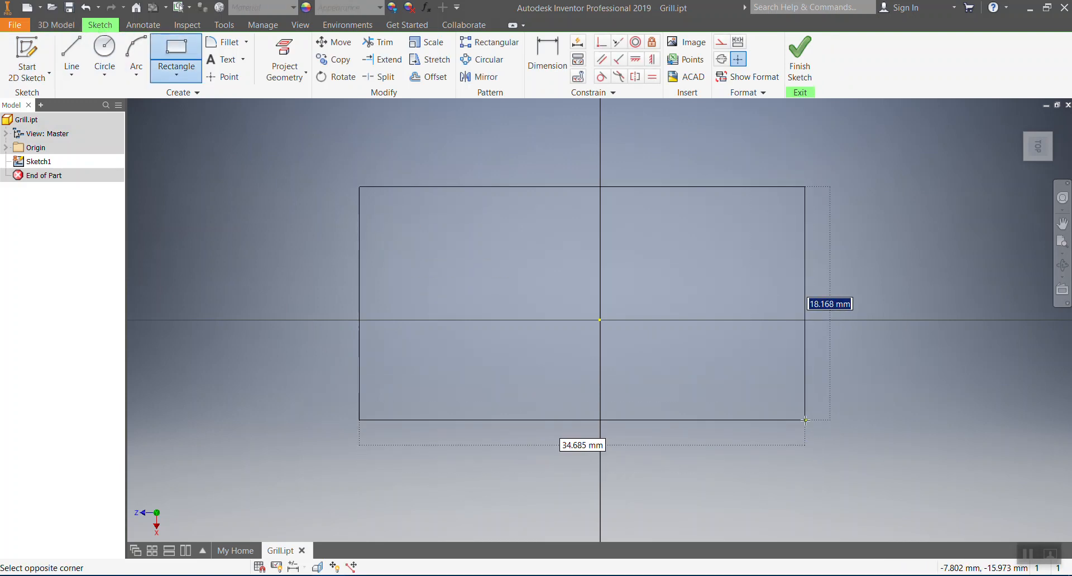
type("9")
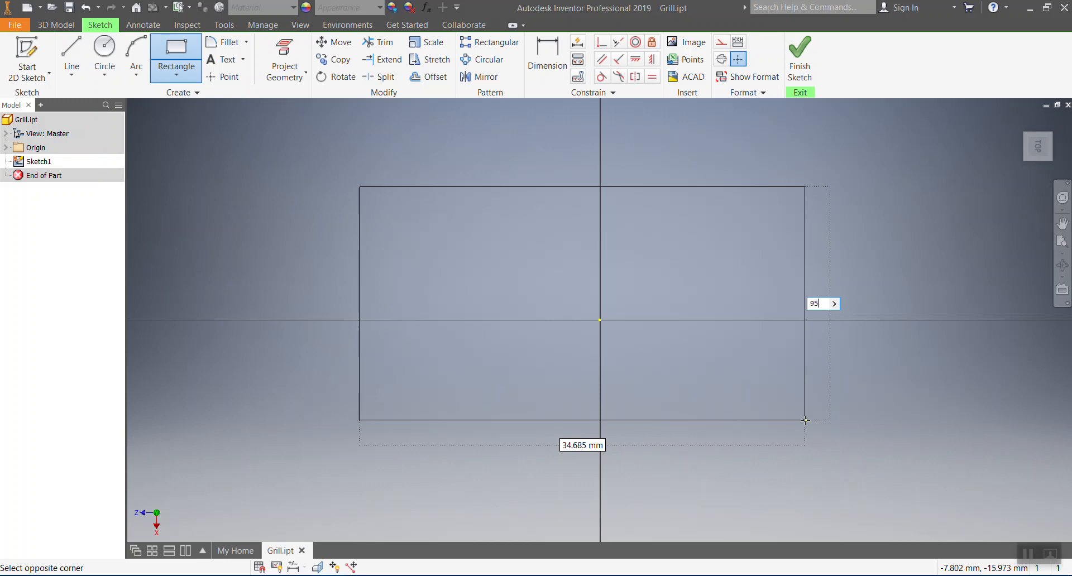
type("5")
key("Tab")
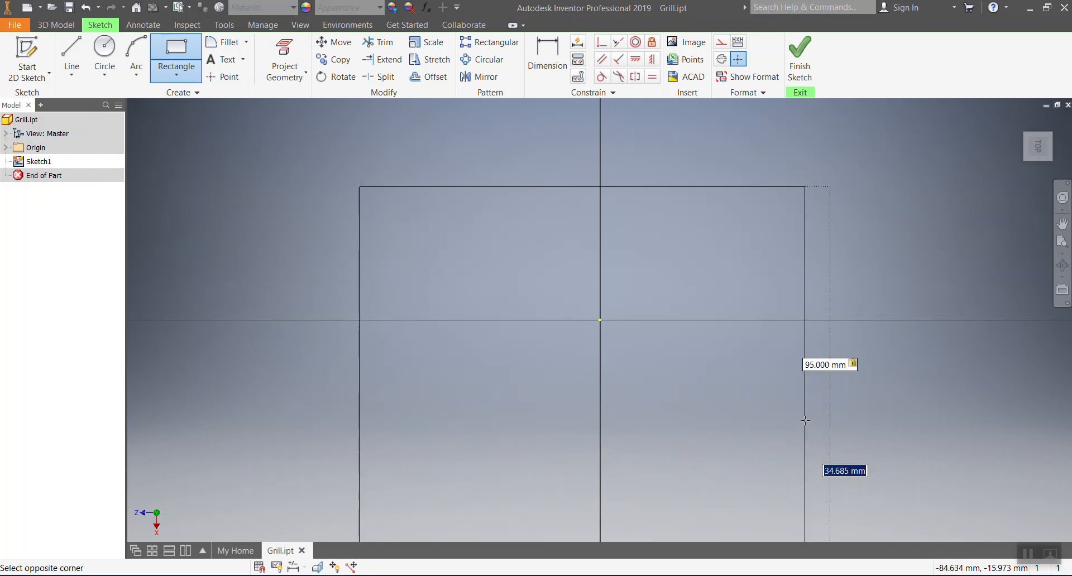
type("170")
key("Return")
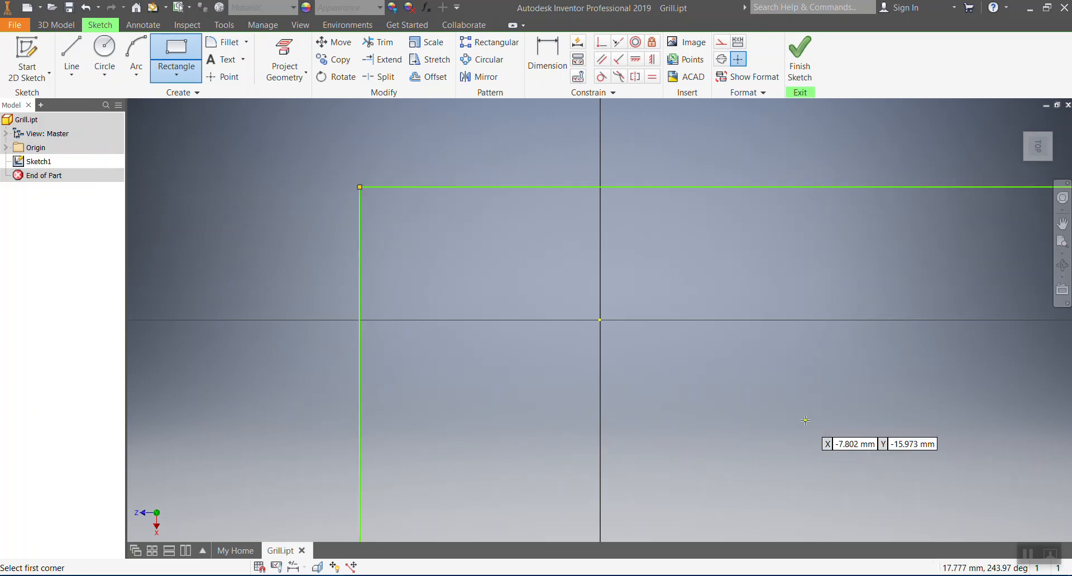
scroll(429, 323, "up", 2)
scroll(398, 319, "up", 3)
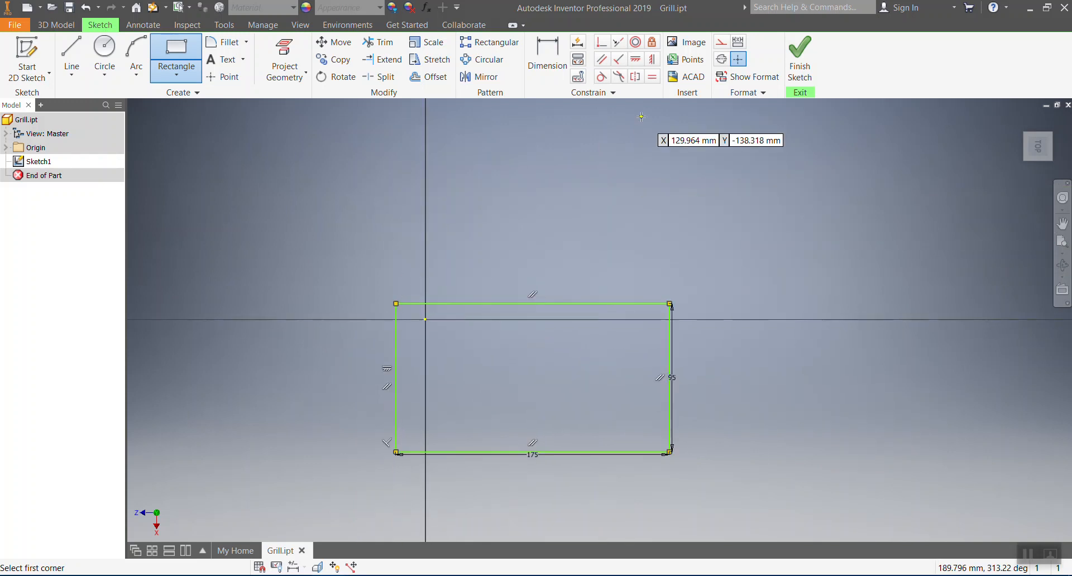
left_click(802, 61)
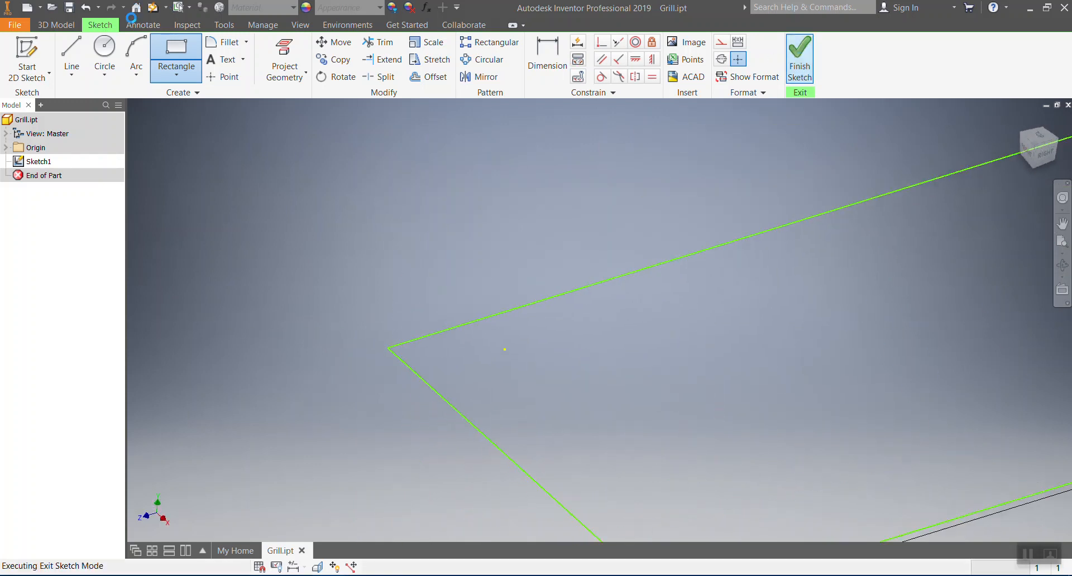
- Extrude the rectangle 3 mm to form a flat plate
left_click(69, 59)
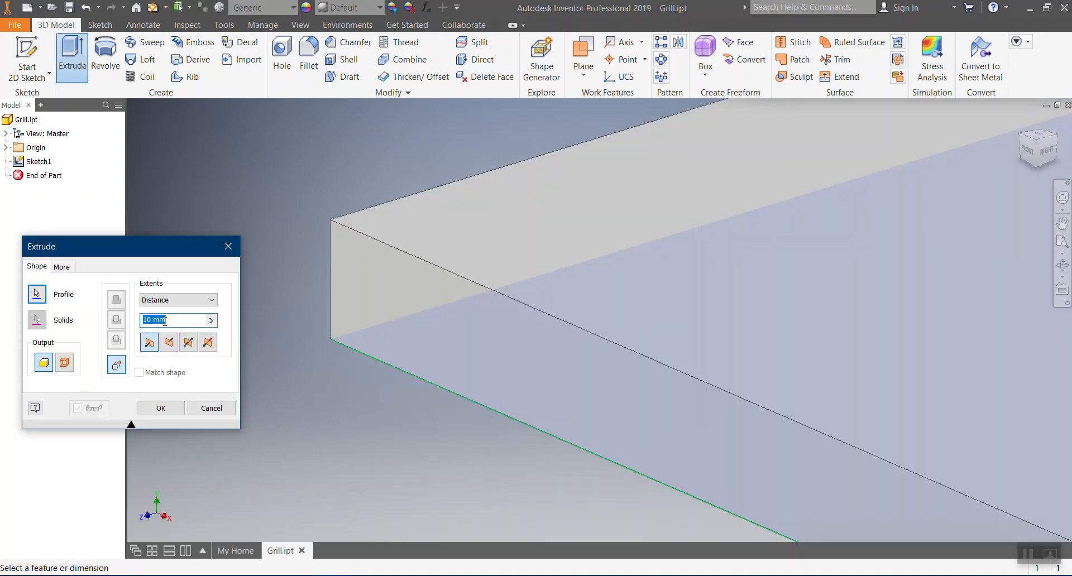
type("3")
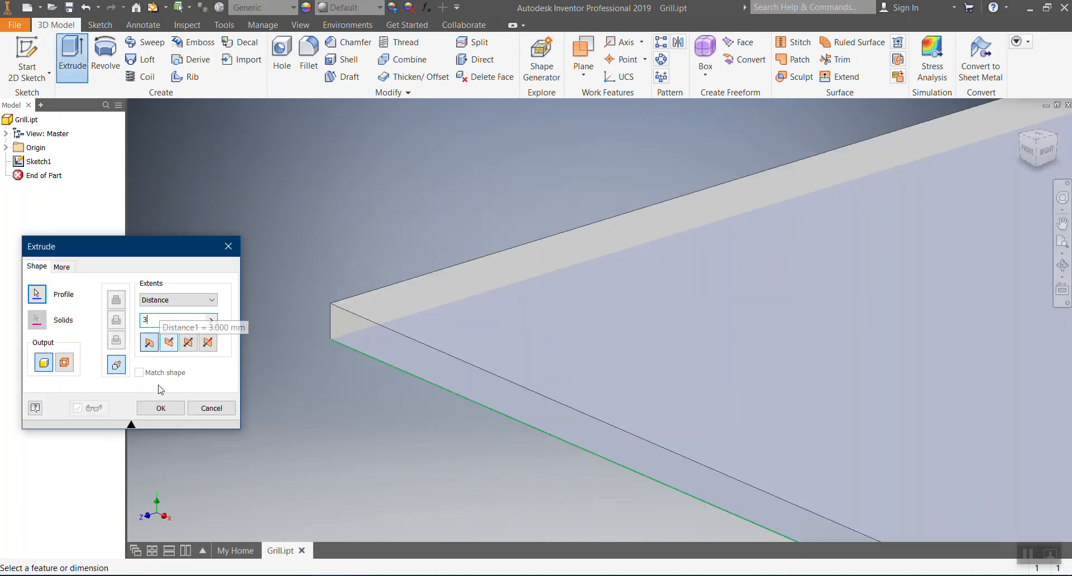
left_click(161, 408)
scroll(433, 249, "down", 6)
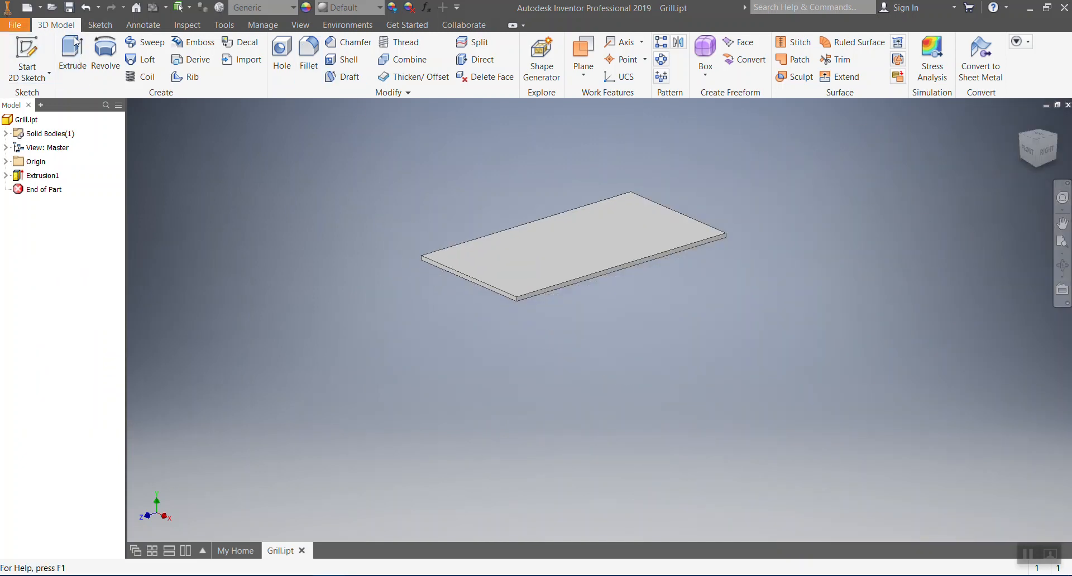
- Start a sketch on the plate's upper face and draw a lengthwise centre line between the midpoints of the short edges
left_click(31, 50)
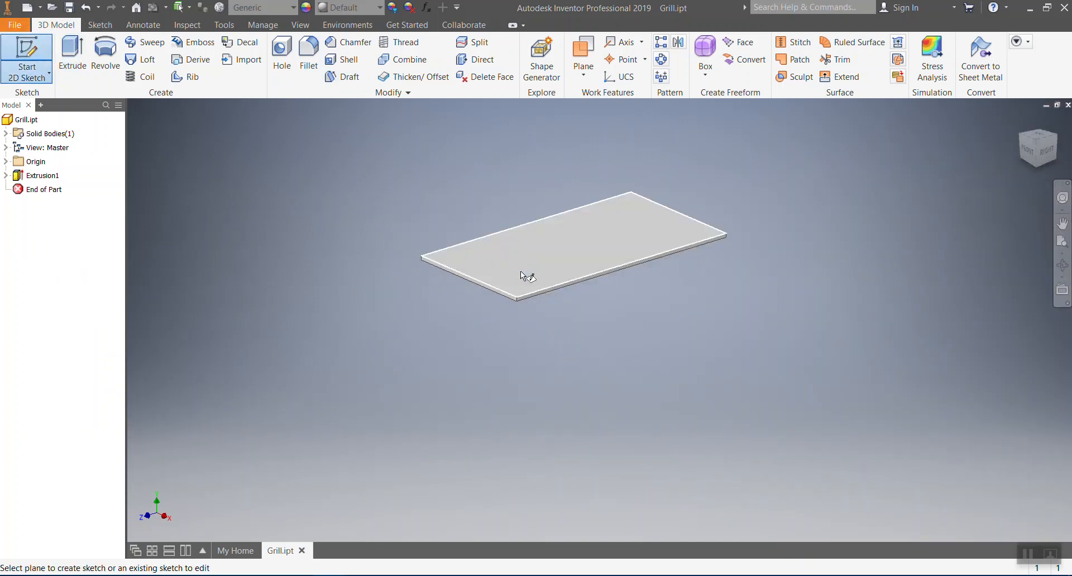
left_click(526, 267)
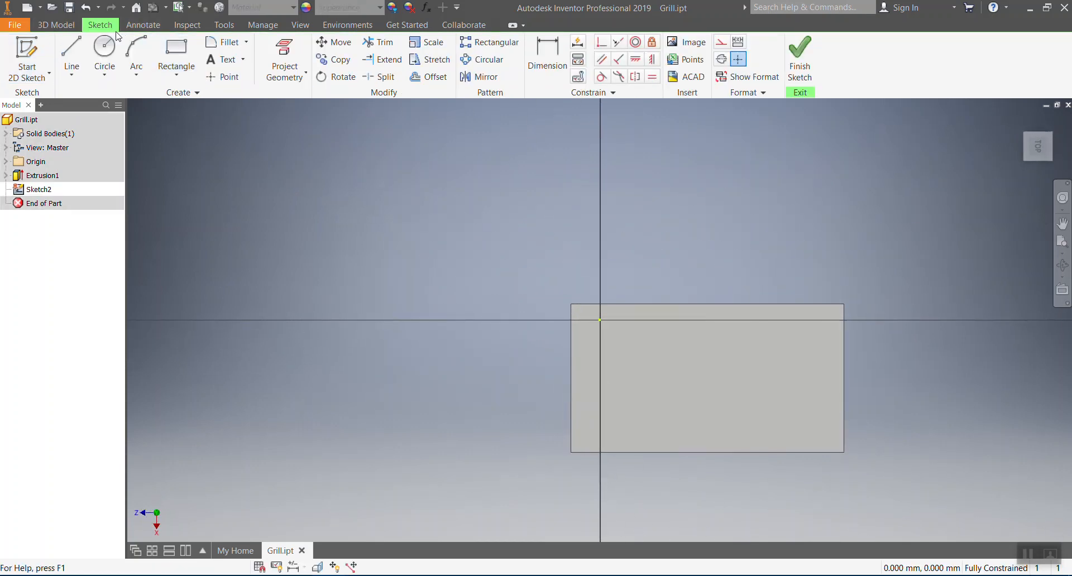
left_click(71, 54)
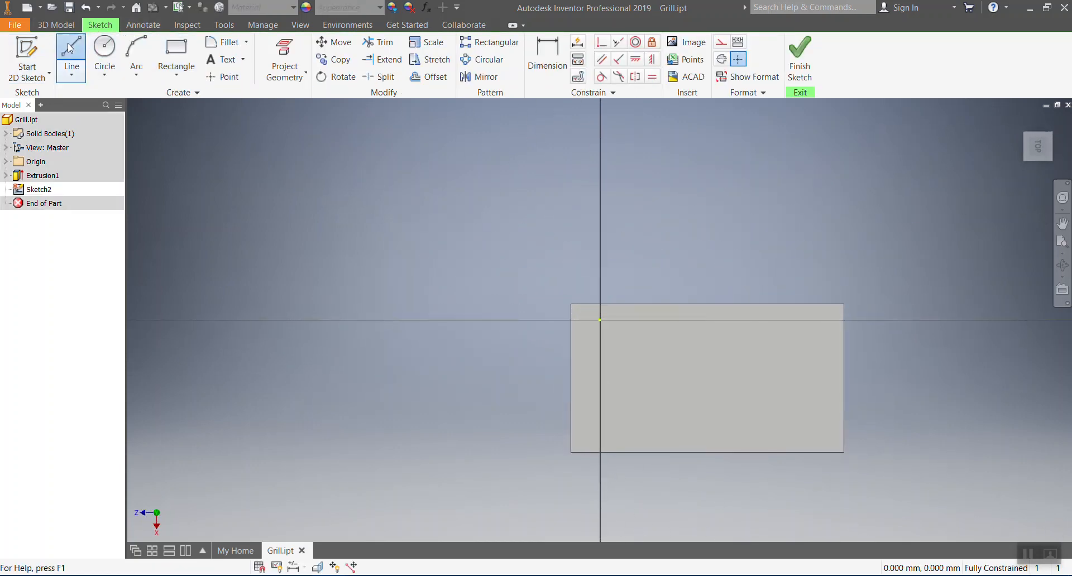
left_click(571, 378)
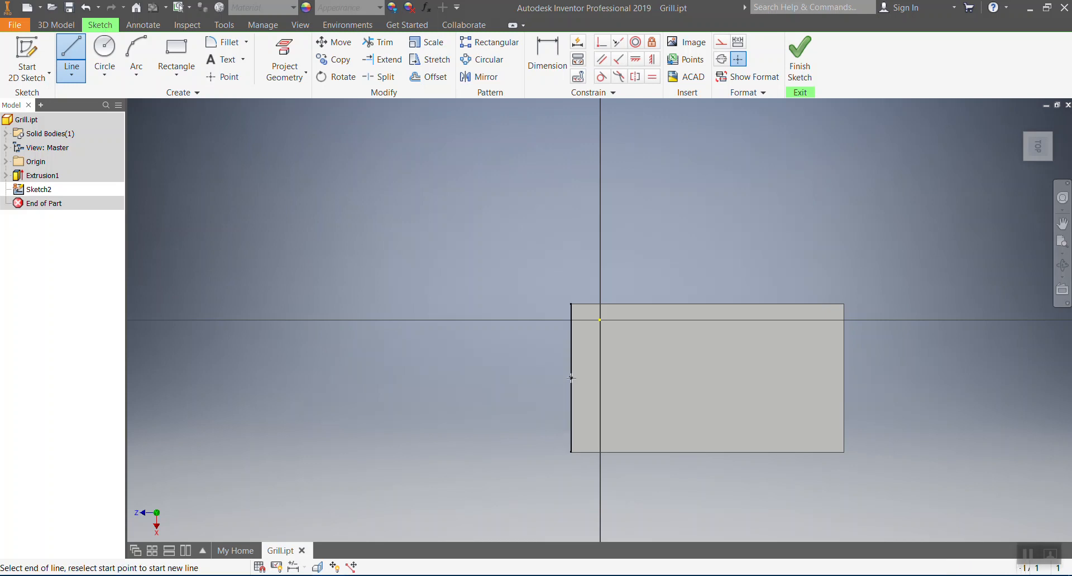
double_click(844, 378)
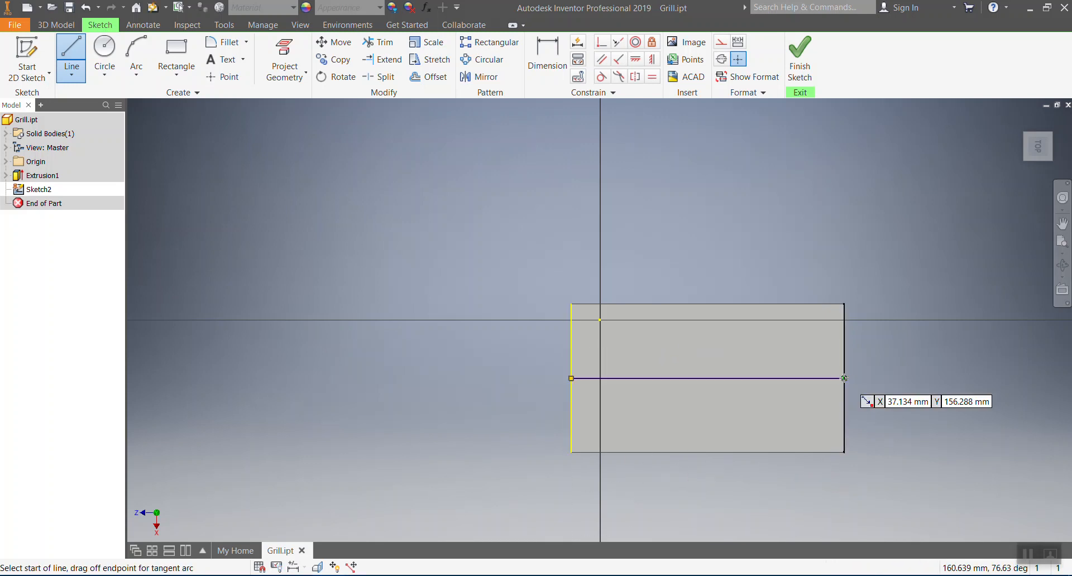
- Draw two parallel lines across the plate's width, about 26 mm and 40 mm from the opposite short edges, extending past both long edges
left_click(611, 287)
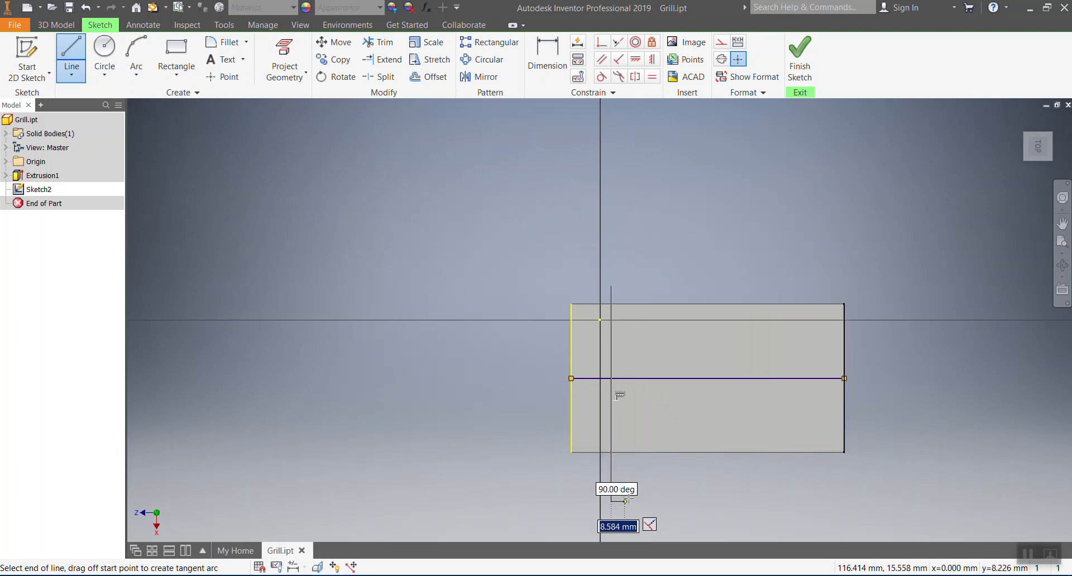
double_click(611, 502)
left_click(72, 56)
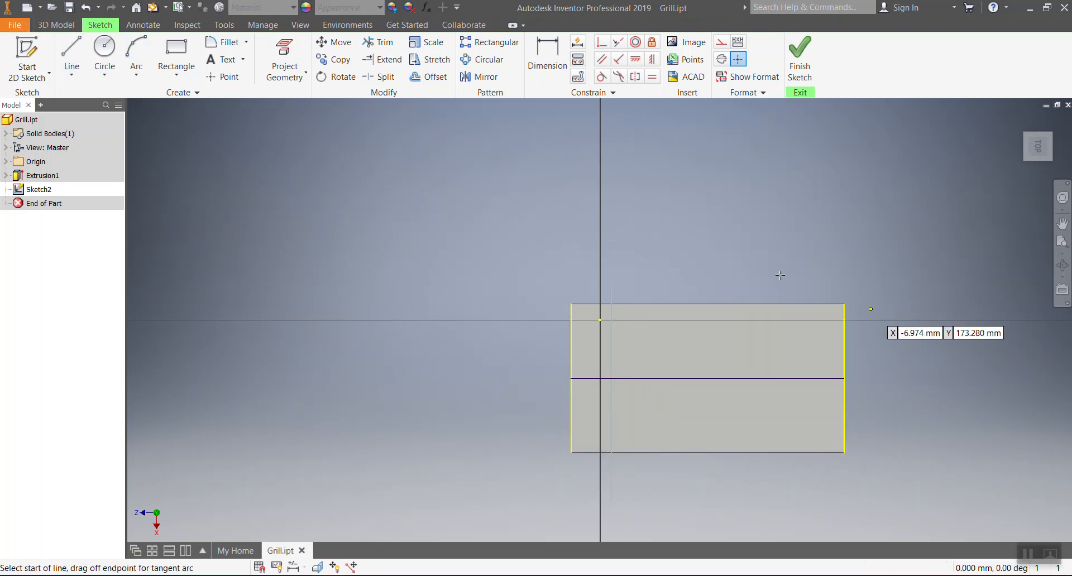
left_click(783, 287)
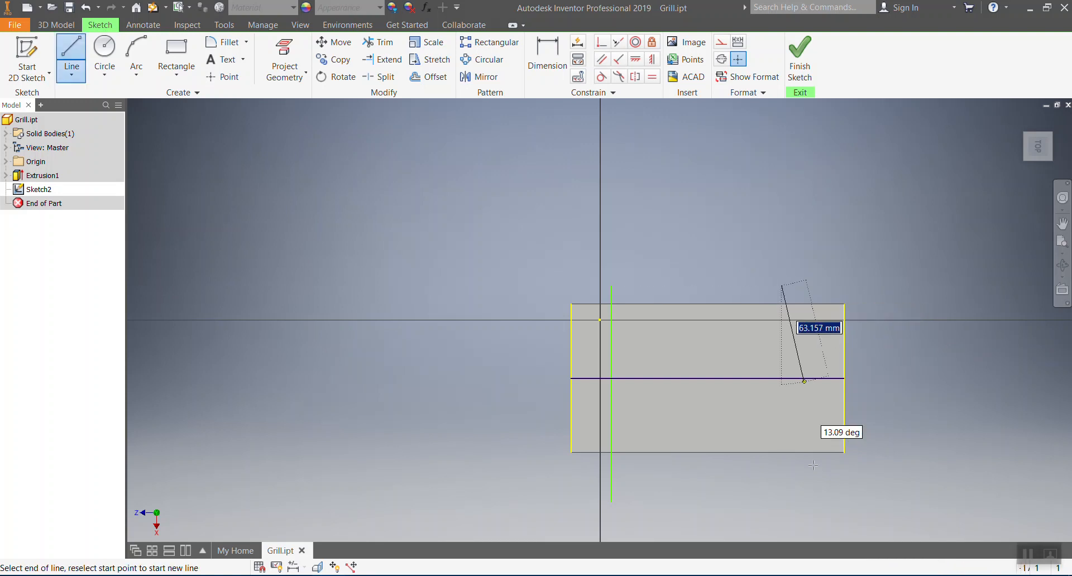
left_click(782, 501)
key("Escape")
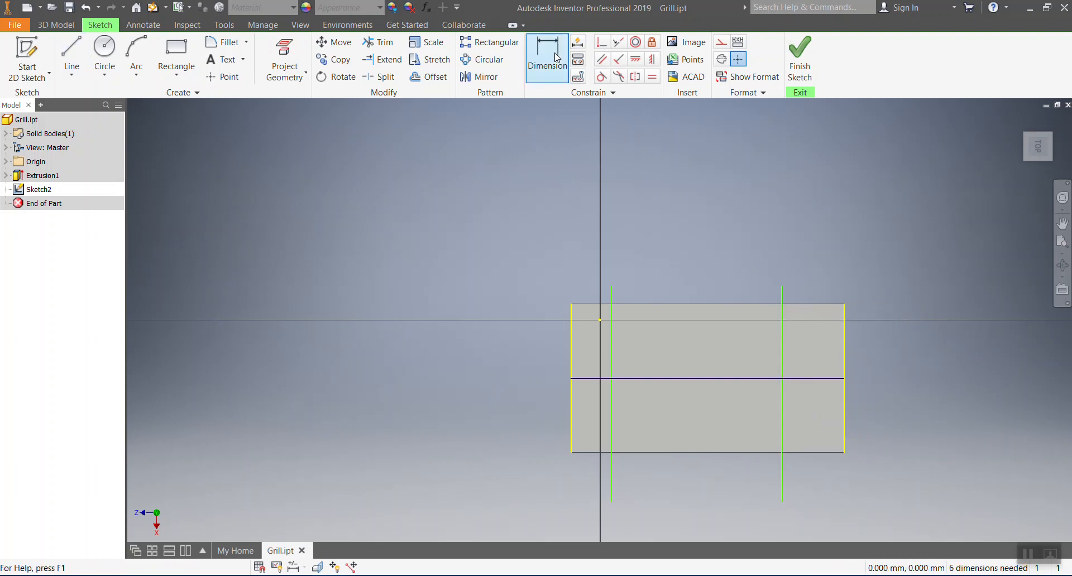
- Dimension the cross line nearer the origin at 45 mm from its adjacent short edge
left_click(552, 72)
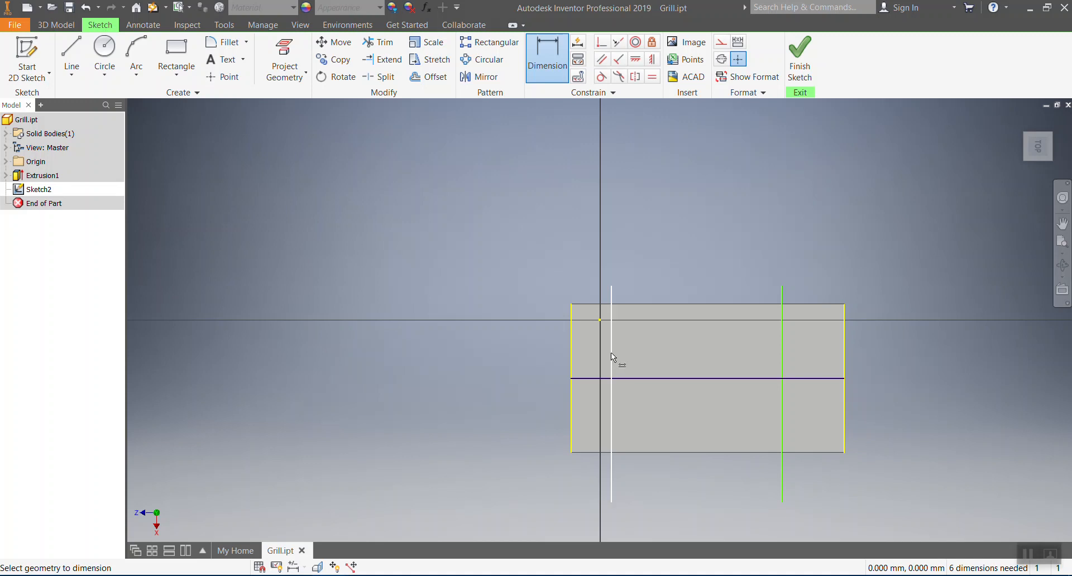
left_click(611, 353)
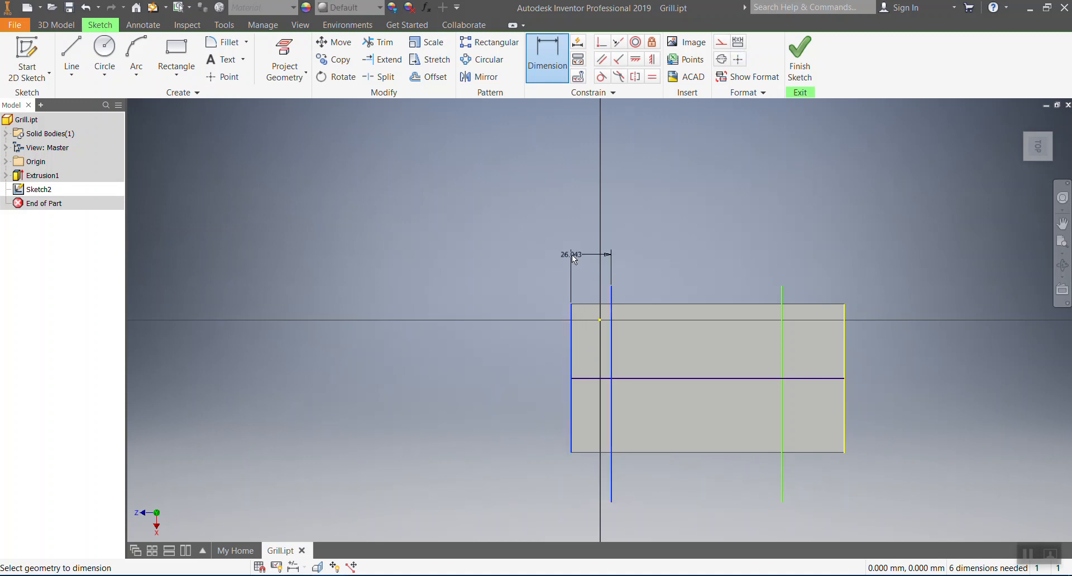
left_click(571, 254)
type("45")
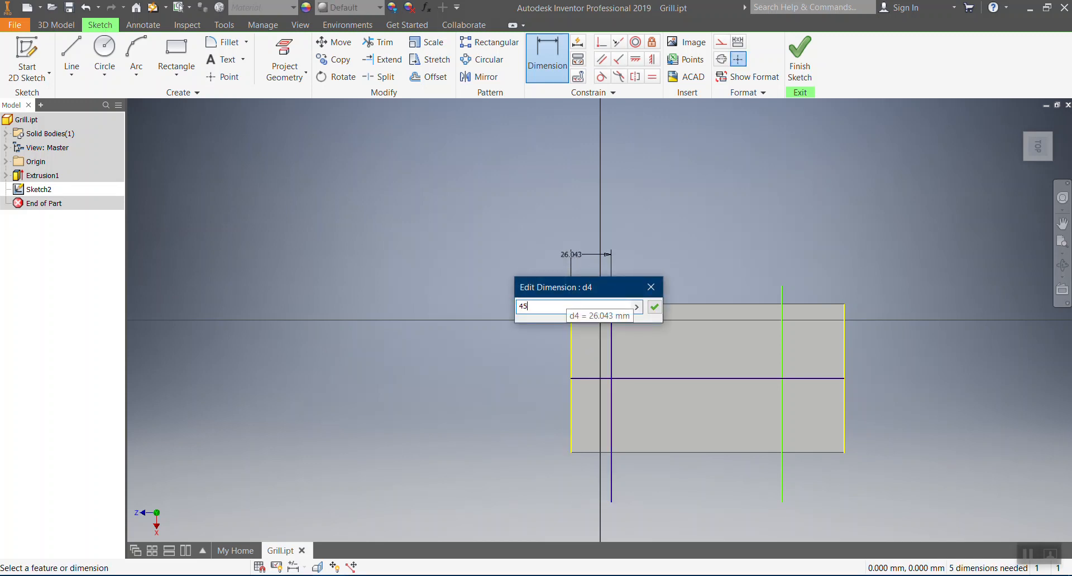
left_click(653, 306)
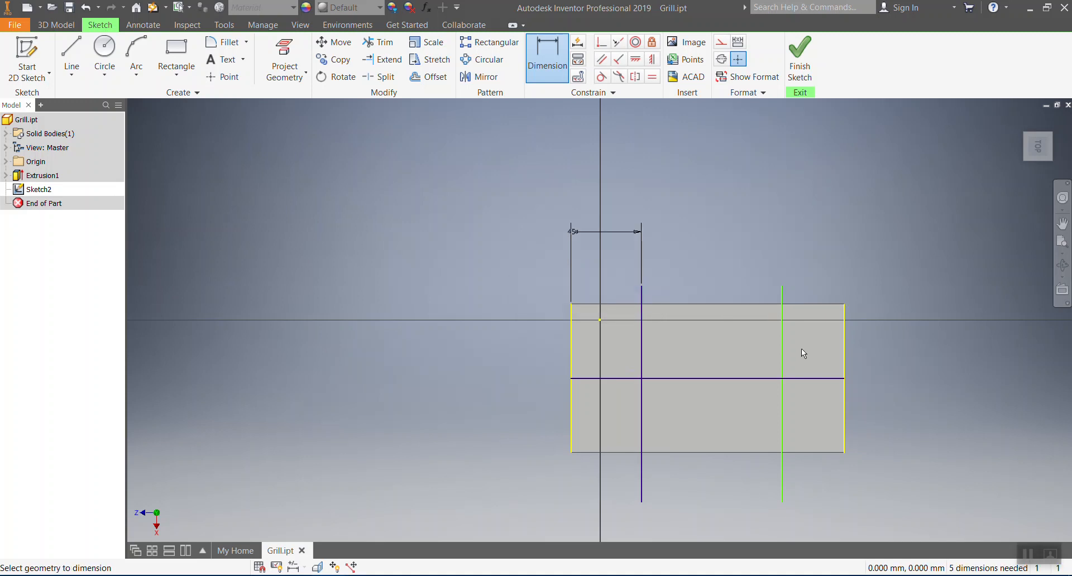
- Dimension the cross line farther from the origin at 45 mm from its adjacent short edge
left_click(783, 343)
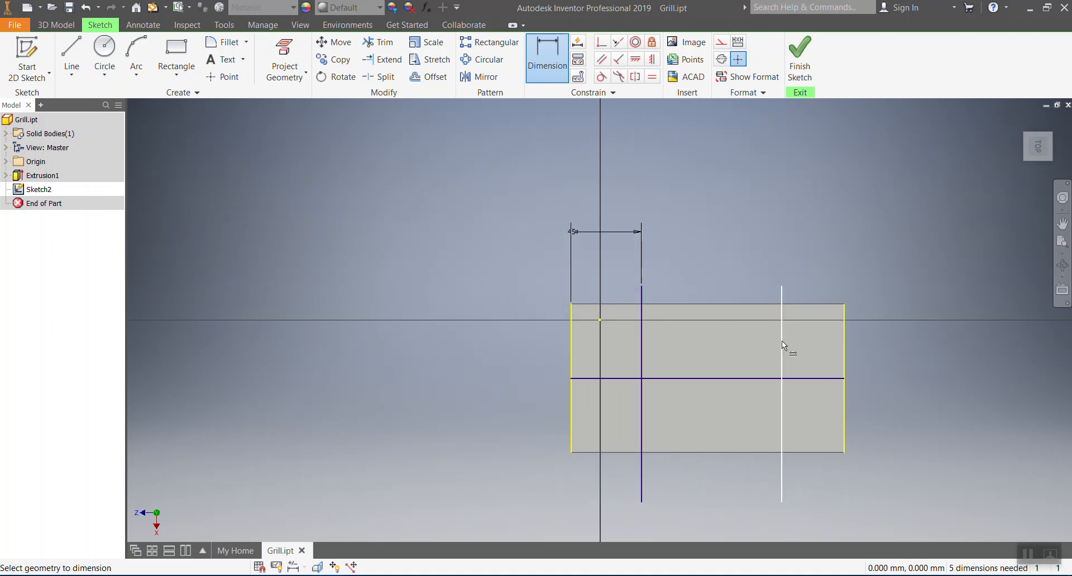
left_click(844, 347)
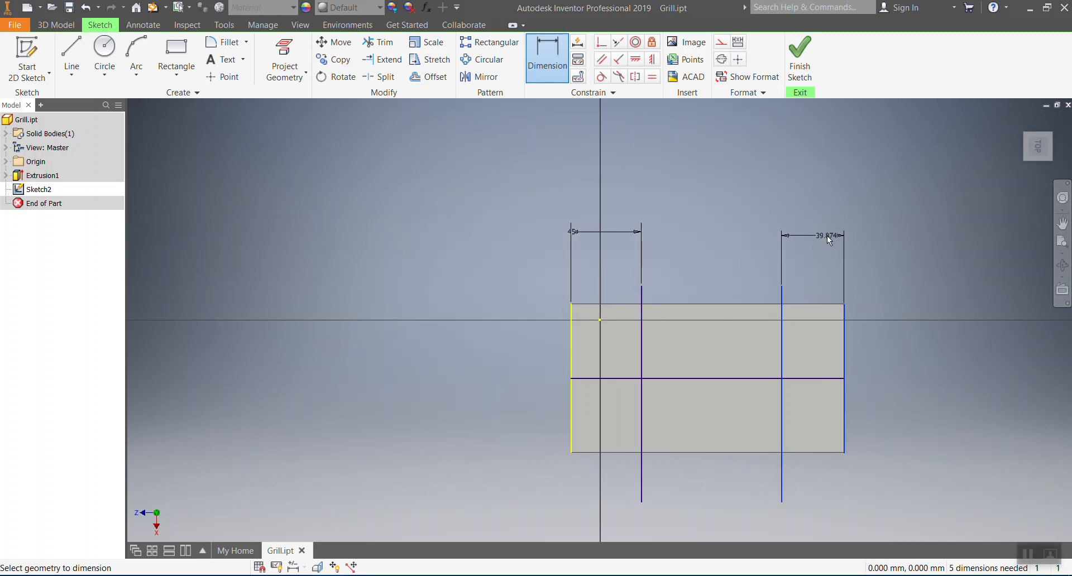
left_click(827, 236)
type("4")
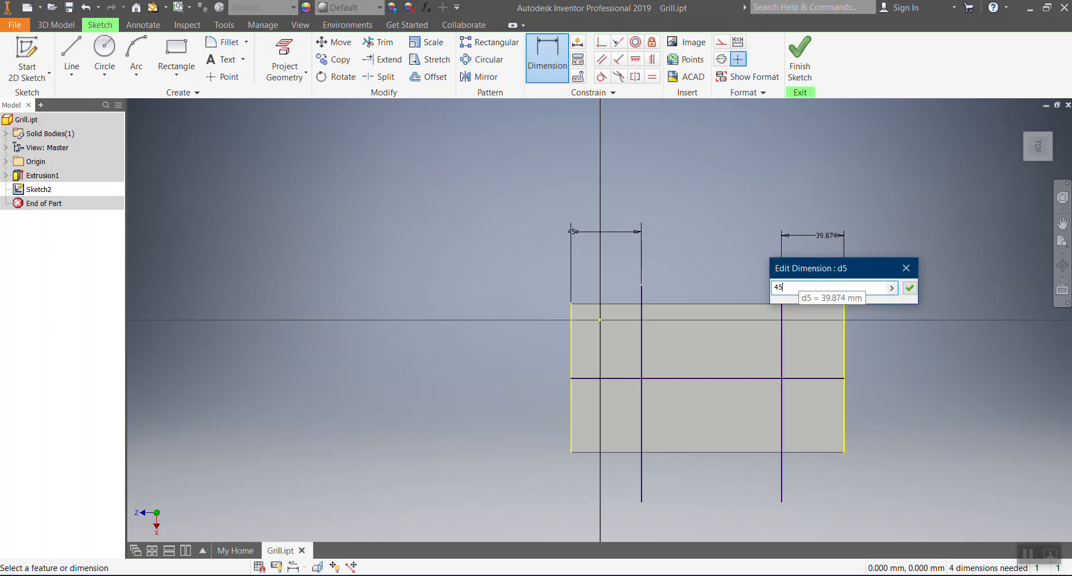
type("5")
key("Return")
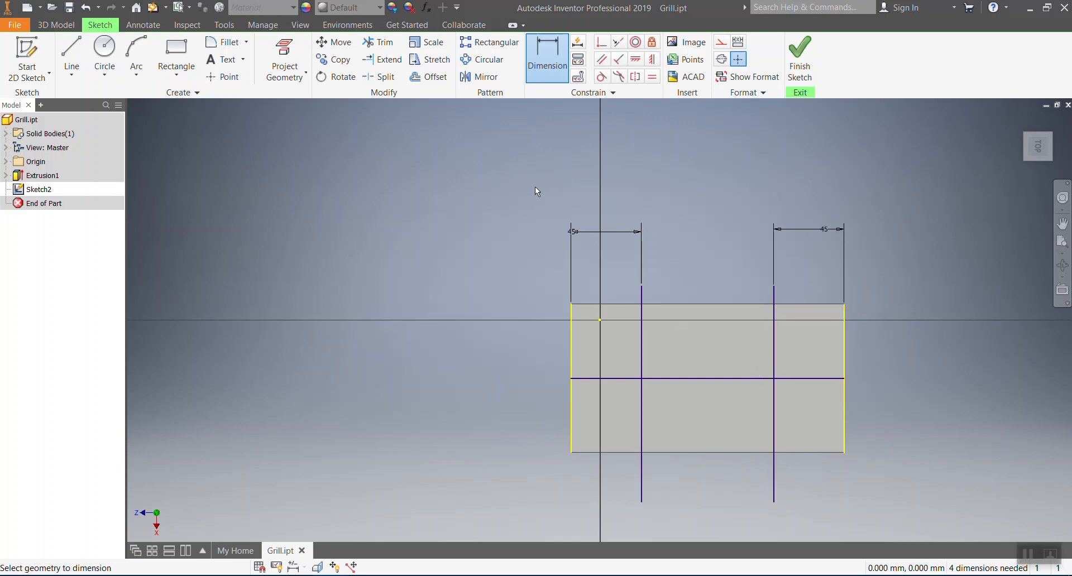
- Finish the layout sketch and start a new sketch on the plate's upper face
left_click(104, 53)
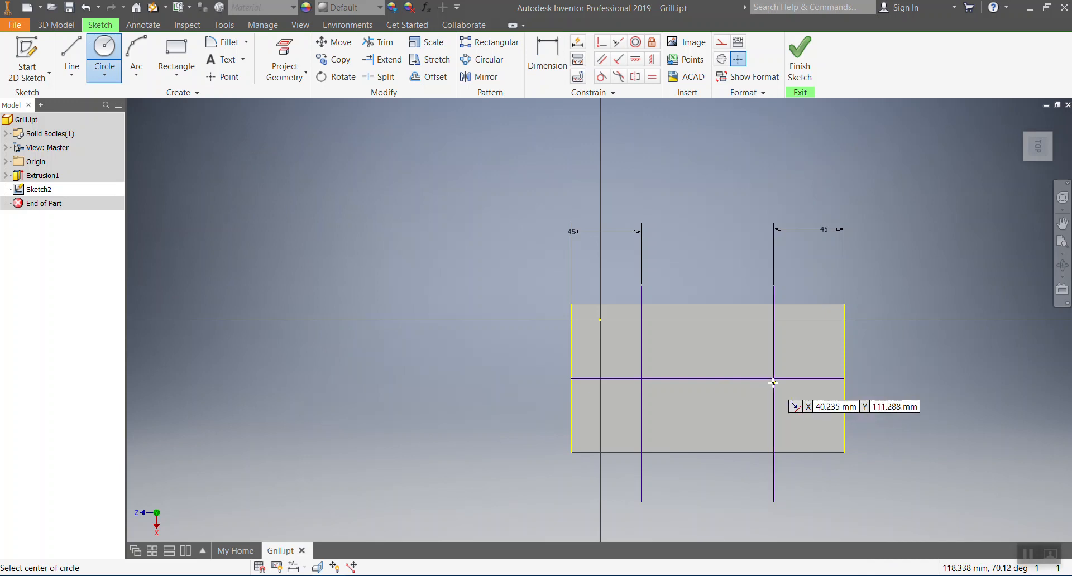
left_click(804, 60)
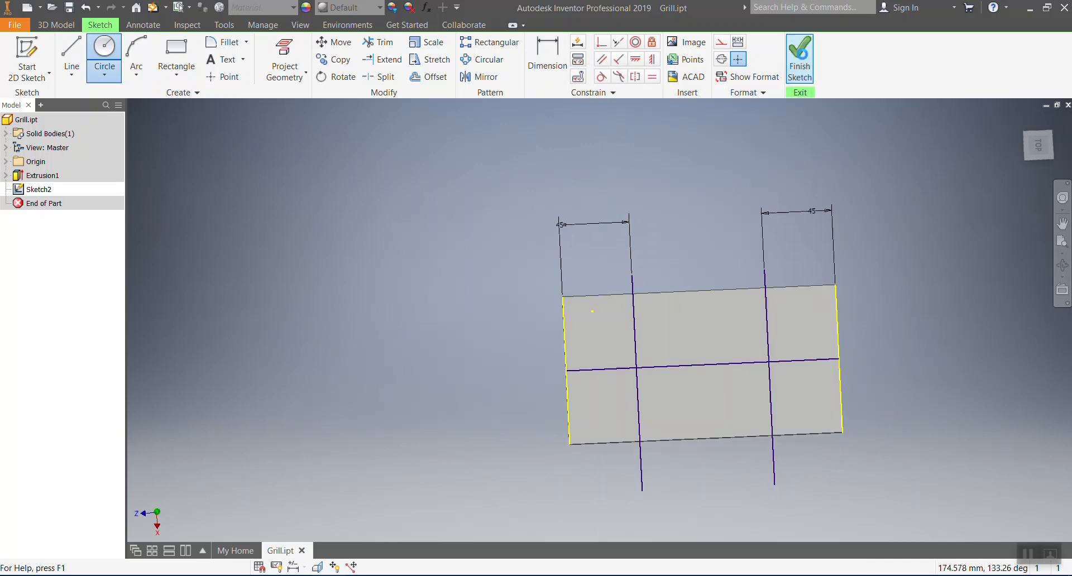
left_click(27, 56)
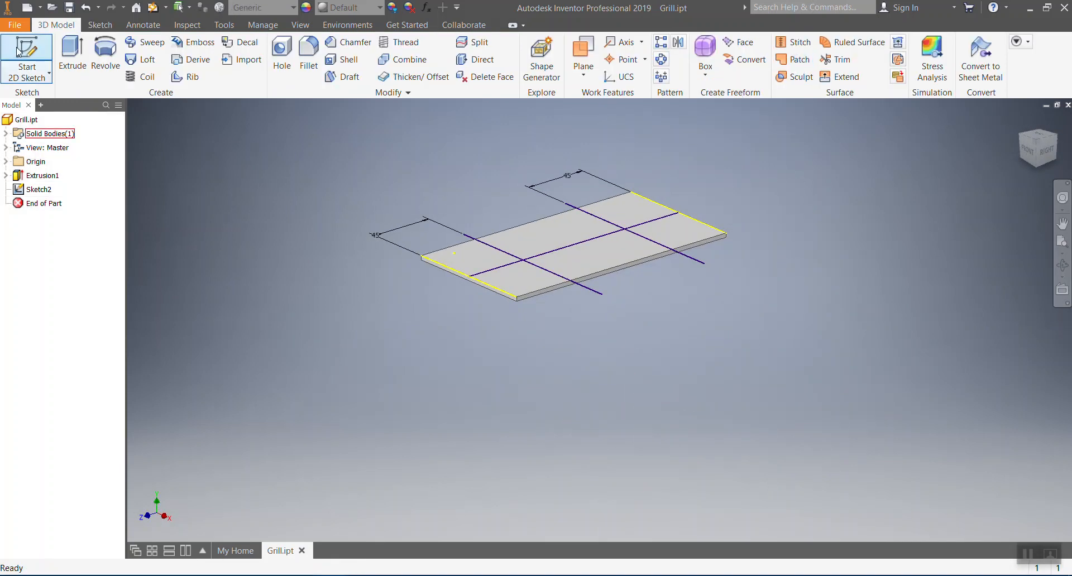
left_click(461, 263)
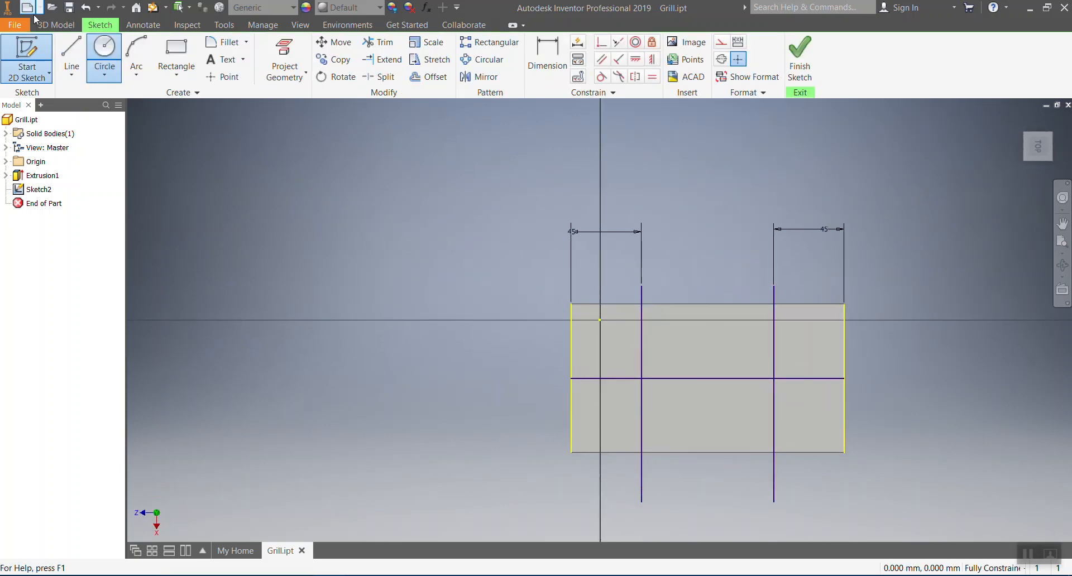
- Project the outline of the plate's upper face into the new sketch
left_click(105, 53)
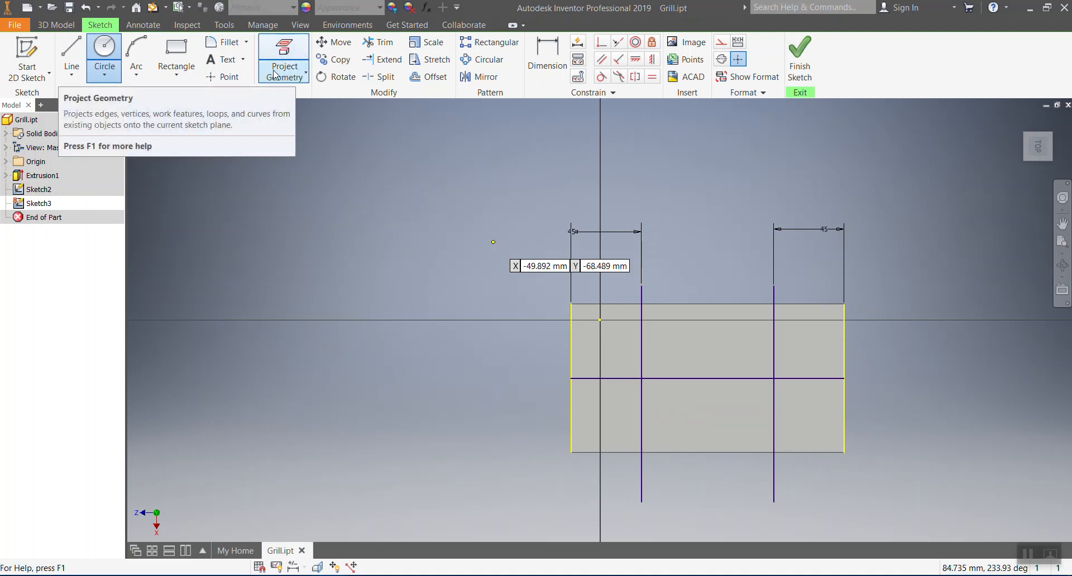
left_click(286, 50)
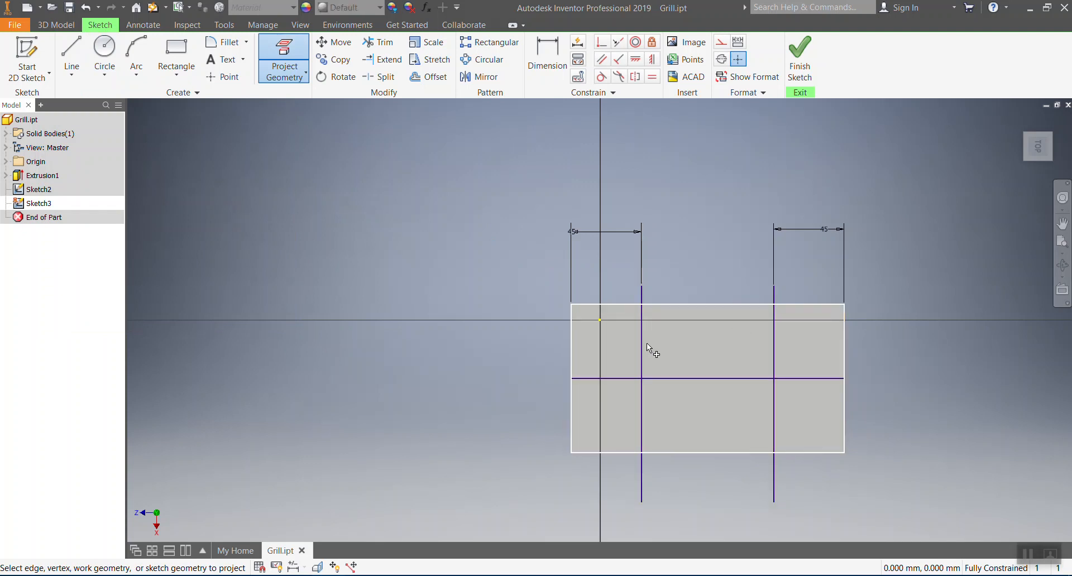
left_click(699, 349)
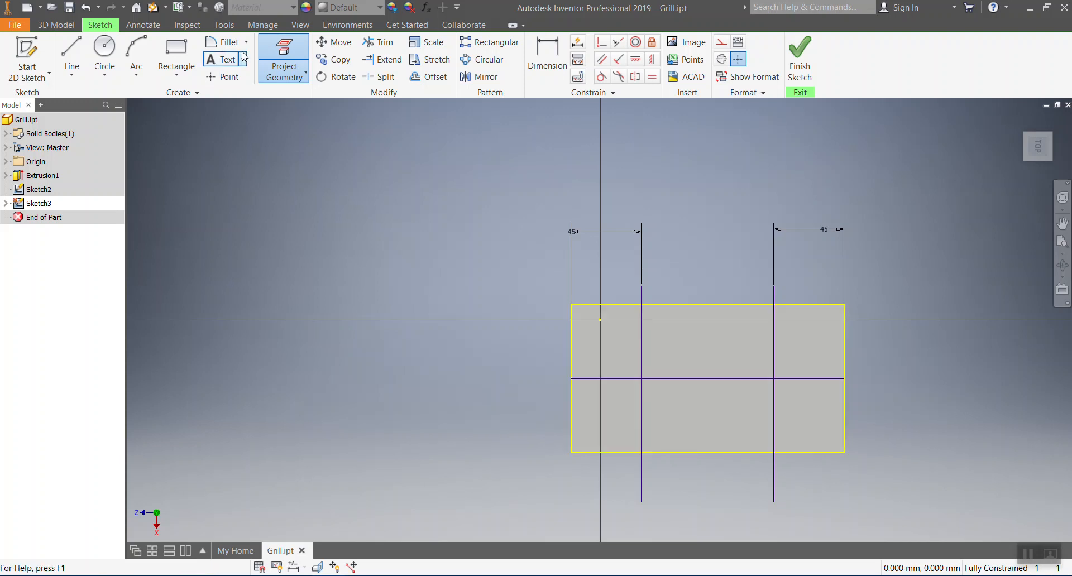
- Draw a 10 mm diameter circle centred where the lengthwise centre line meets the cross line nearer the origin
left_click(106, 47)
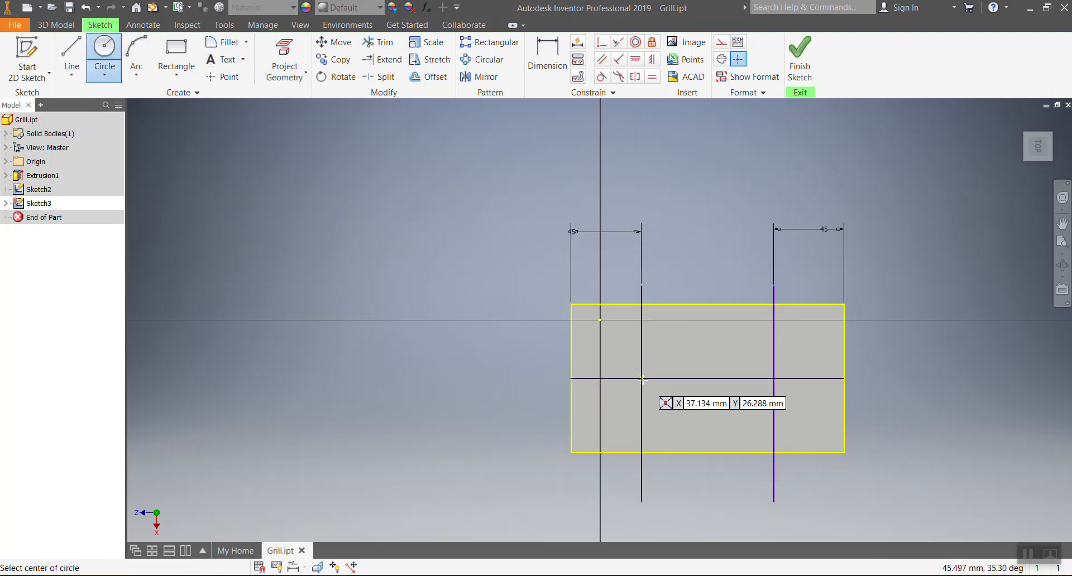
scroll(430, 294, "up", 3)
scroll(358, 301, "down", 6)
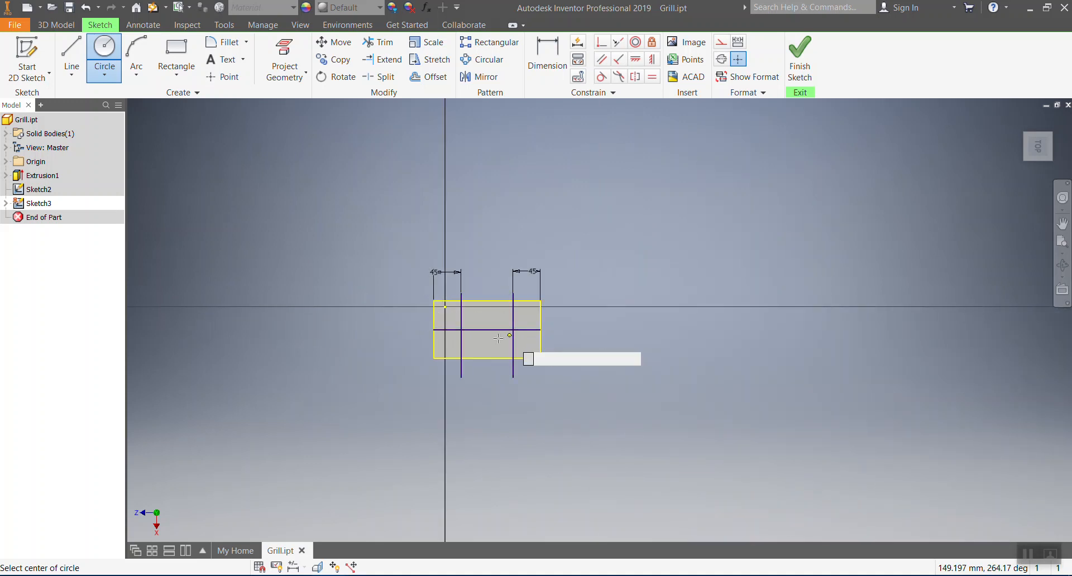
scroll(479, 338, "up", 8)
scroll(494, 351, "down", 2)
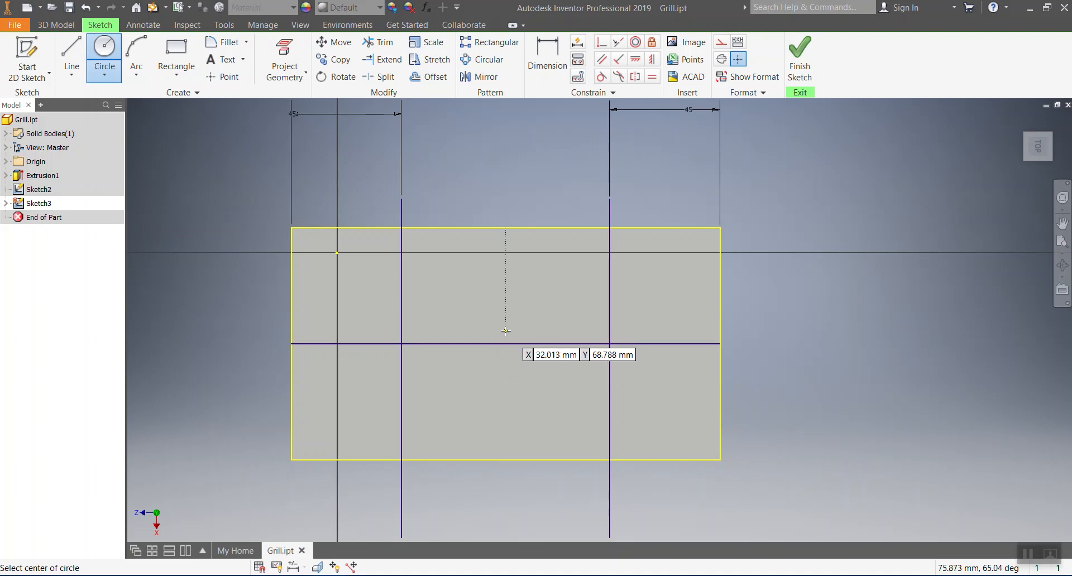
left_click(401, 343)
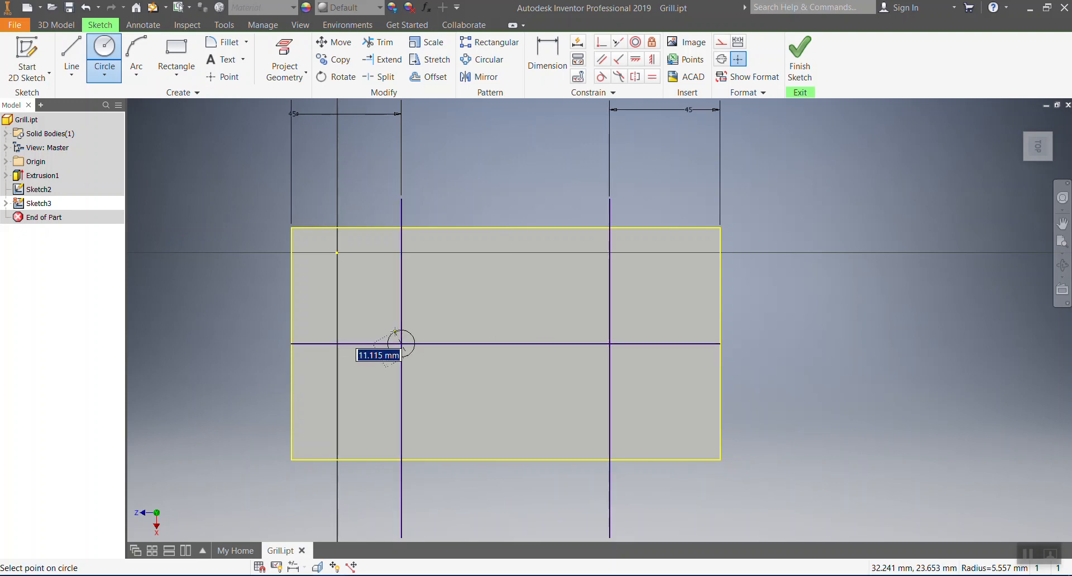
type("10")
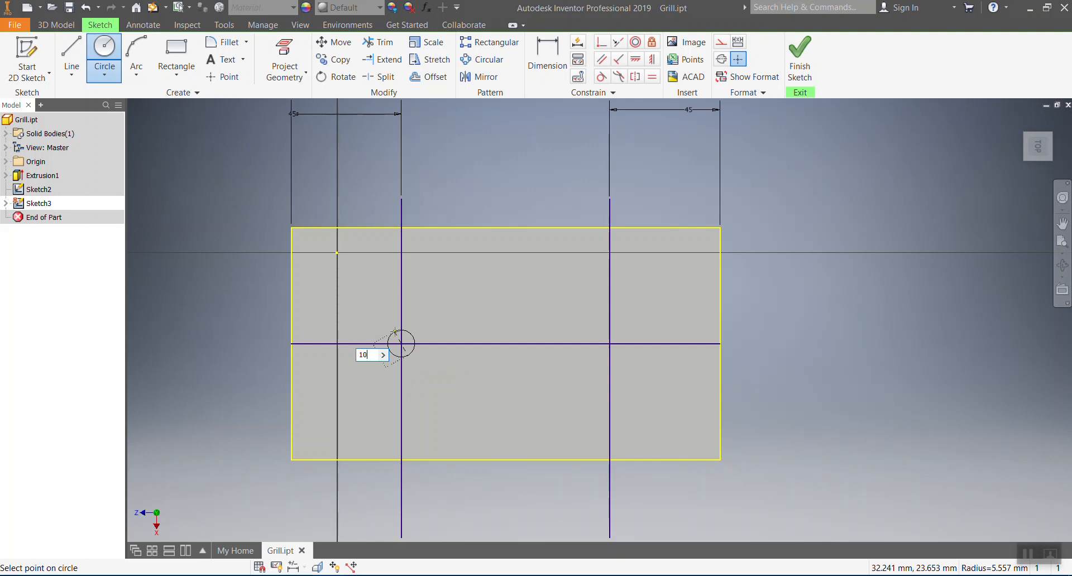
key("Return")
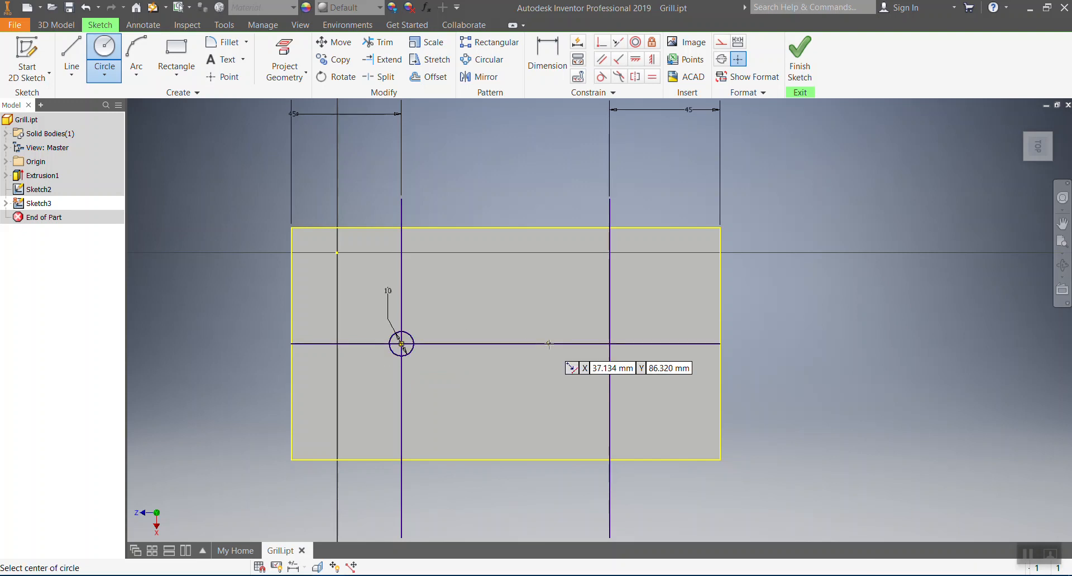
- Draw a 10 mm diameter circle centred where the lengthwise centre line meets the cross line farther from the origin
left_click(610, 344)
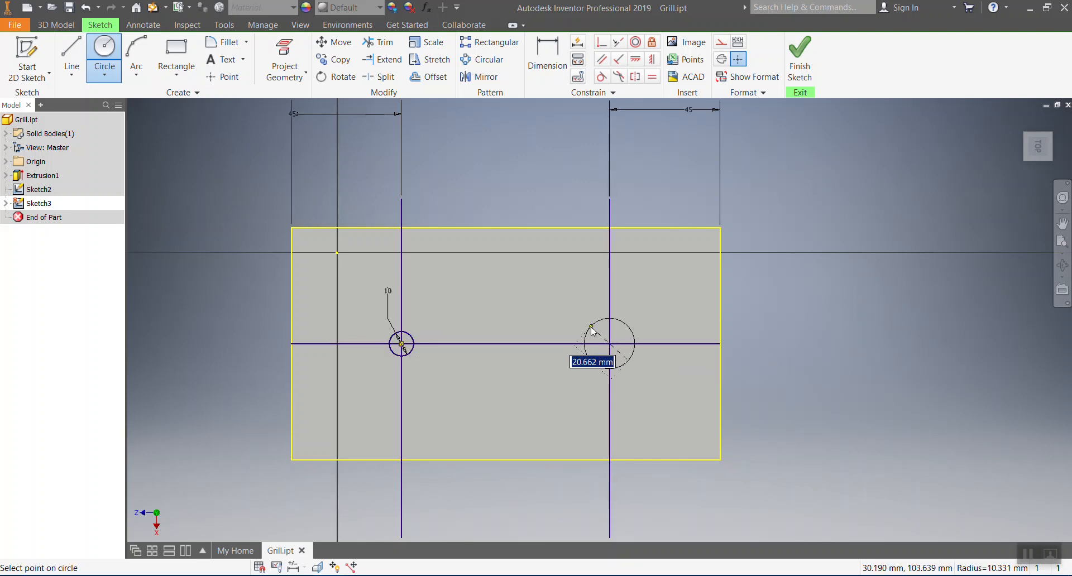
type("10")
key("Return")
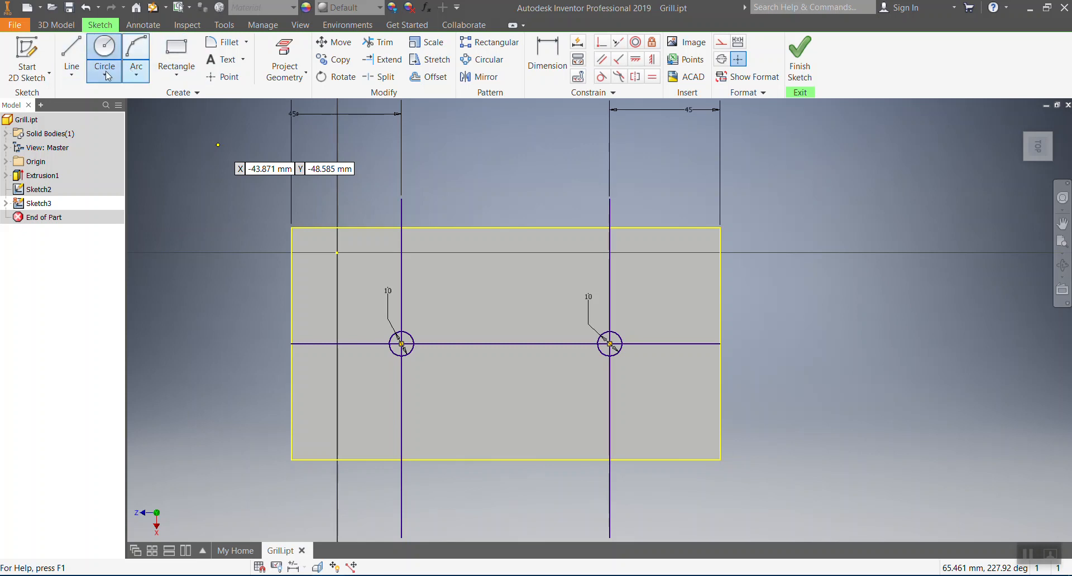
- Draw a closed petal-shaped interpolation spline along the cross line nearer the origin, starting just outside its 10 mm circle
left_click(72, 74)
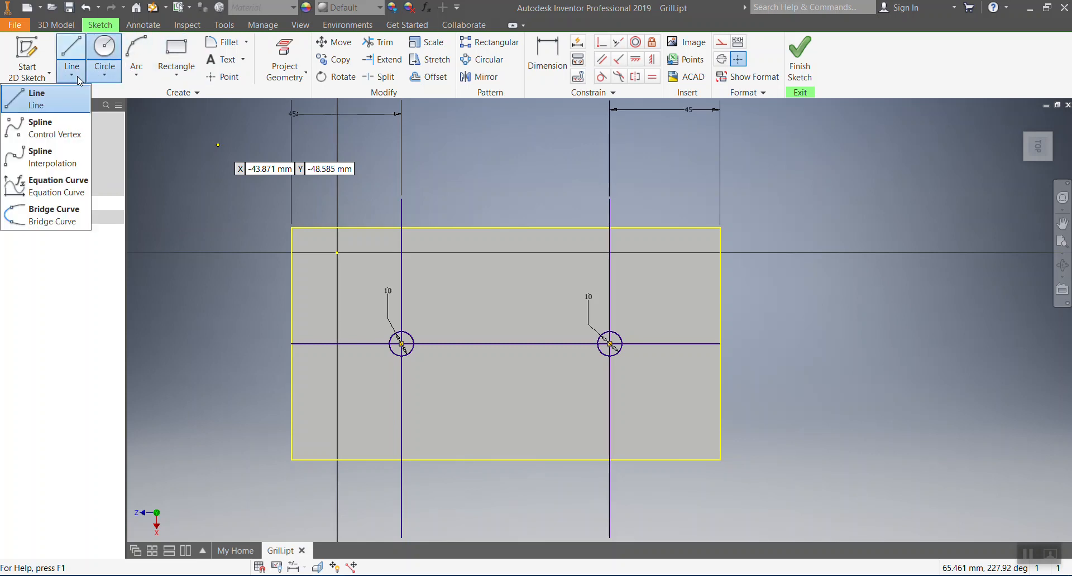
left_click(51, 164)
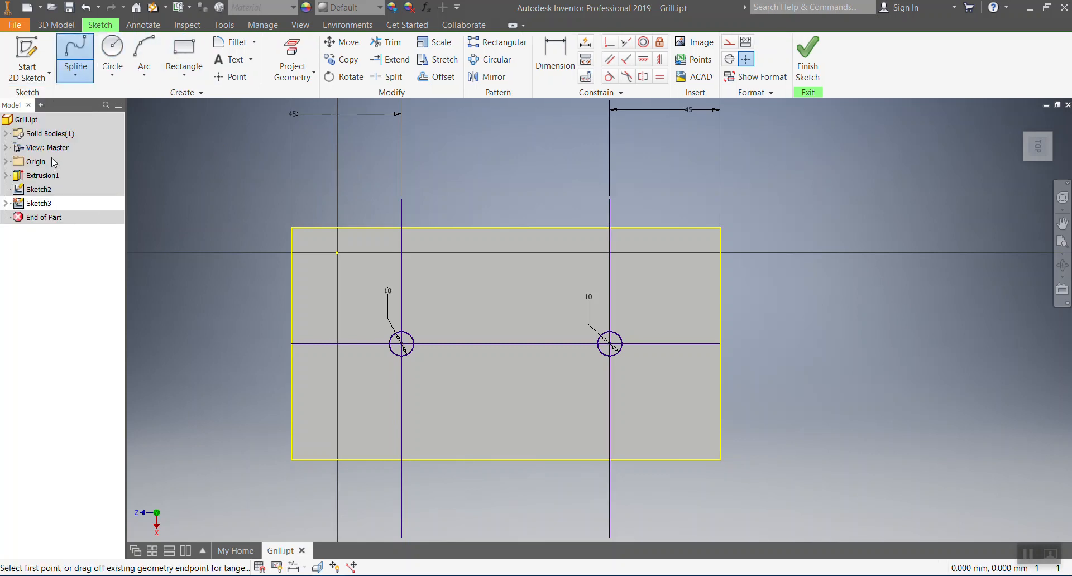
left_click(401, 317)
left_click(384, 291)
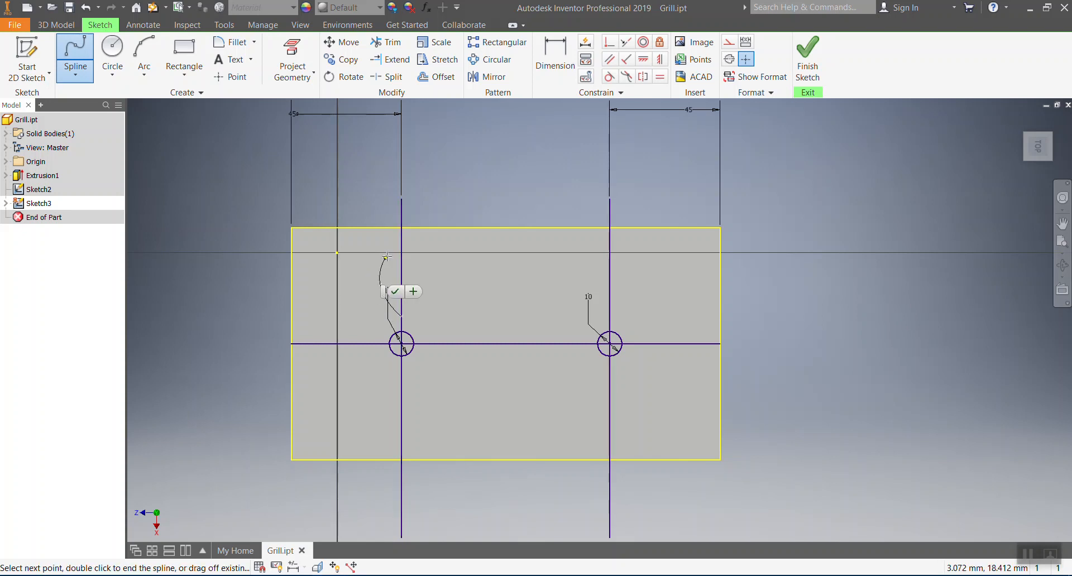
left_click(401, 244)
left_click(418, 264)
left_click(412, 300)
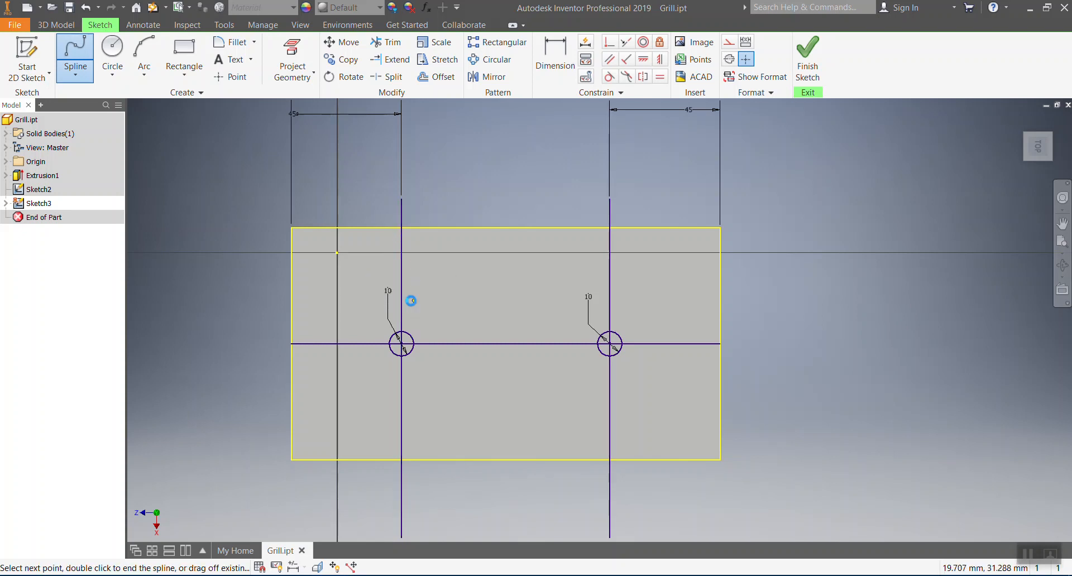
left_click(401, 316)
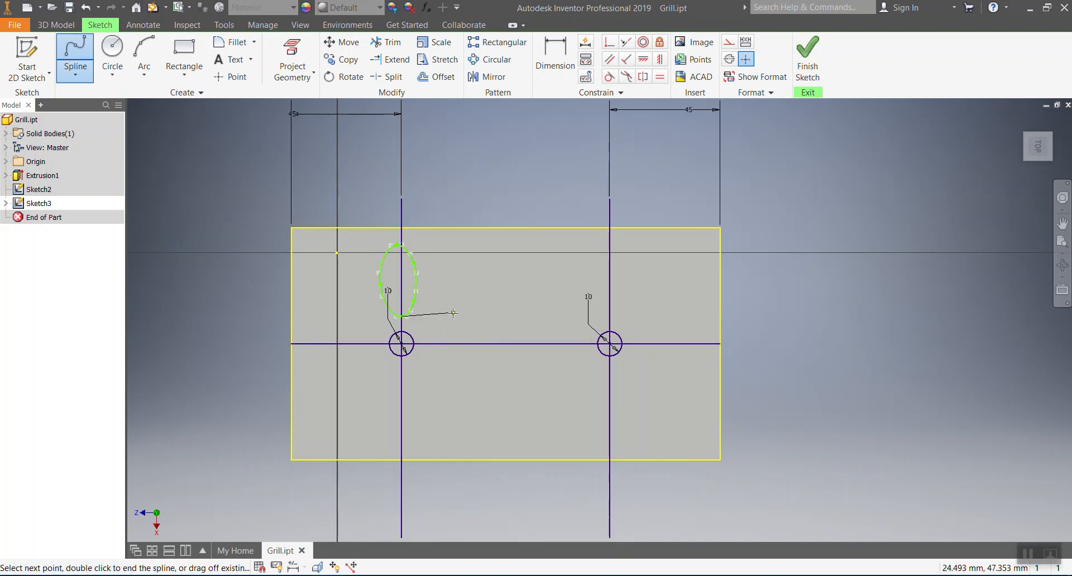
key("Escape")
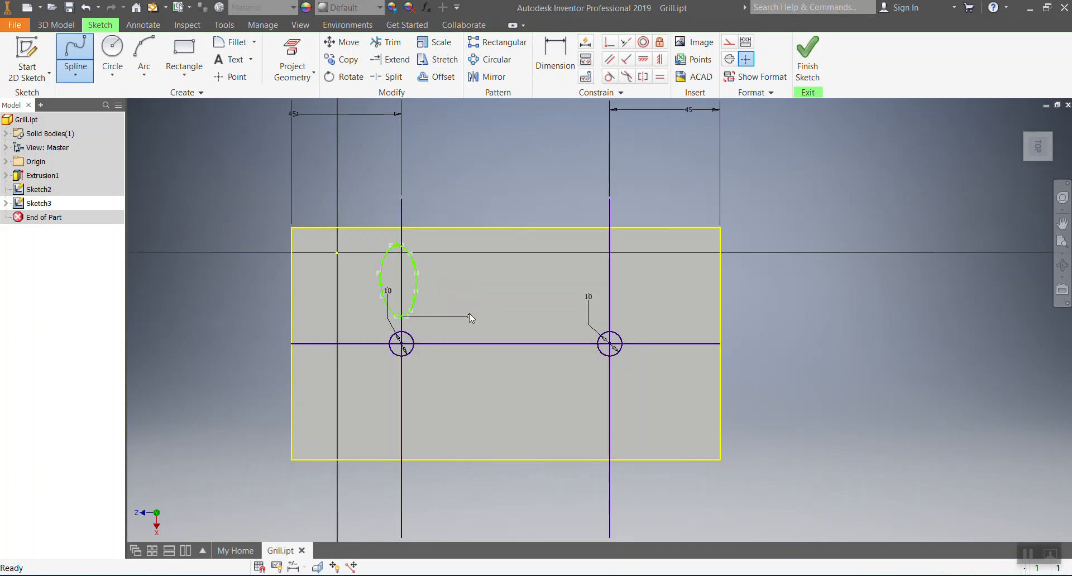
- Create a circular pattern of the petal spline around the adjacent circle's centre with 7 instances over 360 degrees
left_click(391, 255)
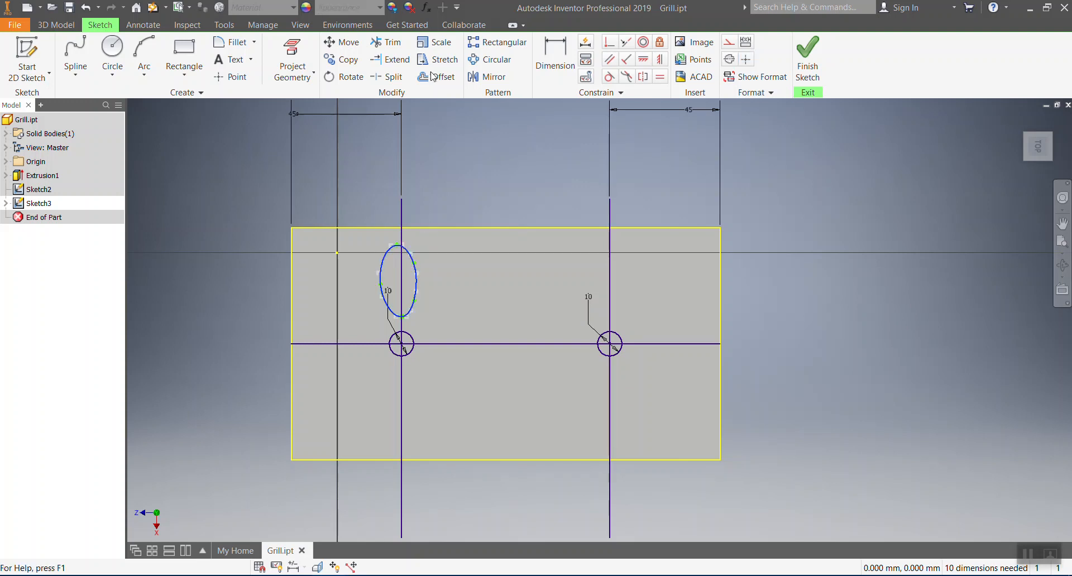
left_click(490, 59)
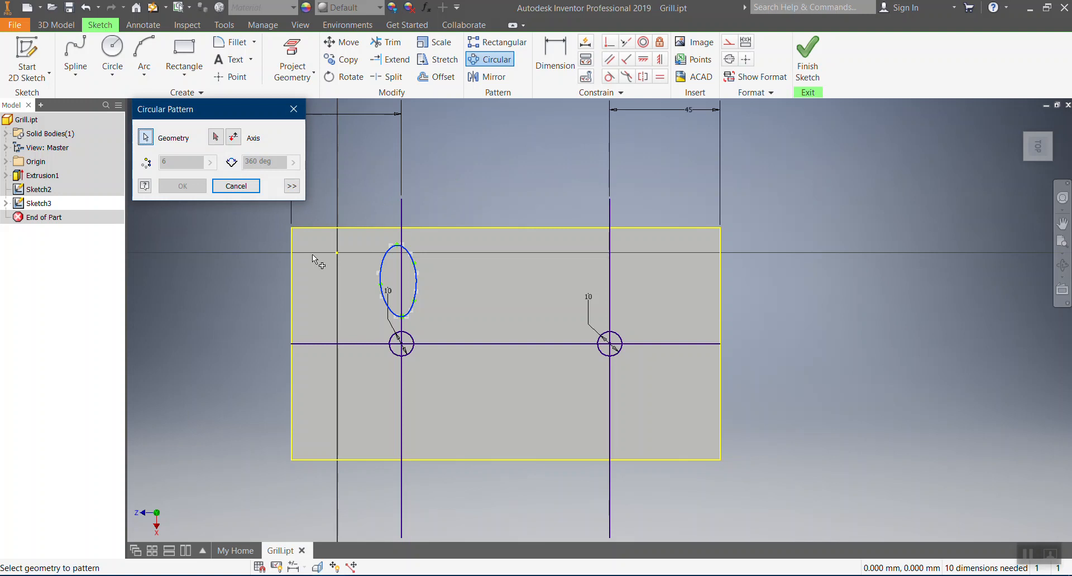
left_click(216, 138)
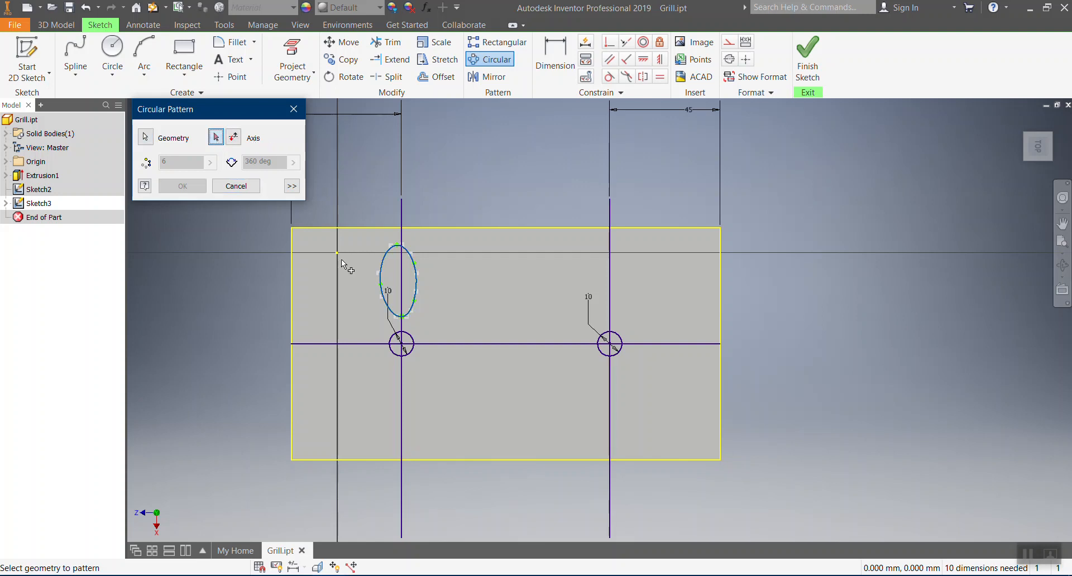
left_click(403, 345)
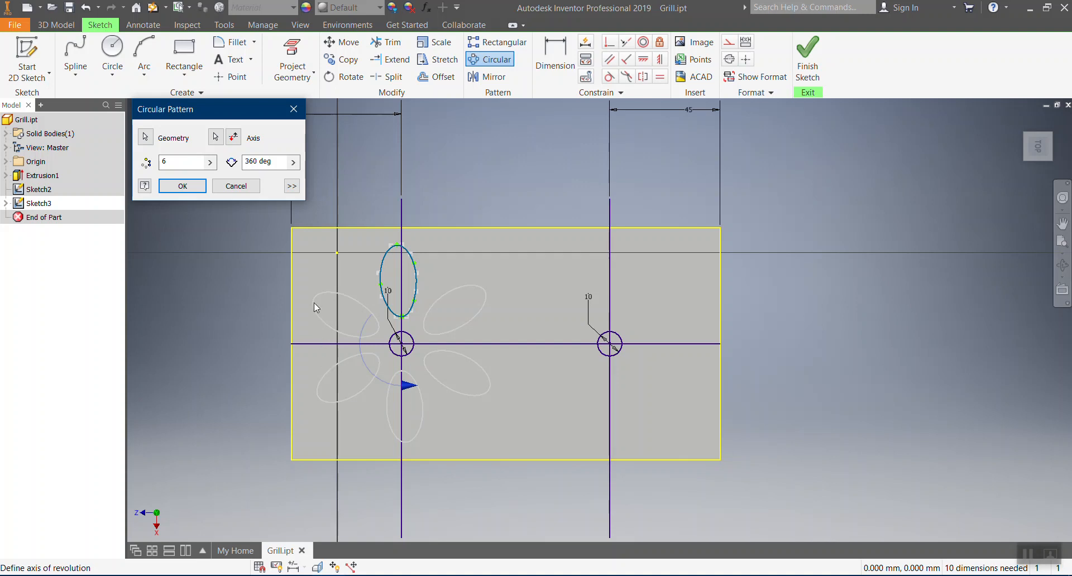
double_click(163, 162)
type("9")
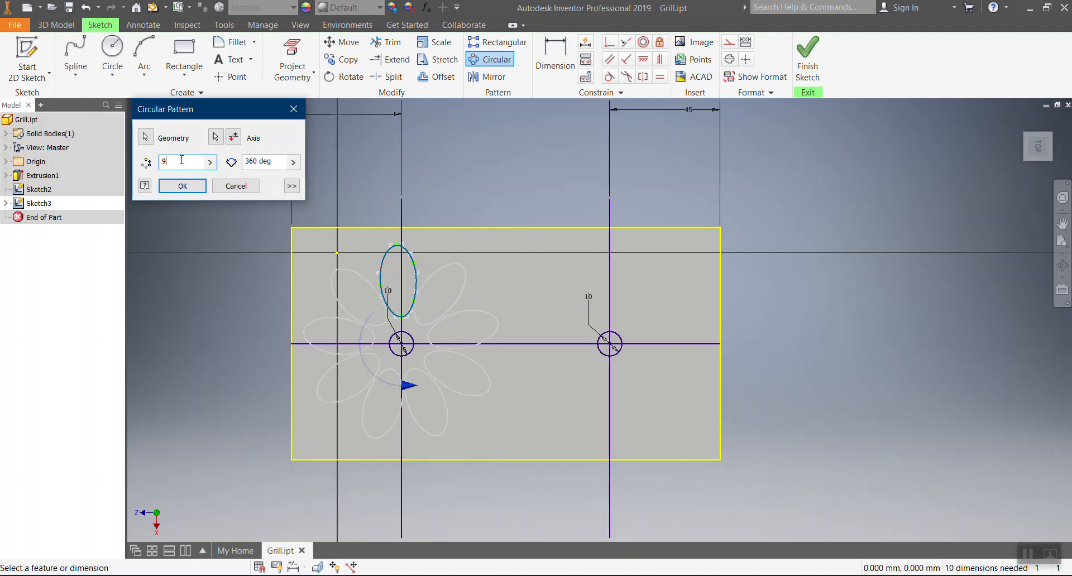
type("7")
left_click(191, 187)
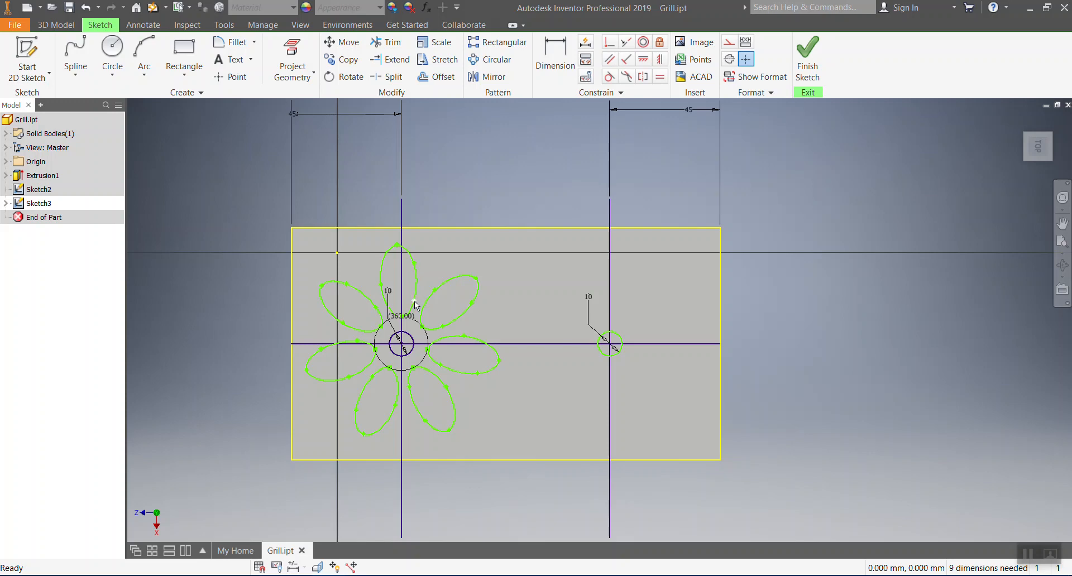
- Reshape the original petal by moving its two lower side points inward so the petal narrows toward the circle
left_click_drag(413, 301, 401, 292)
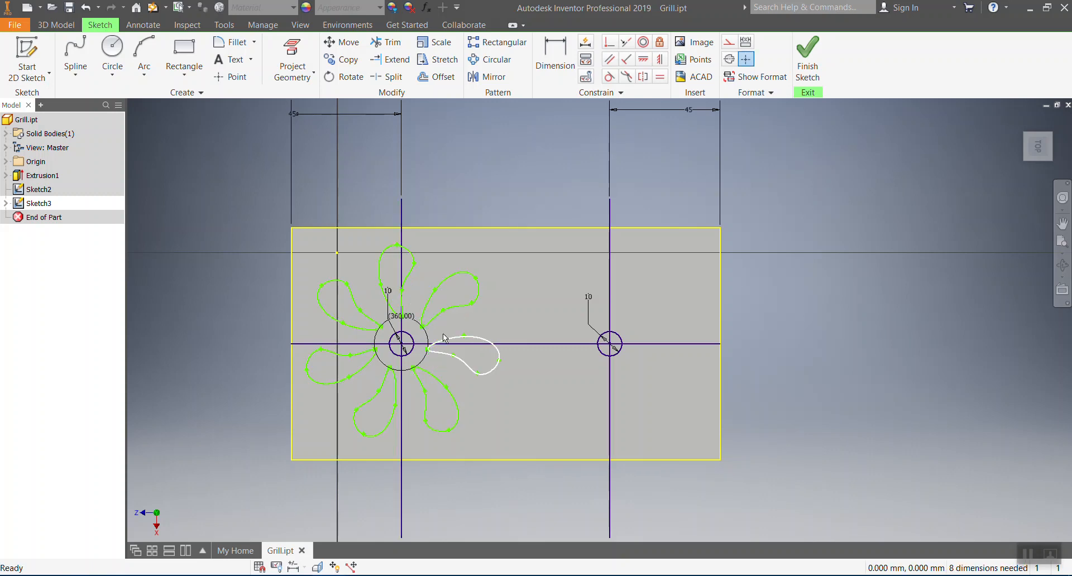
left_click_drag(381, 286, 389, 285)
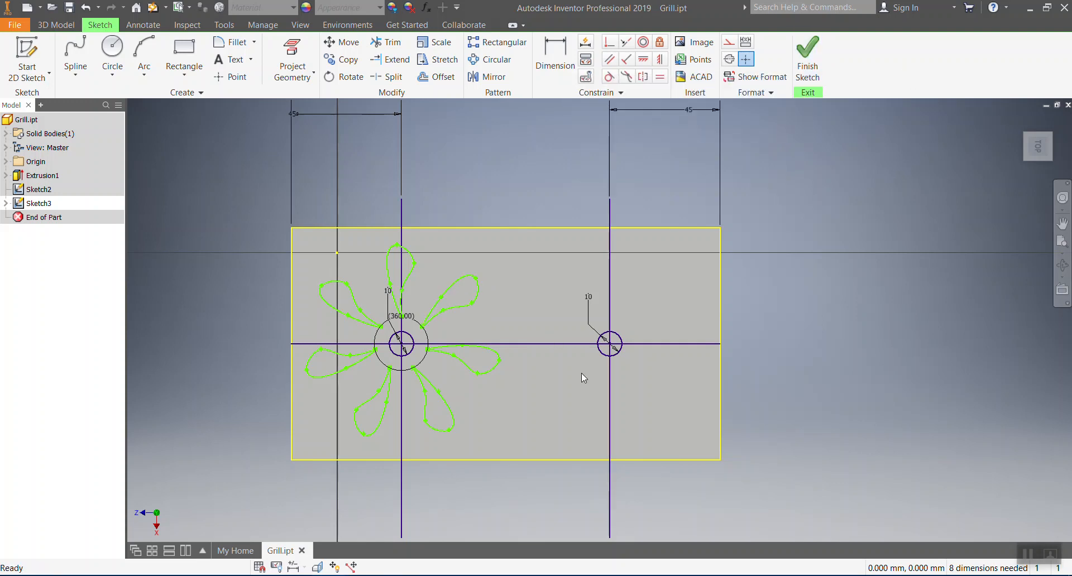
- Draw a line across the plate's width joining the midpoints of the two long edges
mouse_move(256, 233)
left_mouse_down()
mouse_move(461, 430)
mouse_move(537, 469)
left_mouse_up()
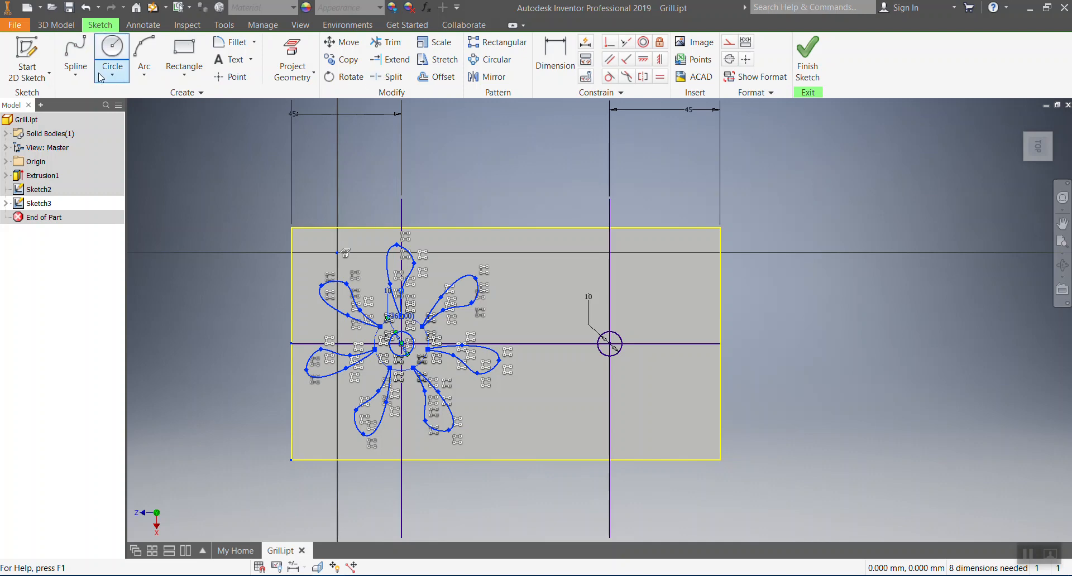
left_click(75, 74)
left_click(33, 97)
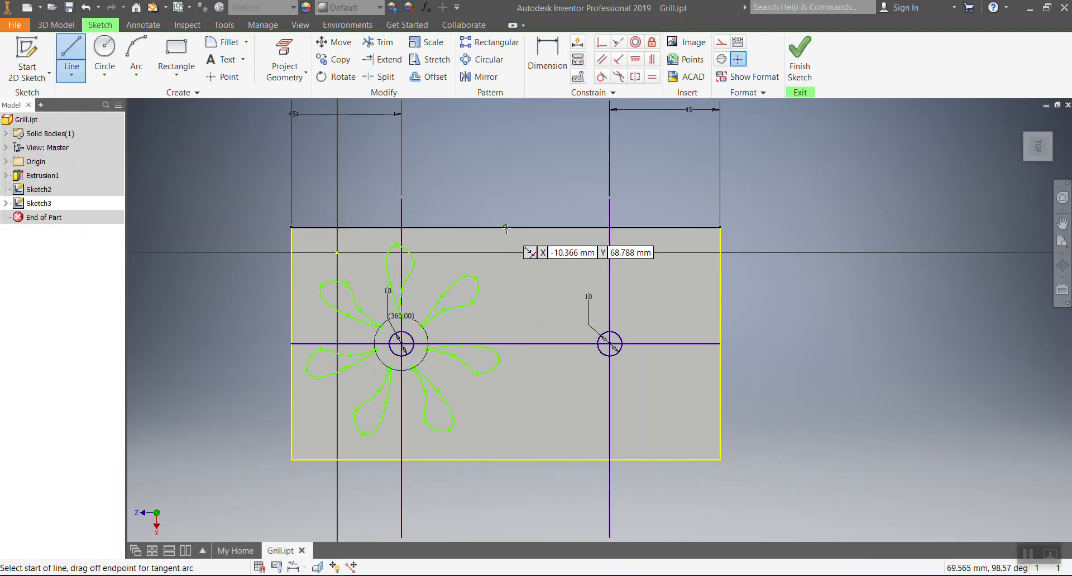
left_click(506, 228)
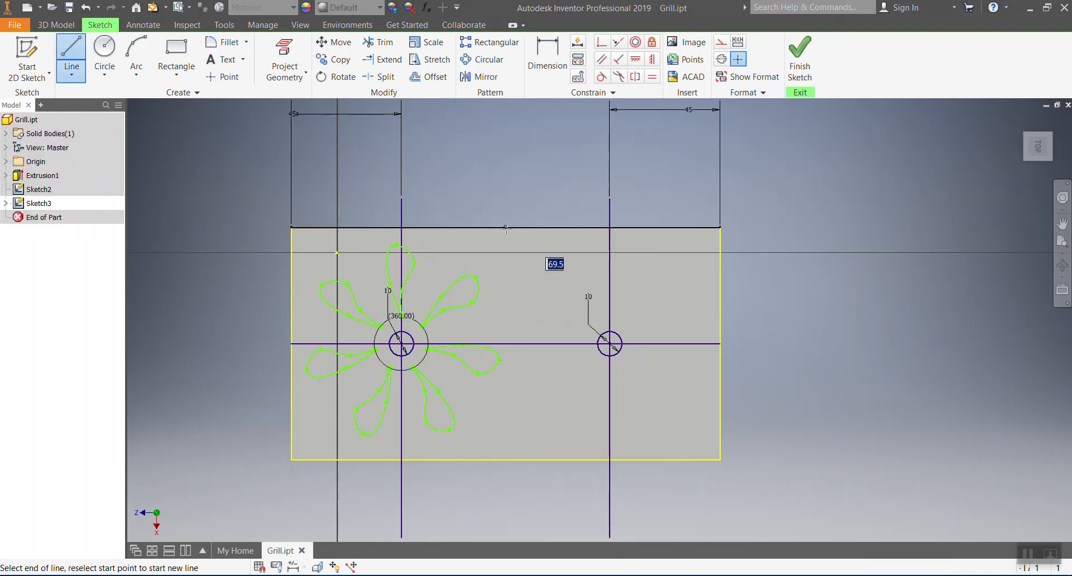
double_click(506, 461)
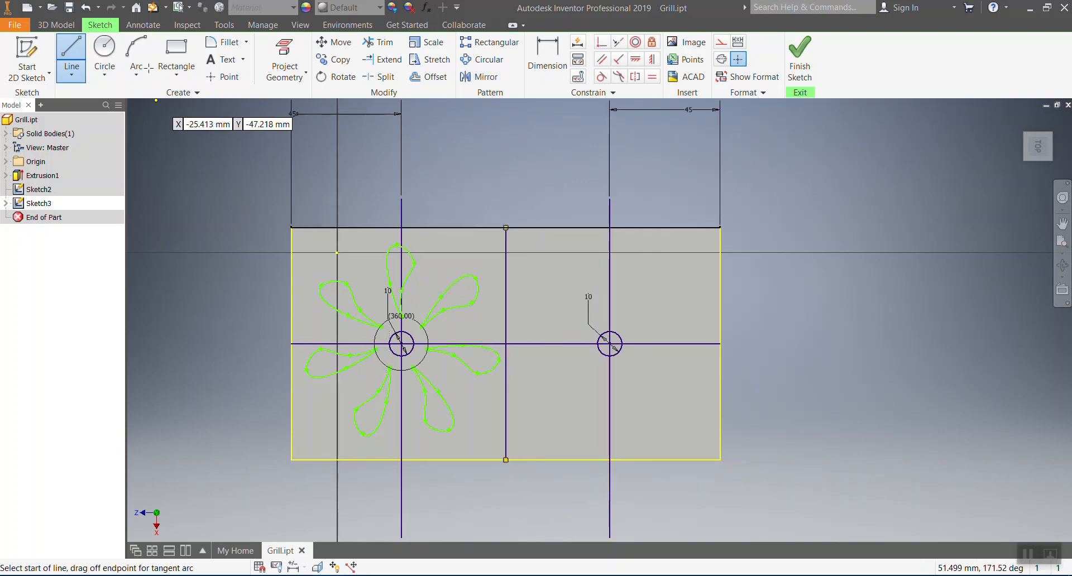
key("Escape")
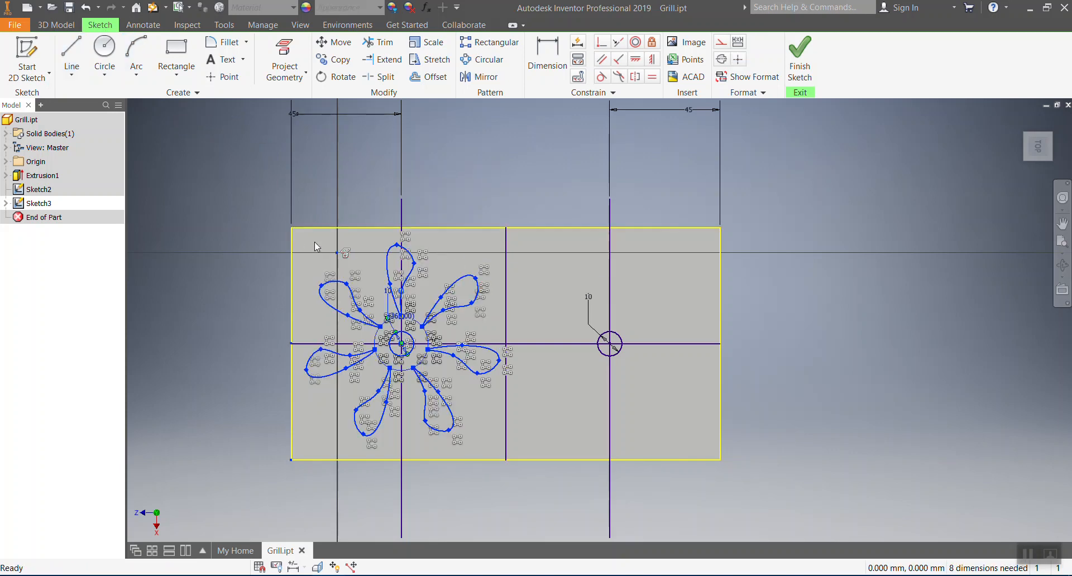
- Mirror the seven-petal pattern across the plate's central width line onto the other circle and finish the sketch
left_click(489, 81)
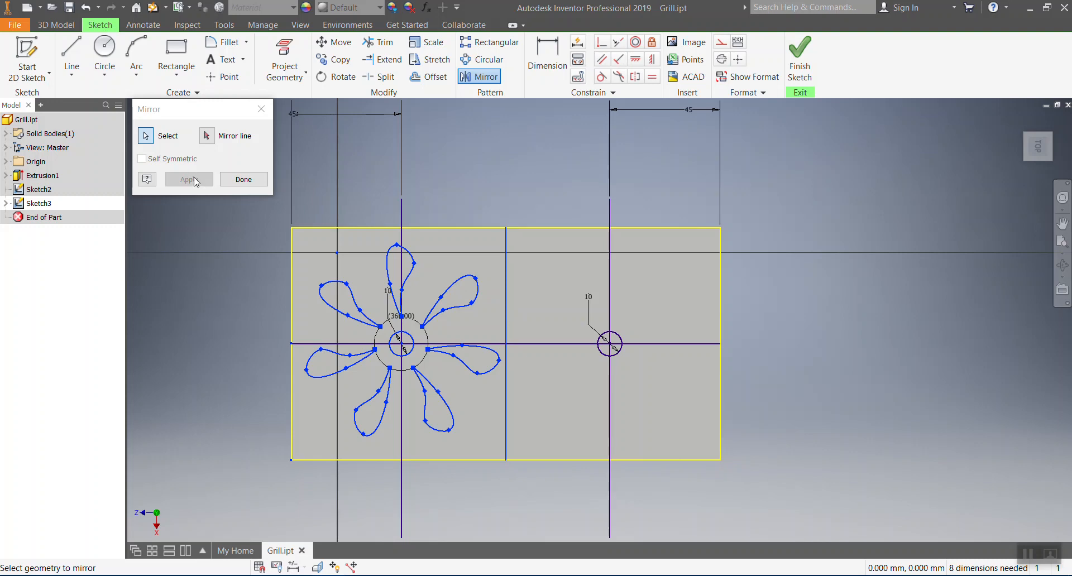
left_click(213, 137)
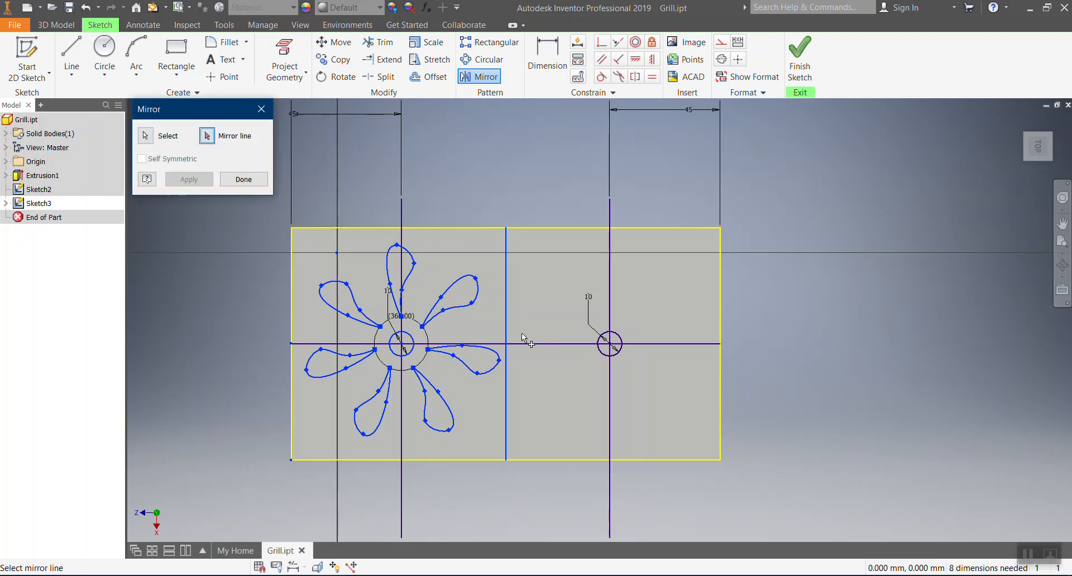
left_click(506, 335)
left_click(188, 180)
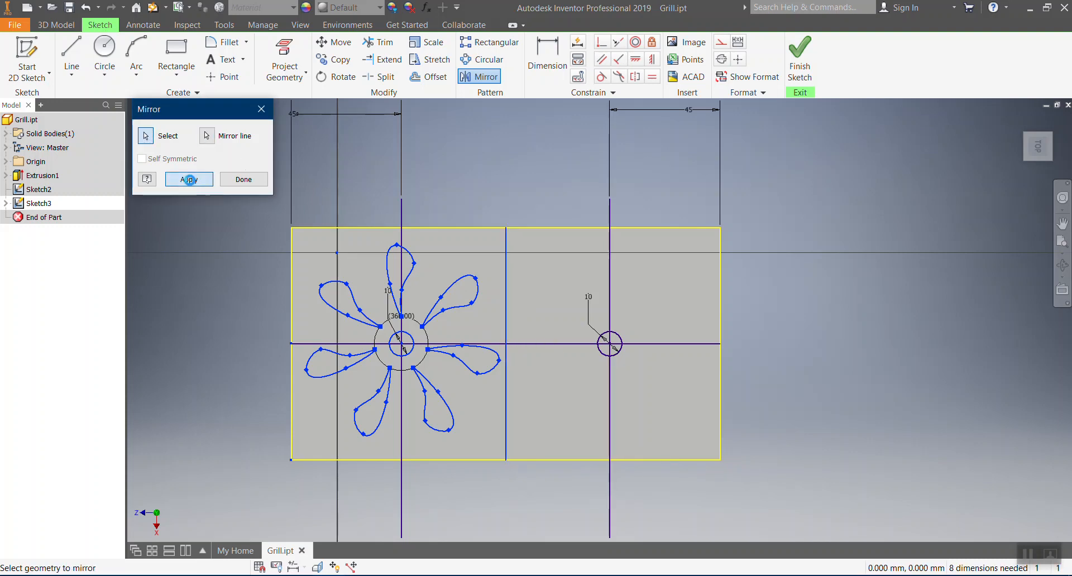
left_click(799, 67)
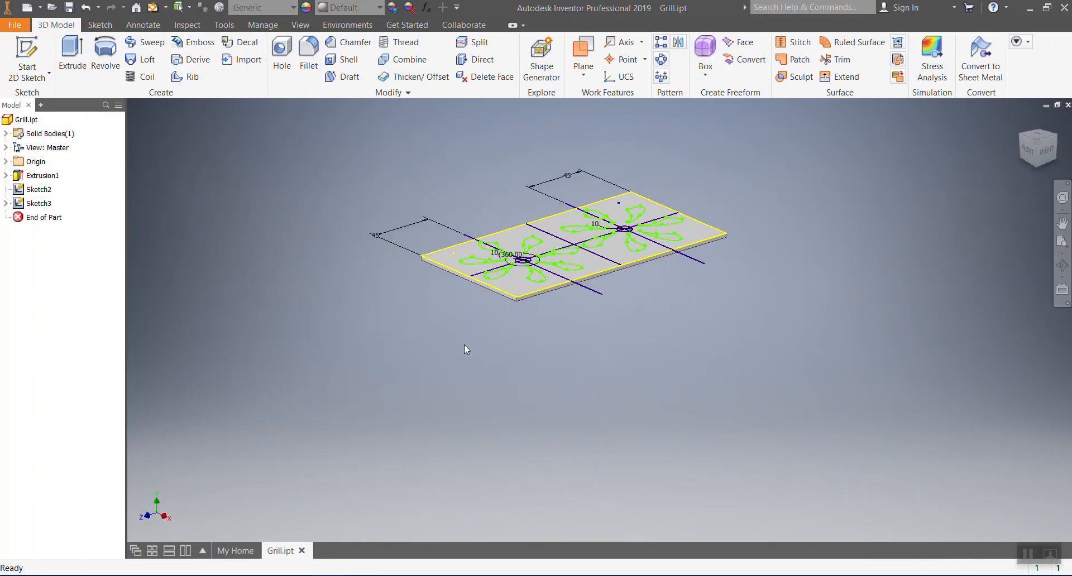
scroll(457, 376, "up", 5)
scroll(505, 328, "down", 3)
scroll(495, 338, "down", 5)
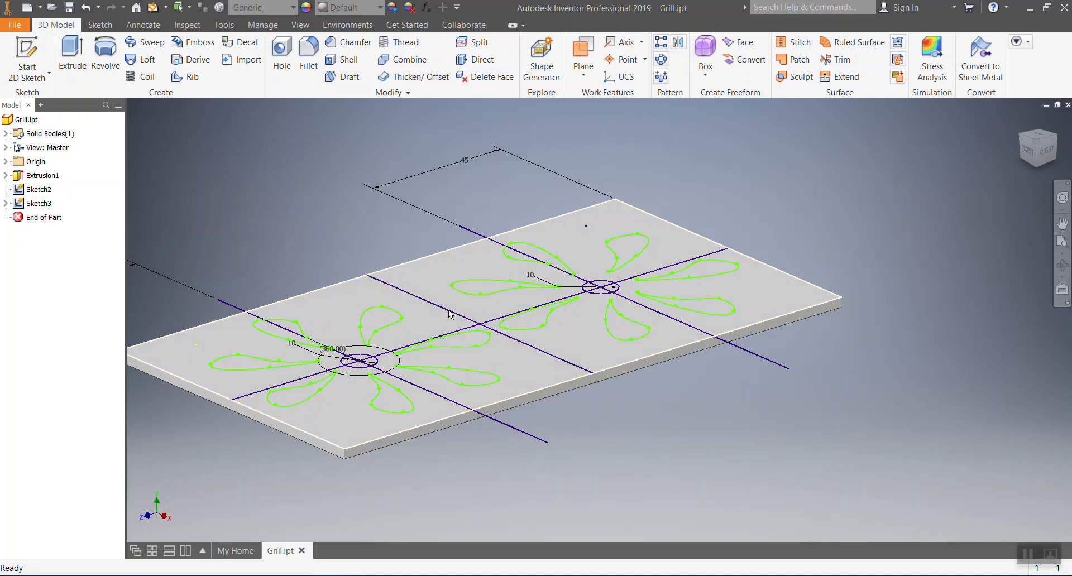
left_click(1039, 139)
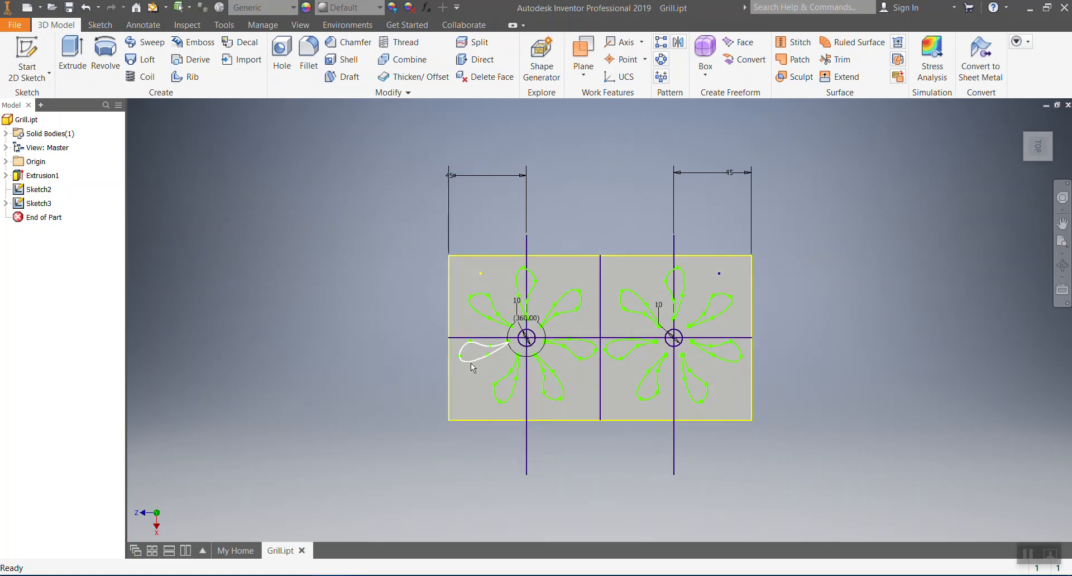
left_click(75, 55)
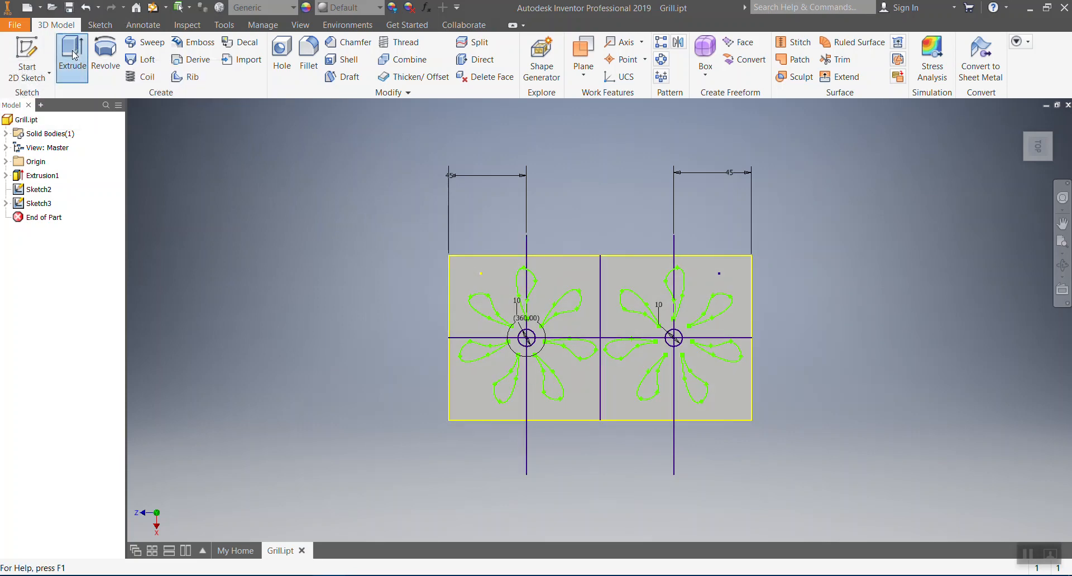
left_click(482, 312)
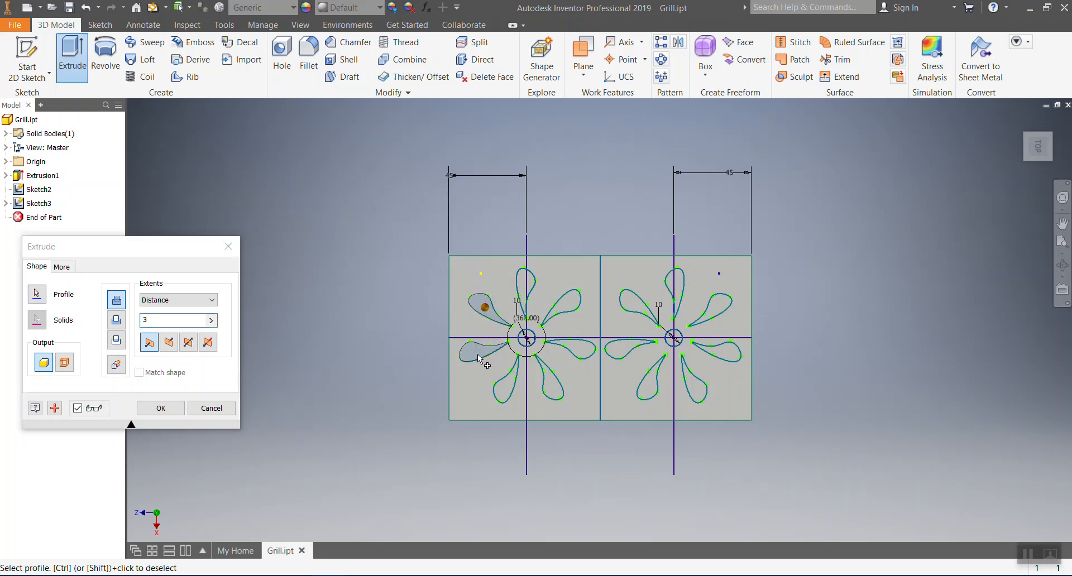
mouse_move(715, 413)
middle_mouse_down("shift")
mouse_move(731, 391)
mouse_move(698, 374)
mouse_move(836, 394)
mouse_move(768, 384)
mouse_move(780, 367)
mouse_move(813, 388)
mouse_move(774, 400)
middle_mouse_up("shift")
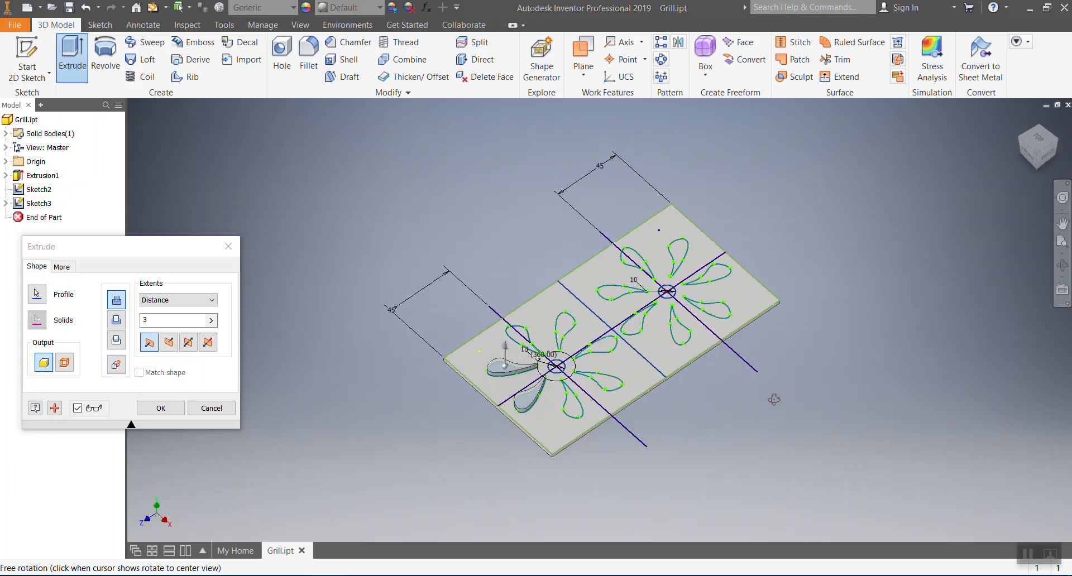
left_click(572, 405)
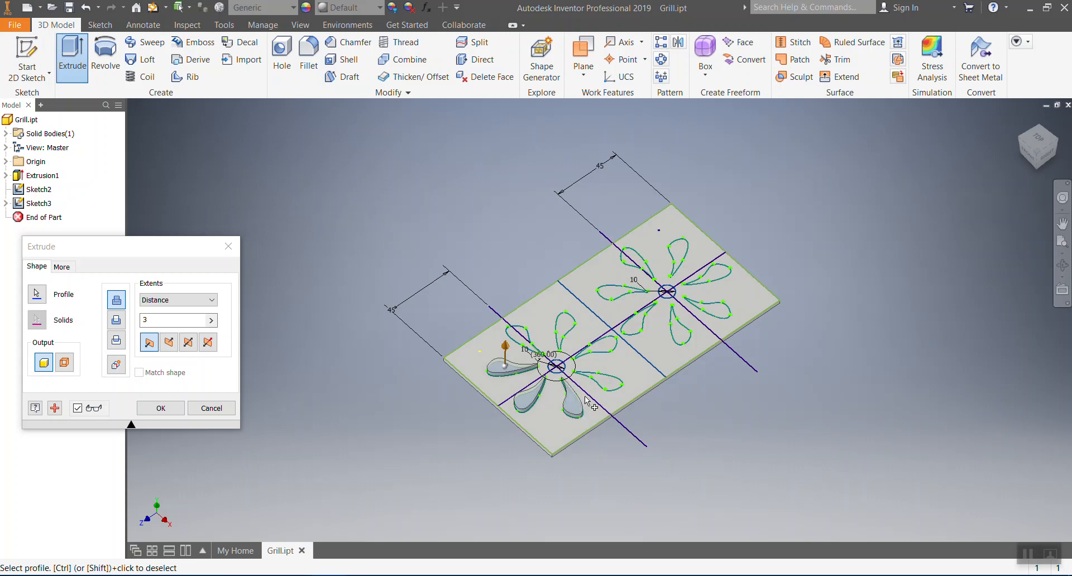
left_click(610, 380)
left_click(610, 349)
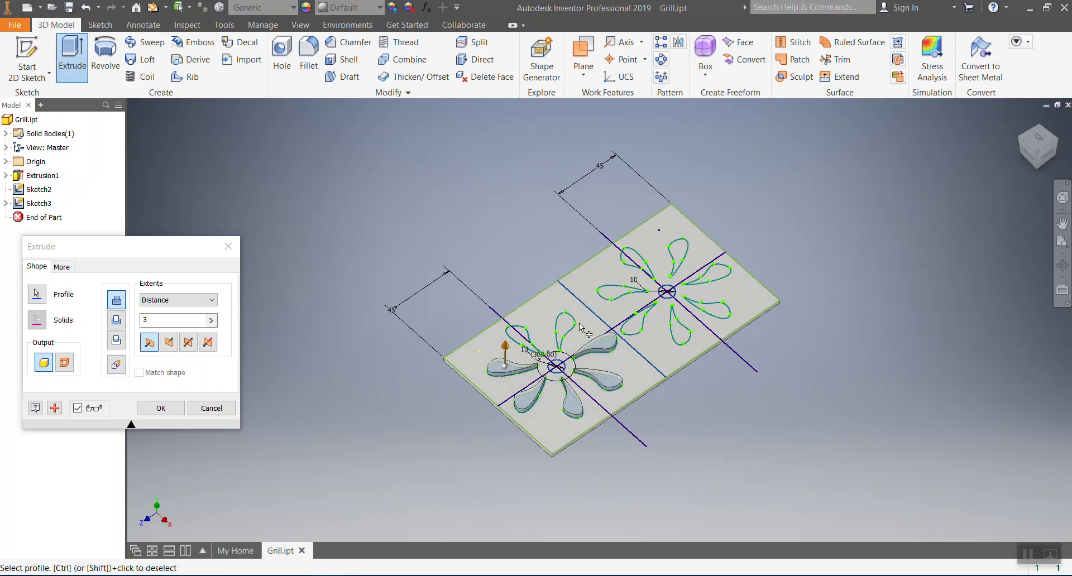
left_click(564, 329)
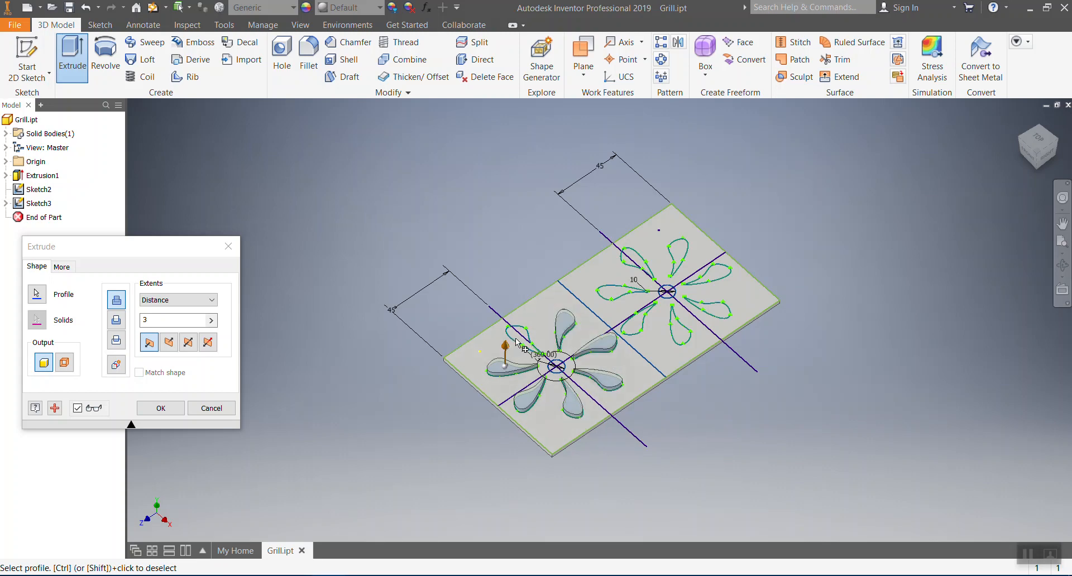
left_click(520, 342)
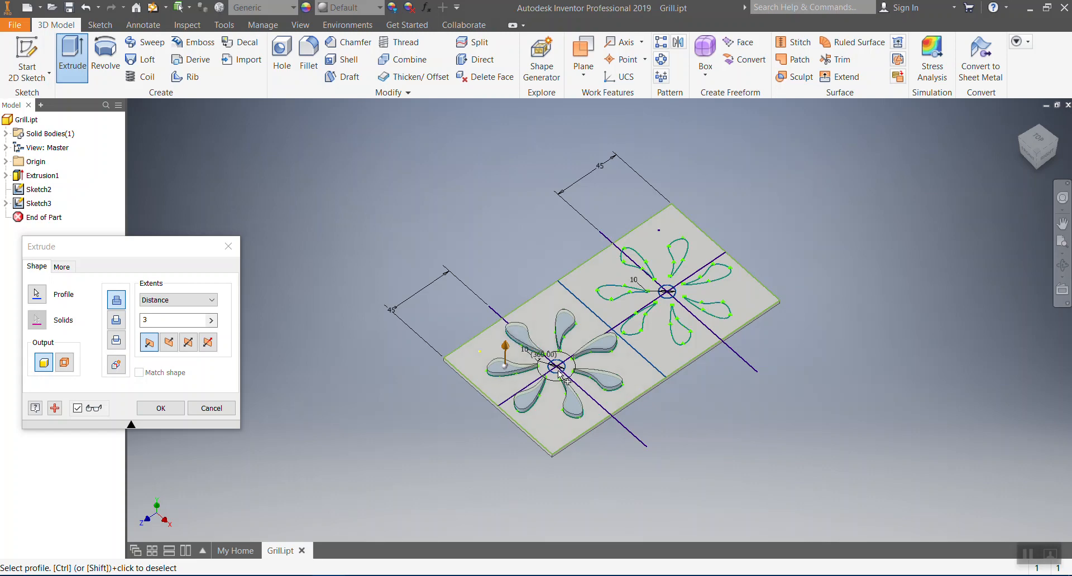
left_click(559, 373)
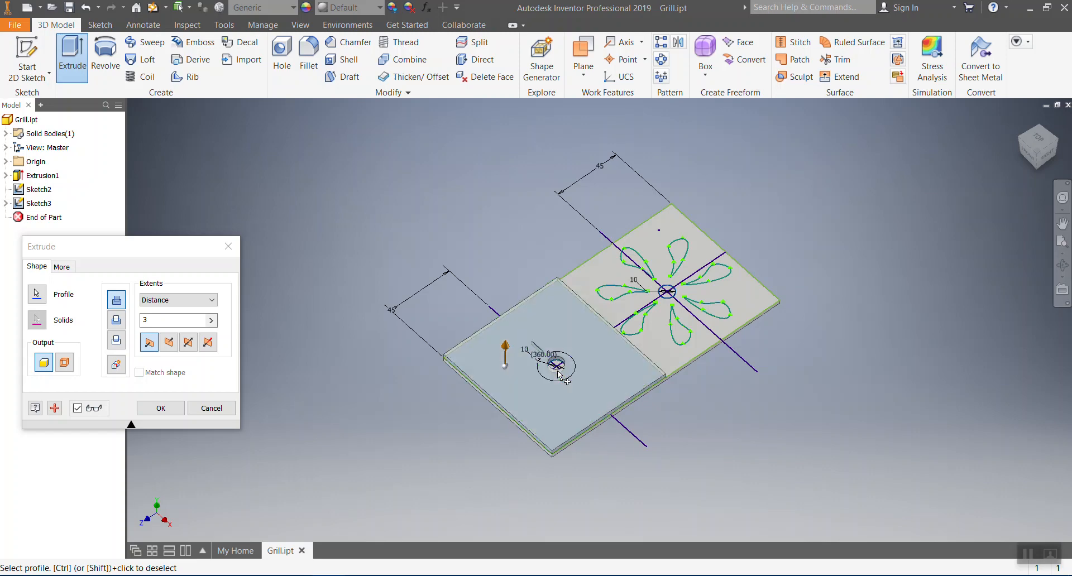
left_click(208, 409)
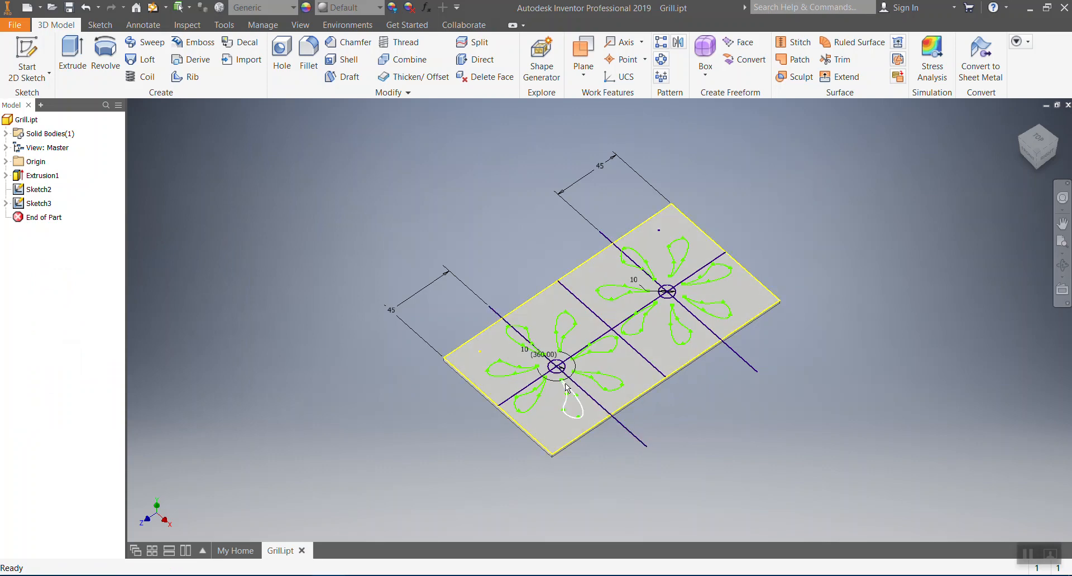
- Delete Sketch2 from the part while keeping its dependent sketches and features
right_click(39, 193)
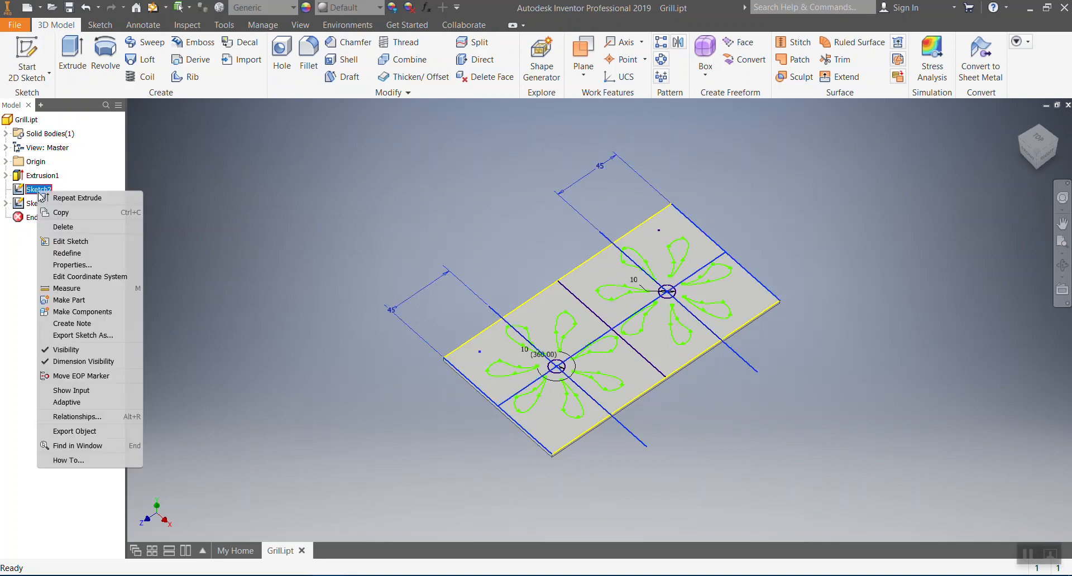
left_click(67, 227)
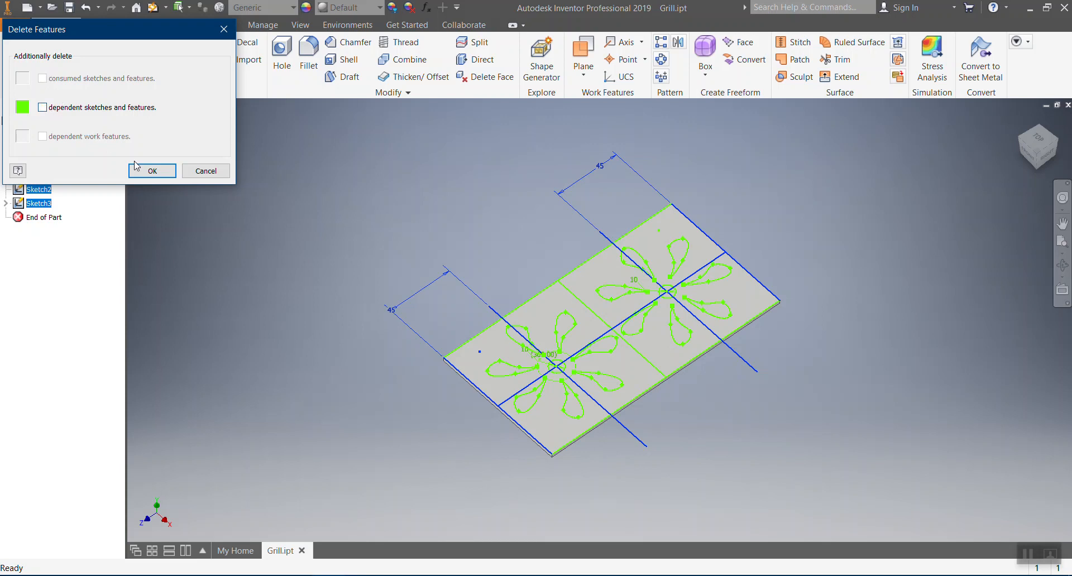
left_click(158, 172)
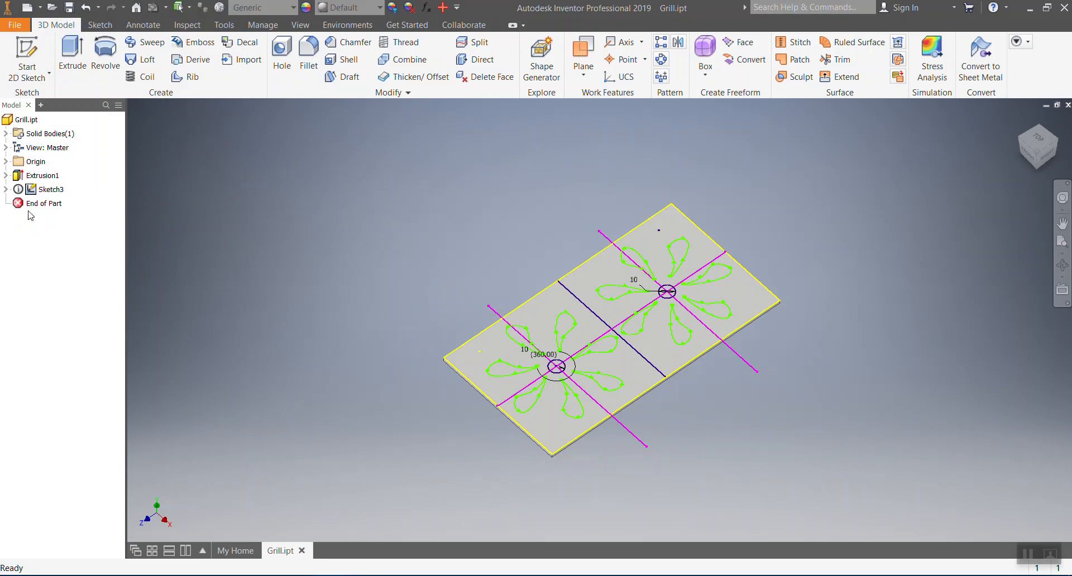
left_click(79, 55)
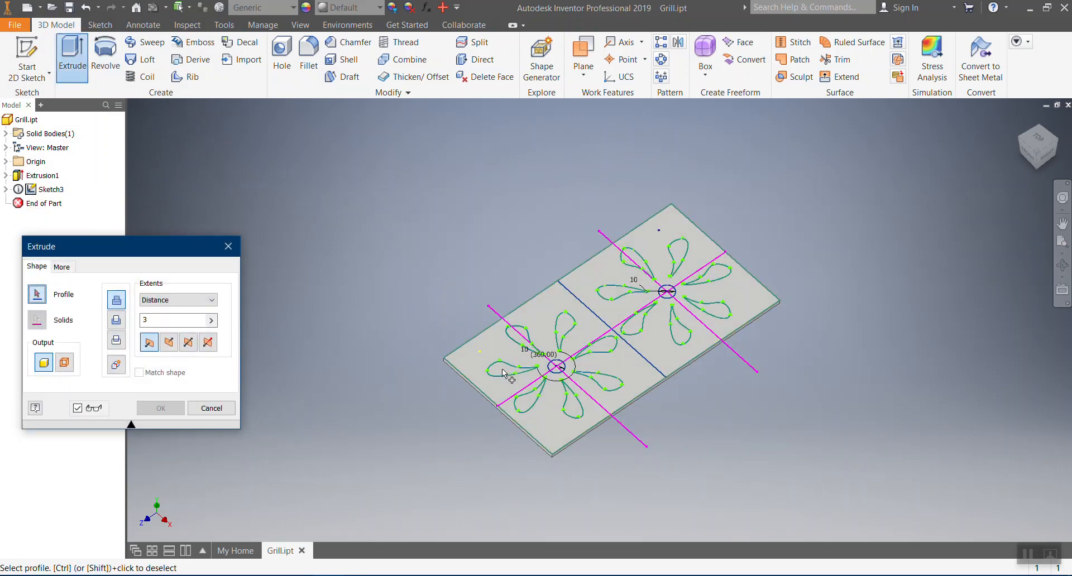
left_click(211, 406)
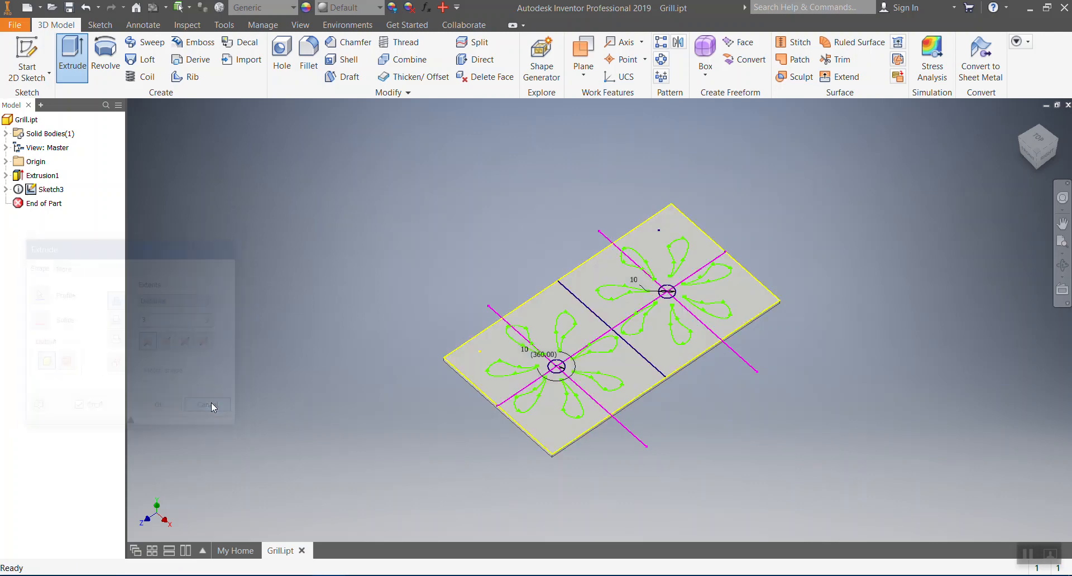
double_click(47, 192)
left_click(6, 190)
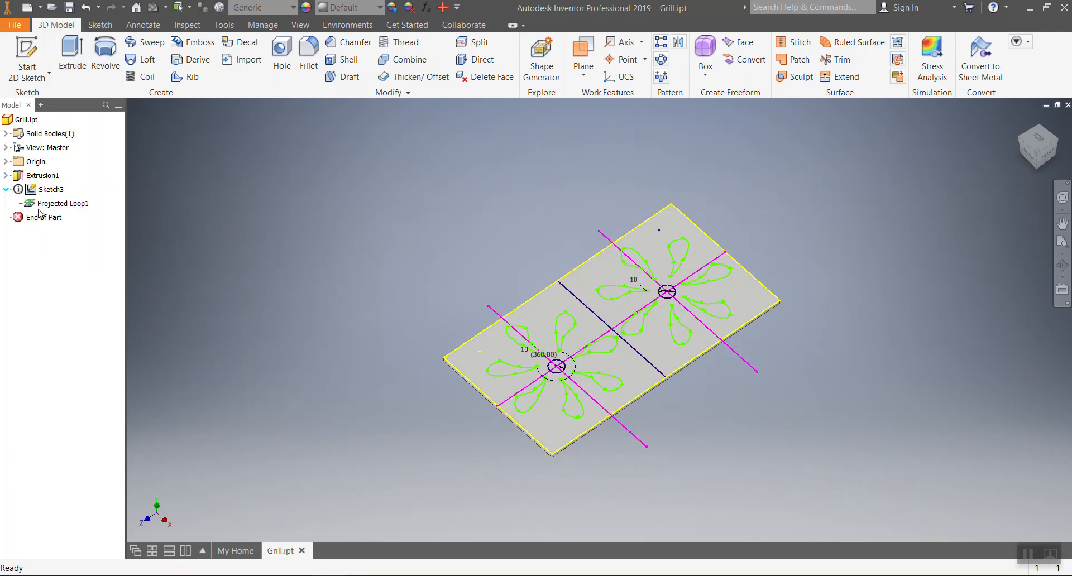
- Undo the deletion of Sketch2 and exit the reopened Sketch3
left_click(87, 7)
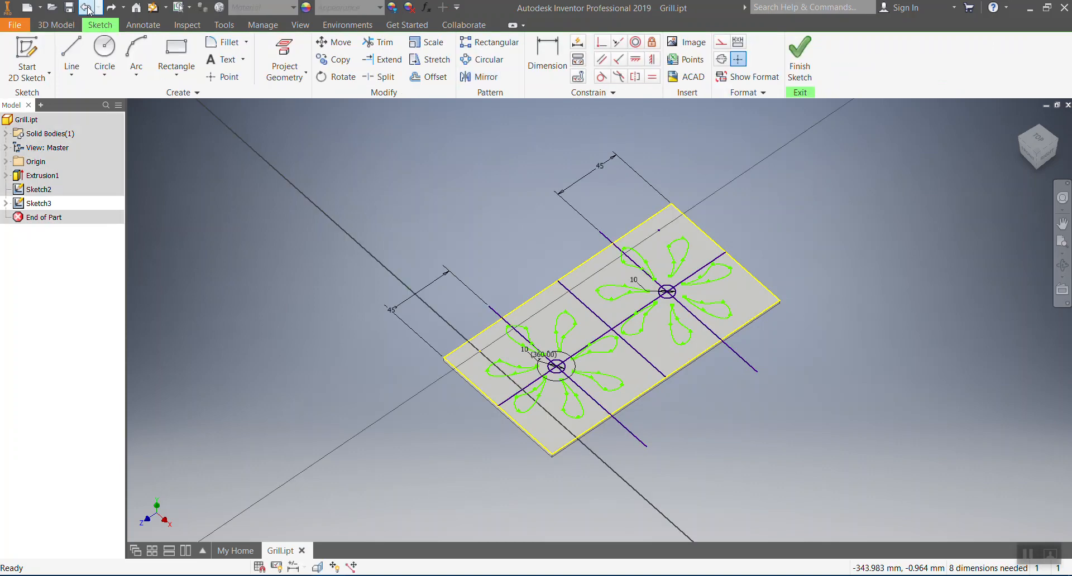
double_click(39, 205)
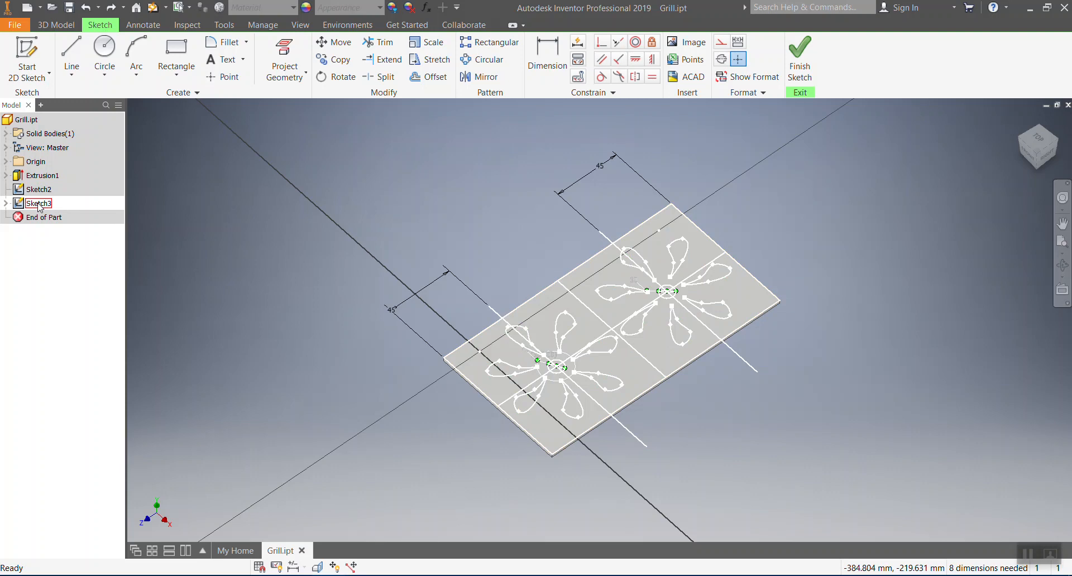
left_click(6, 204)
left_click(42, 206)
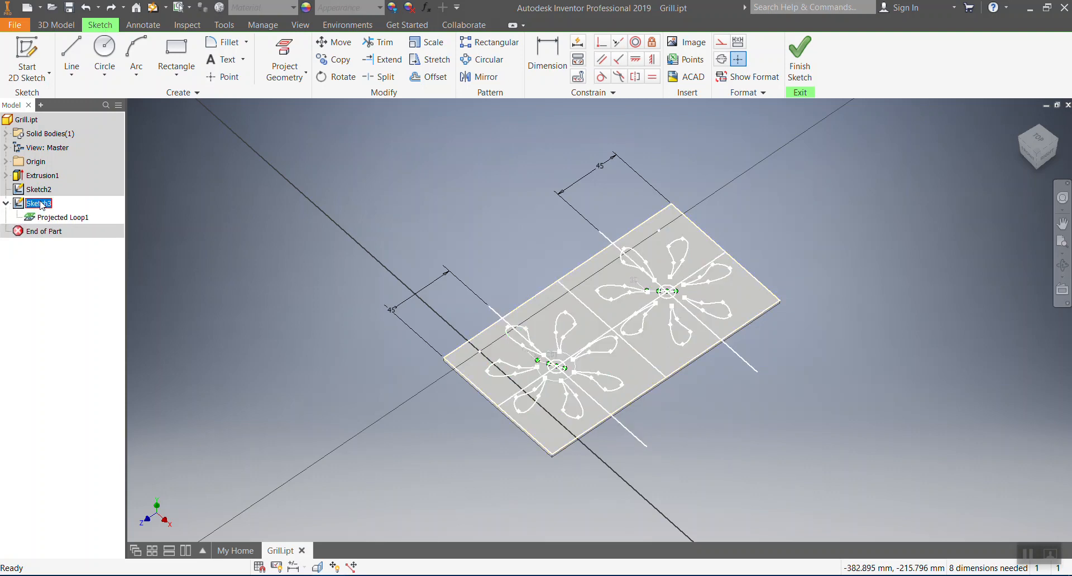
right_click(40, 203)
left_click(460, 172)
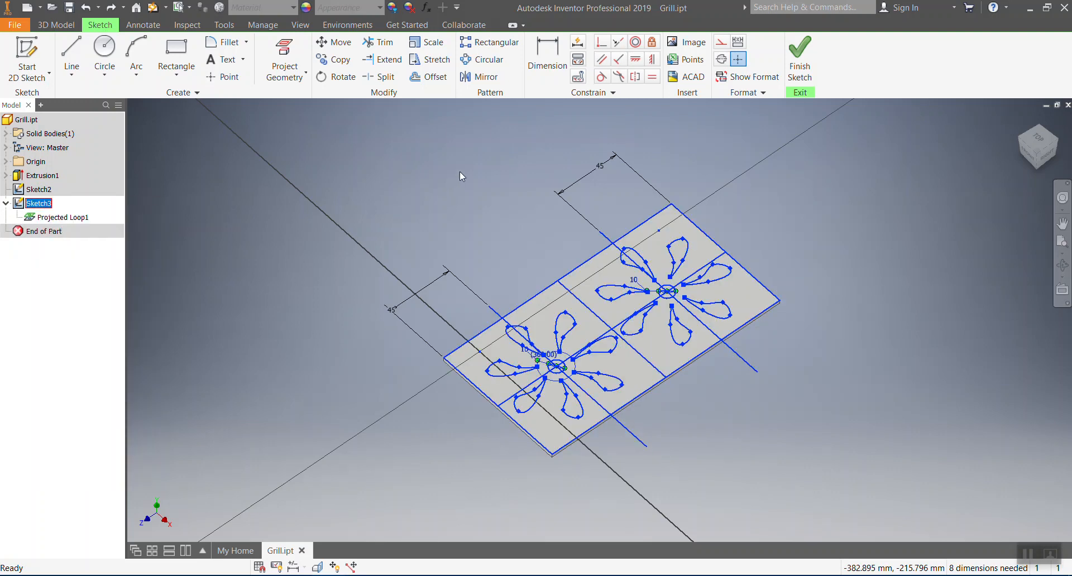
left_click(800, 56)
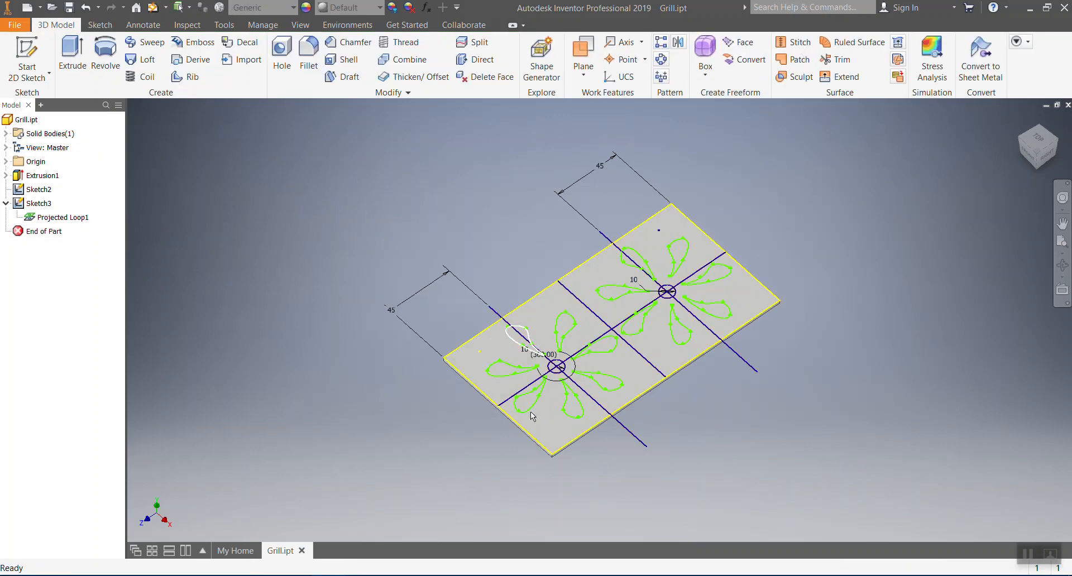
left_click(71, 55)
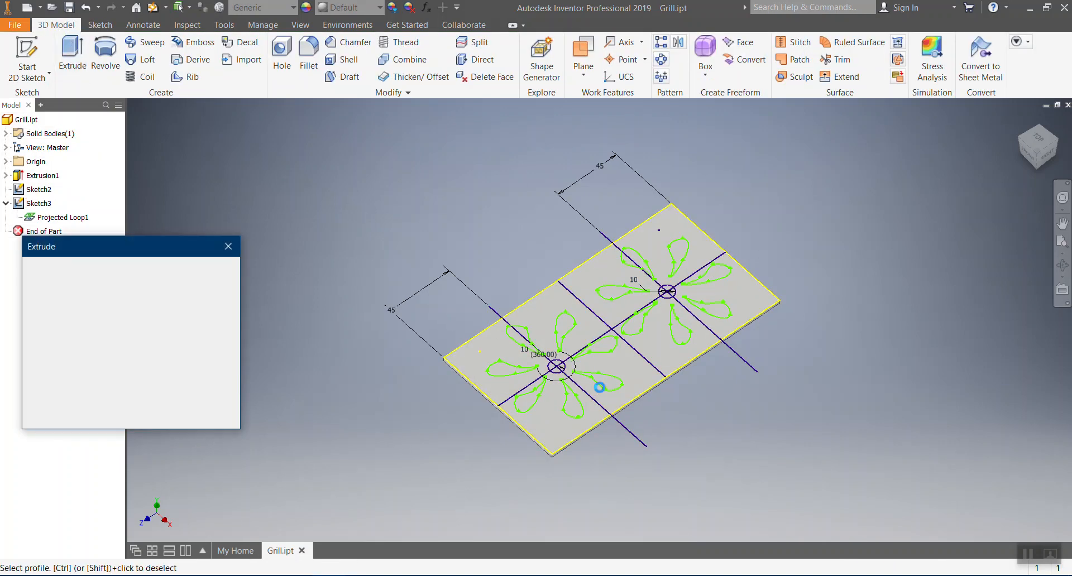
left_click(556, 372)
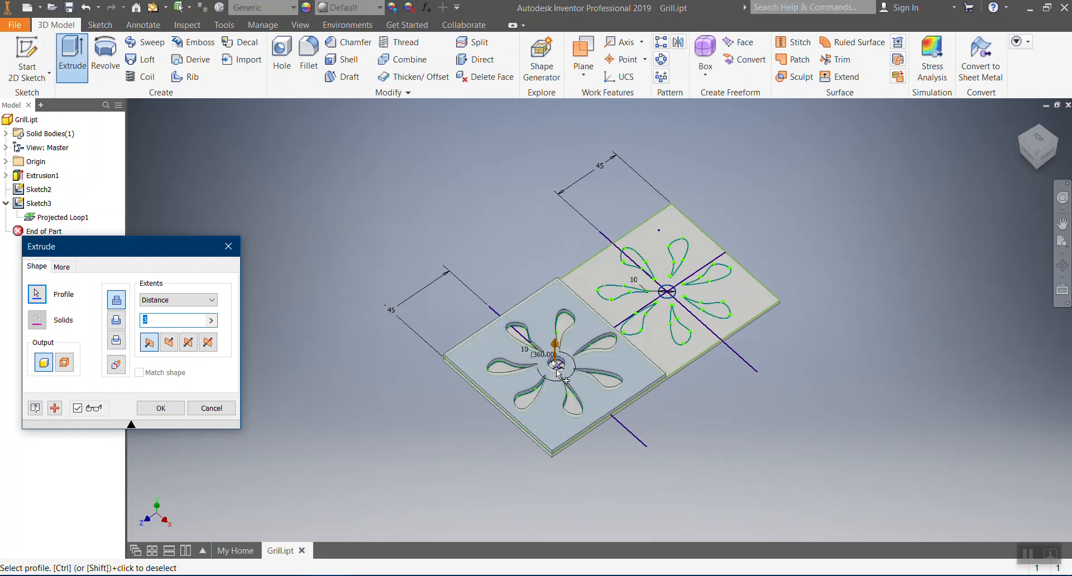
scroll(559, 373, "up", 5)
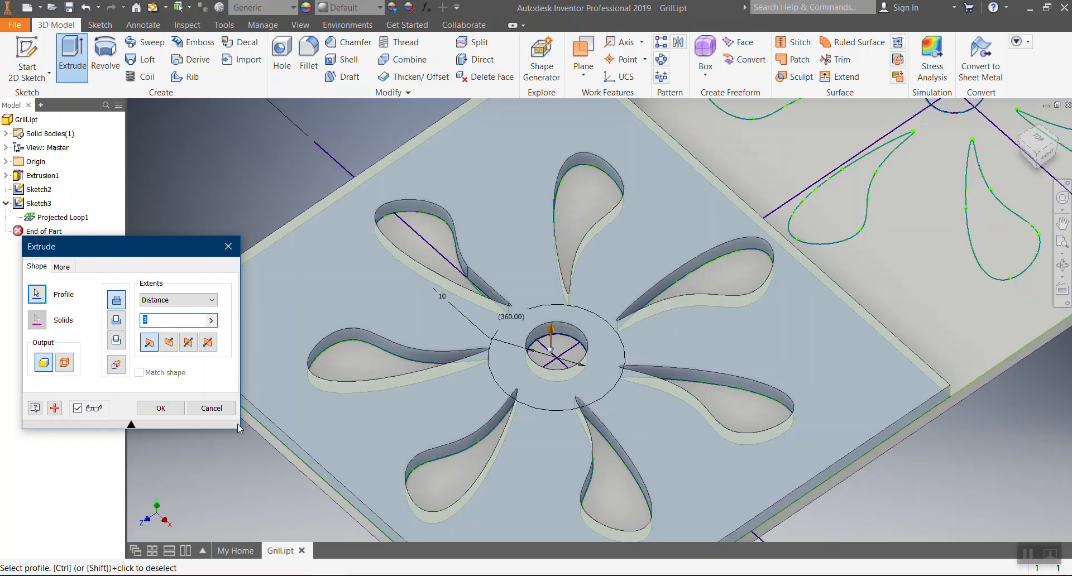
left_click(212, 409)
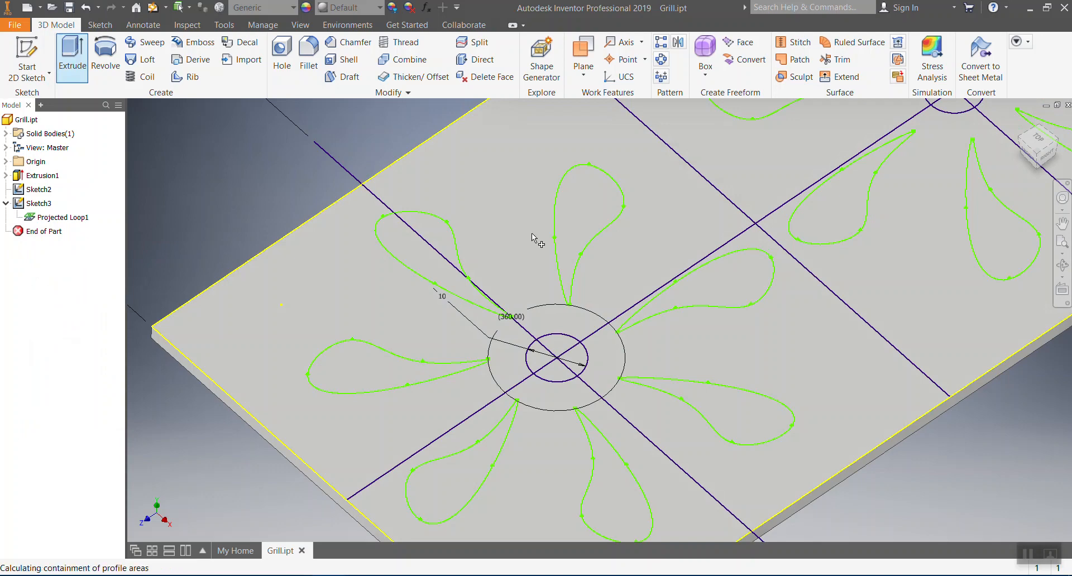
- Select the 10 mm circle and all seven petals of the near flower pattern as extrusion profiles
left_click(578, 362)
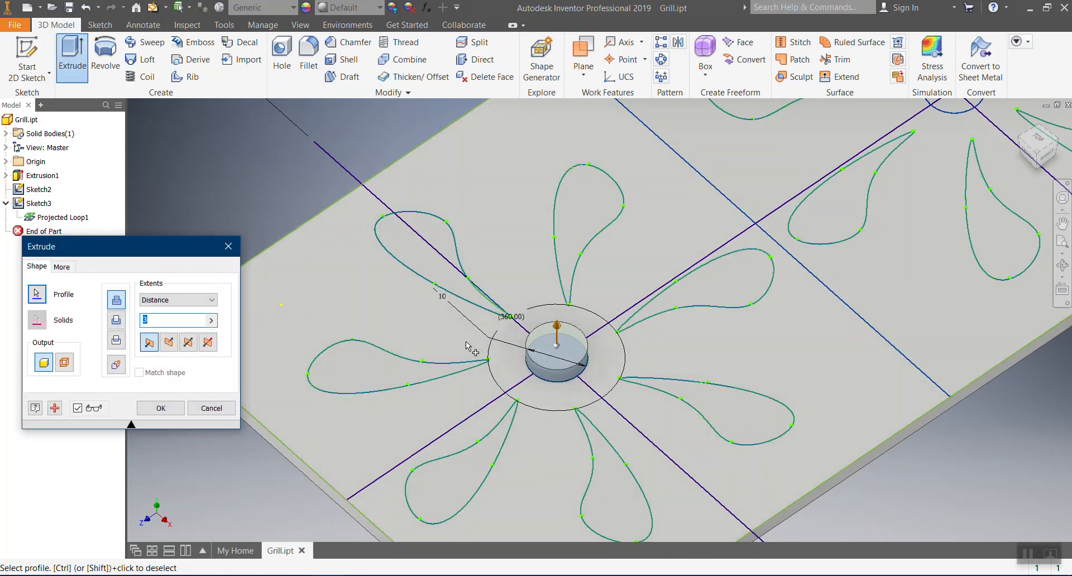
left_click(407, 259)
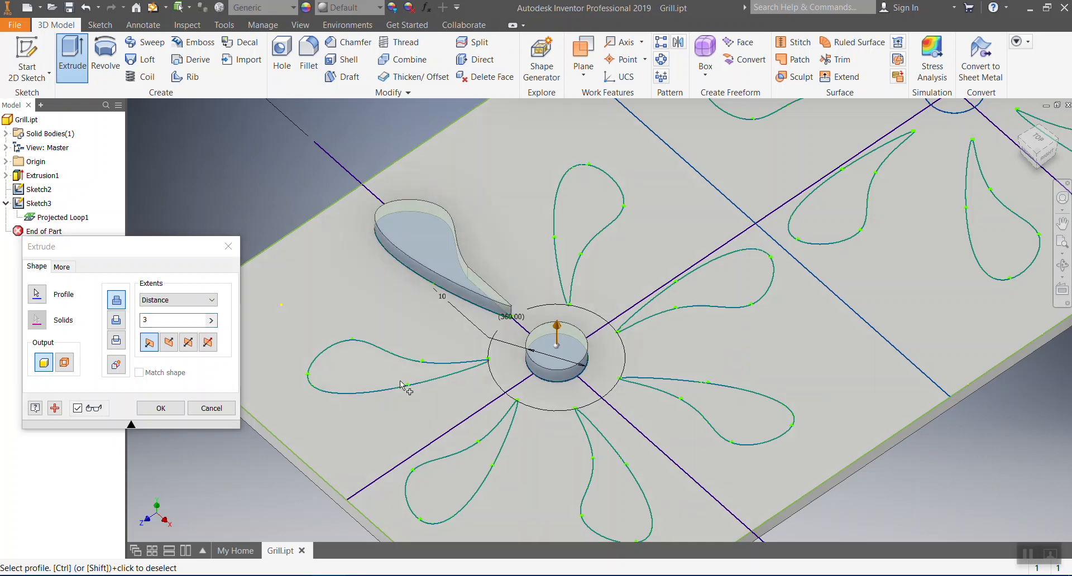
left_click(400, 382)
left_click(461, 470)
left_click(630, 518)
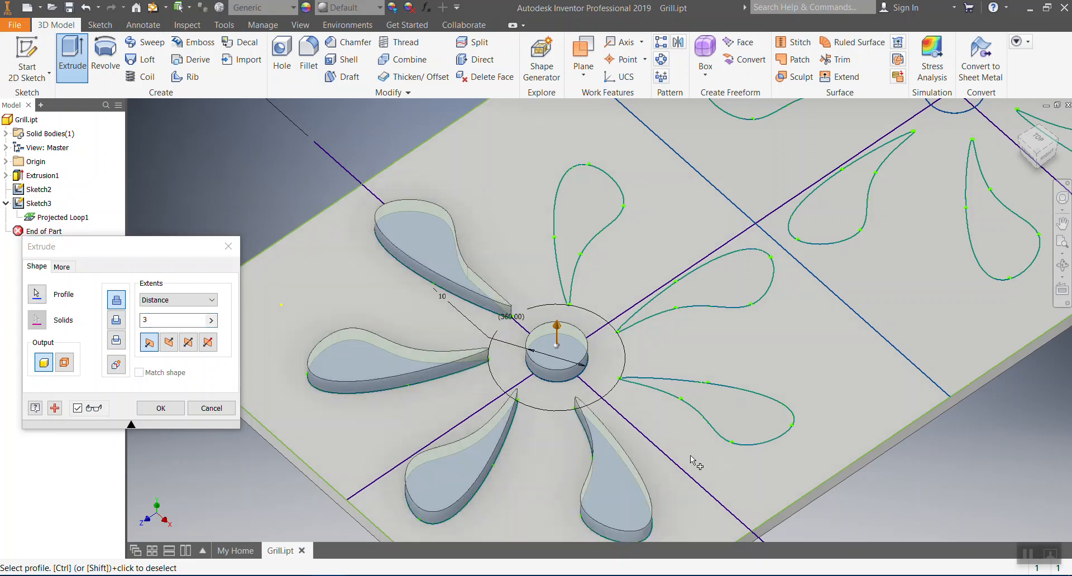
left_click(749, 420)
left_click(740, 283)
left_click(577, 215)
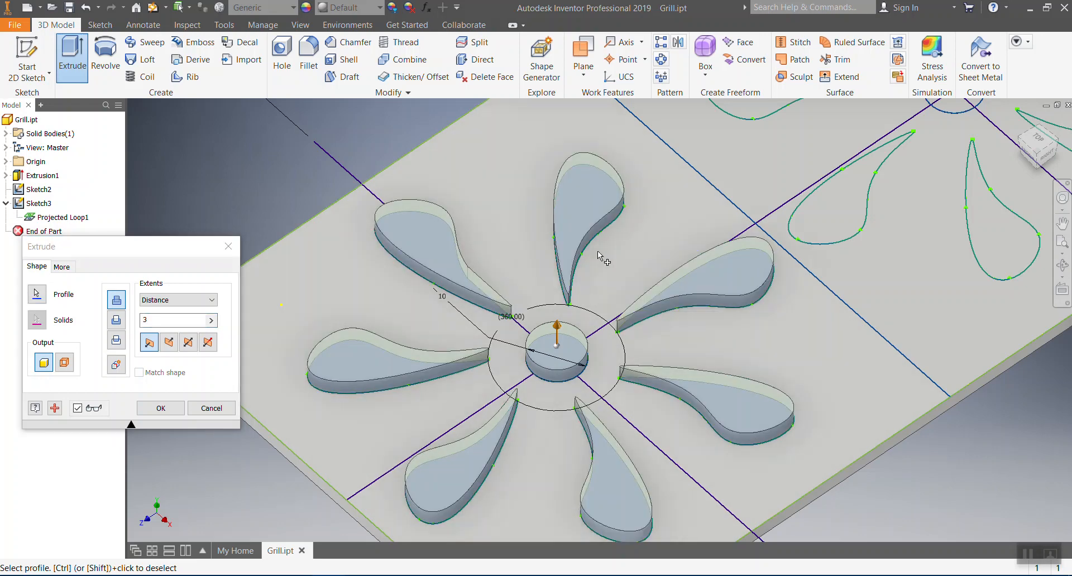
- Add the second pattern's circle and seven petals to the profiles and cut them all 3 mm deep through the plate
scroll(434, 230, "up", 5)
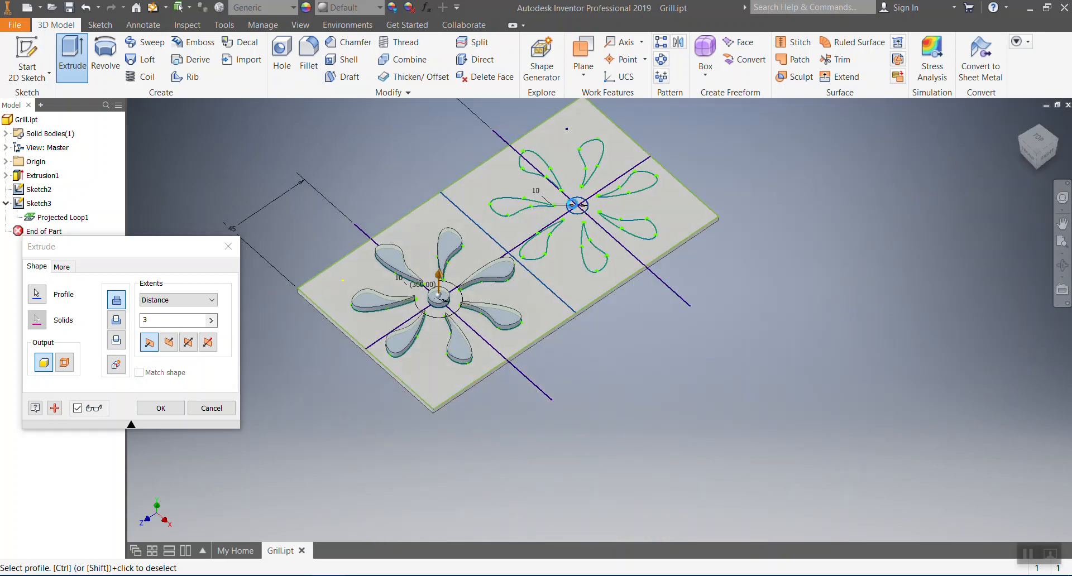
scroll(575, 205, "down", 5)
left_click(605, 254)
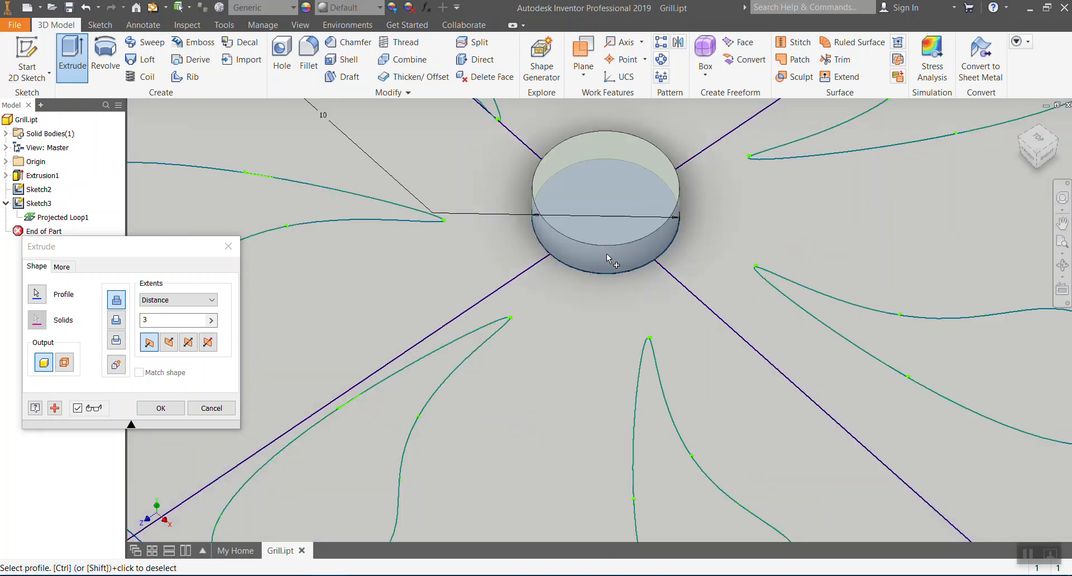
scroll(608, 261, "up", 5)
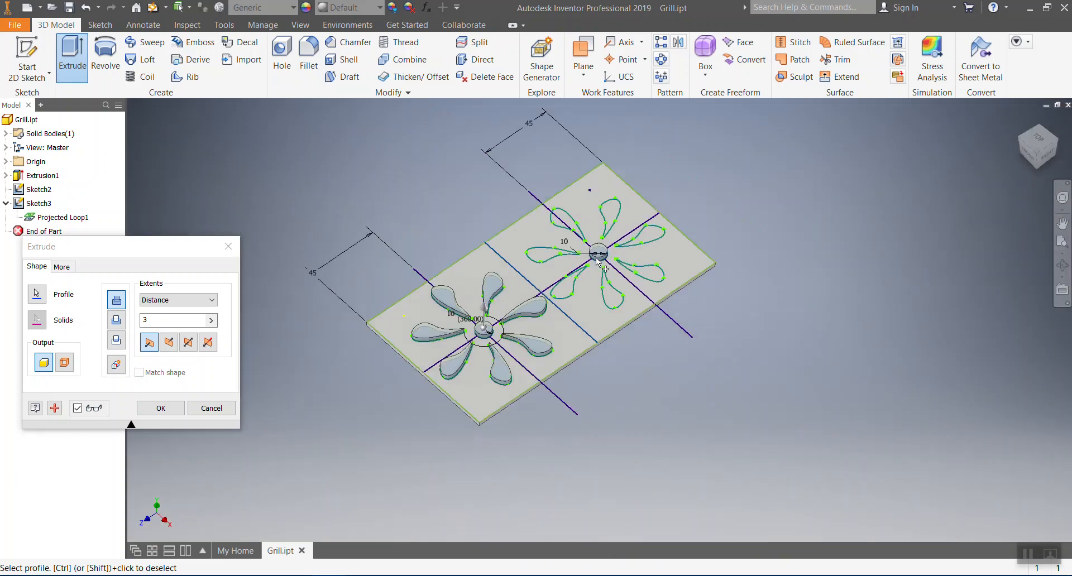
left_click(610, 211)
left_click(557, 226)
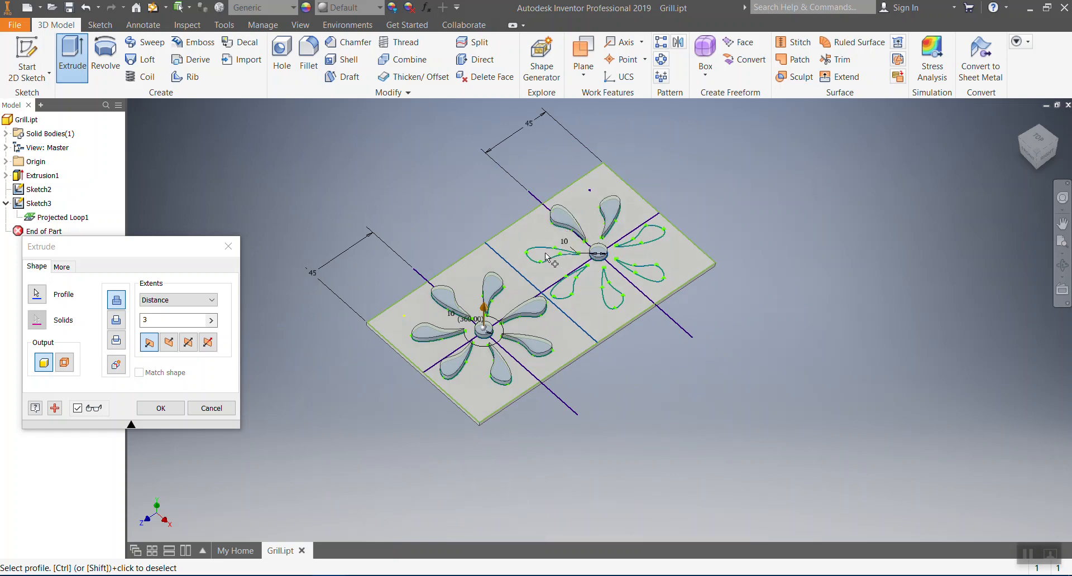
left_click(546, 257)
left_click(613, 293)
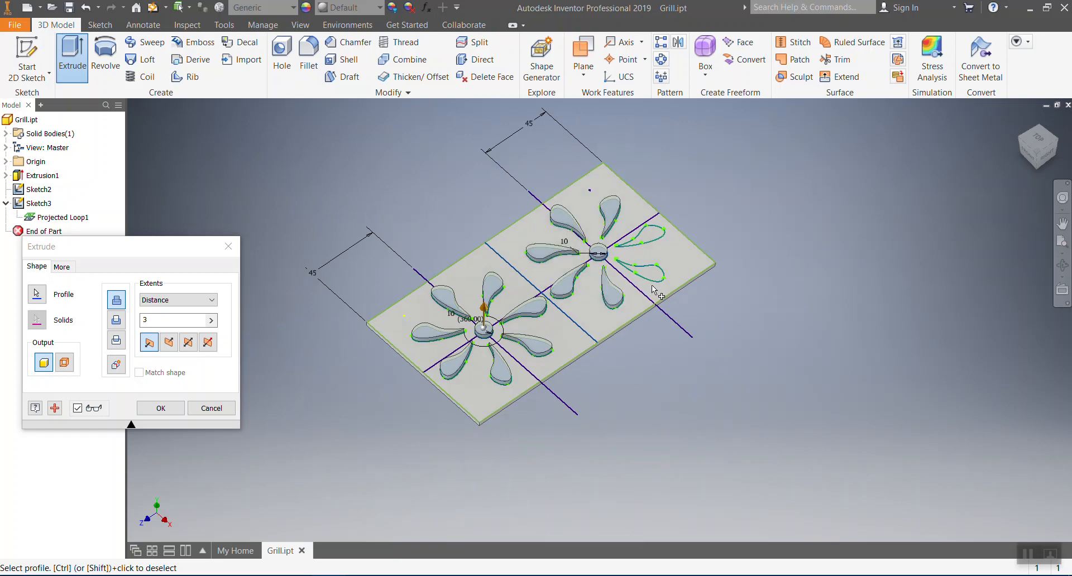
left_click(655, 278)
left_click(643, 228)
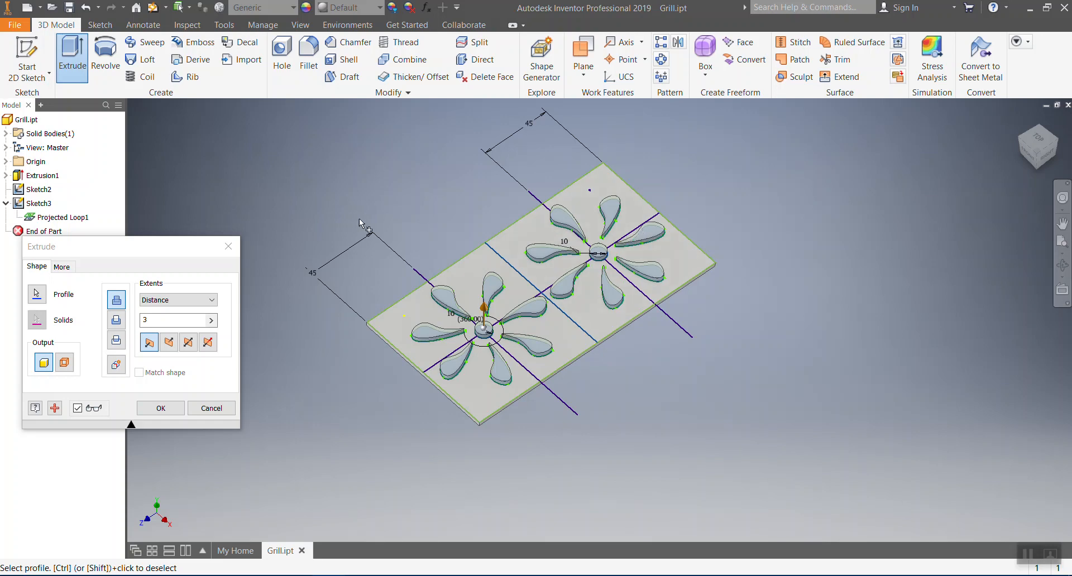
left_click(117, 322)
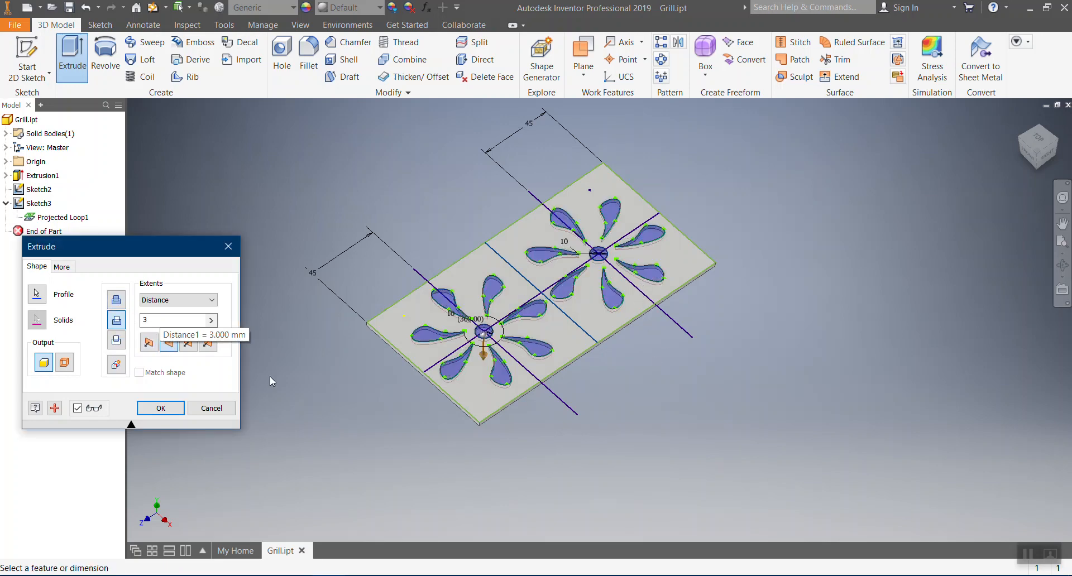
left_click(177, 411)
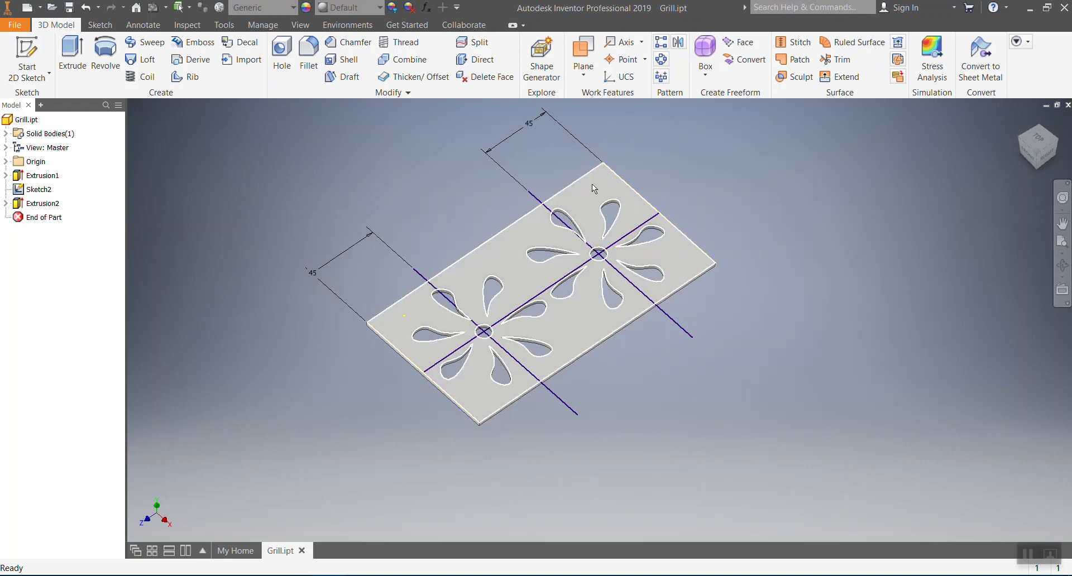
- Start a sketch on the plate's top face and draw two lengthwise lines about 7.7 mm and 7 mm inside the long edges
left_click(26, 53)
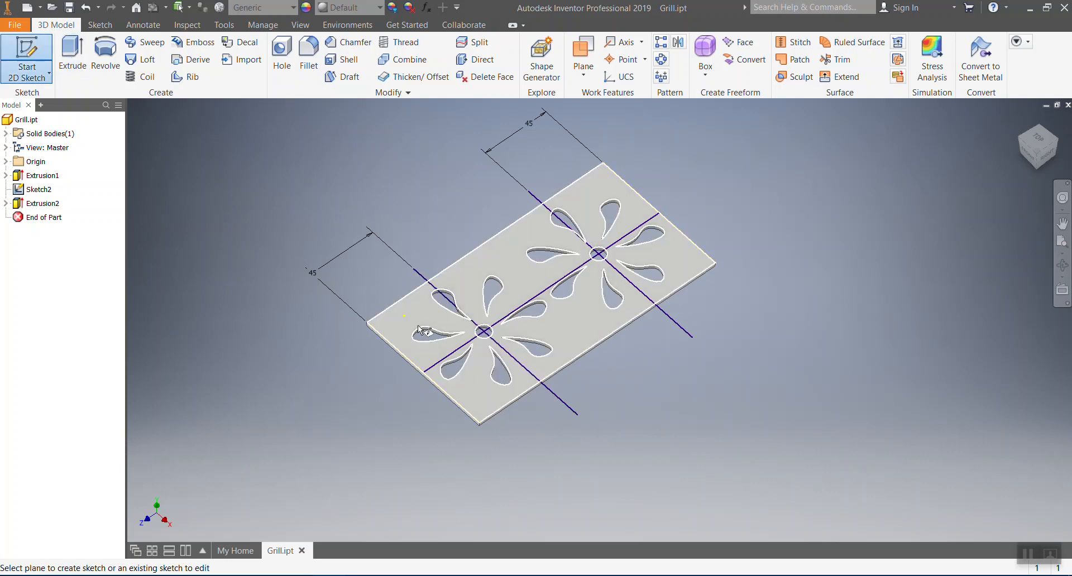
left_click(396, 321)
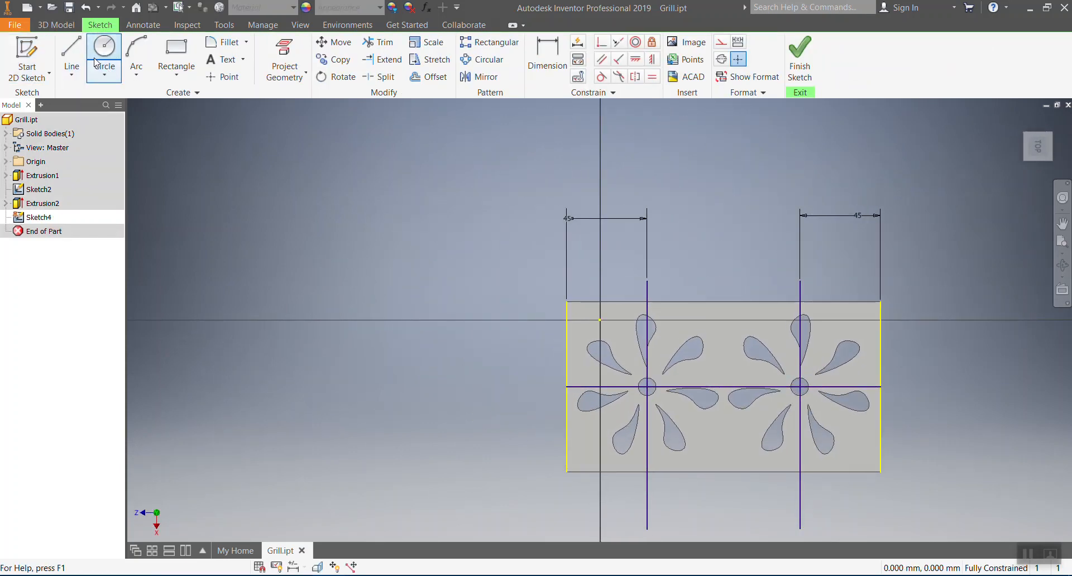
left_click(72, 53)
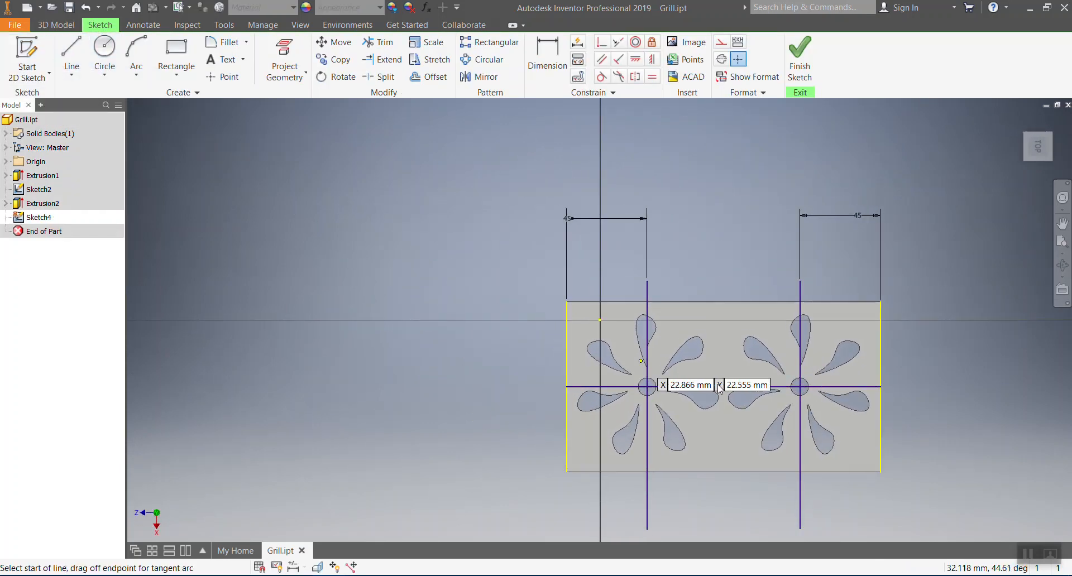
left_click(567, 316)
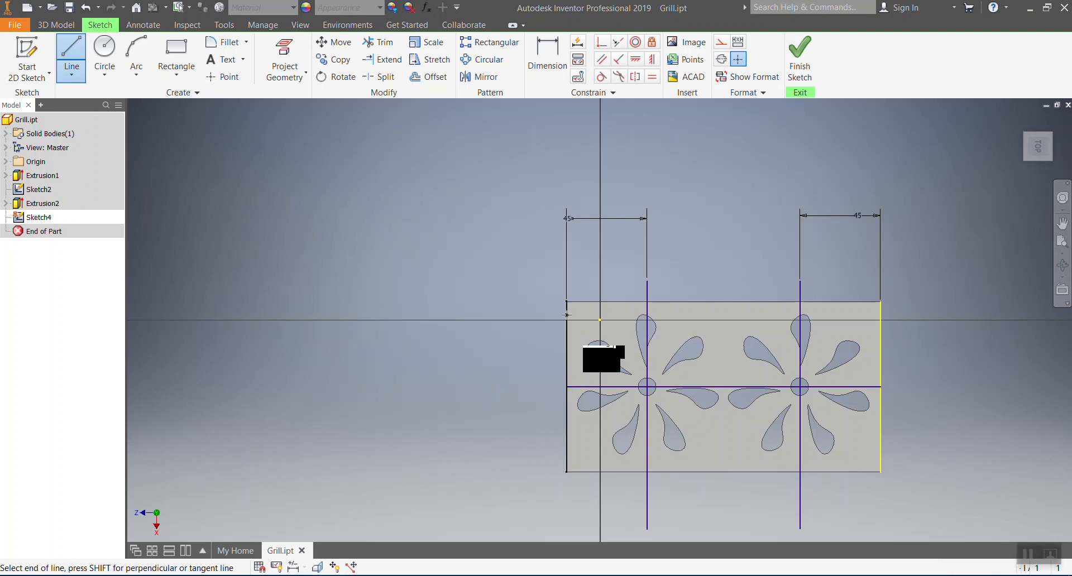
left_click(940, 313)
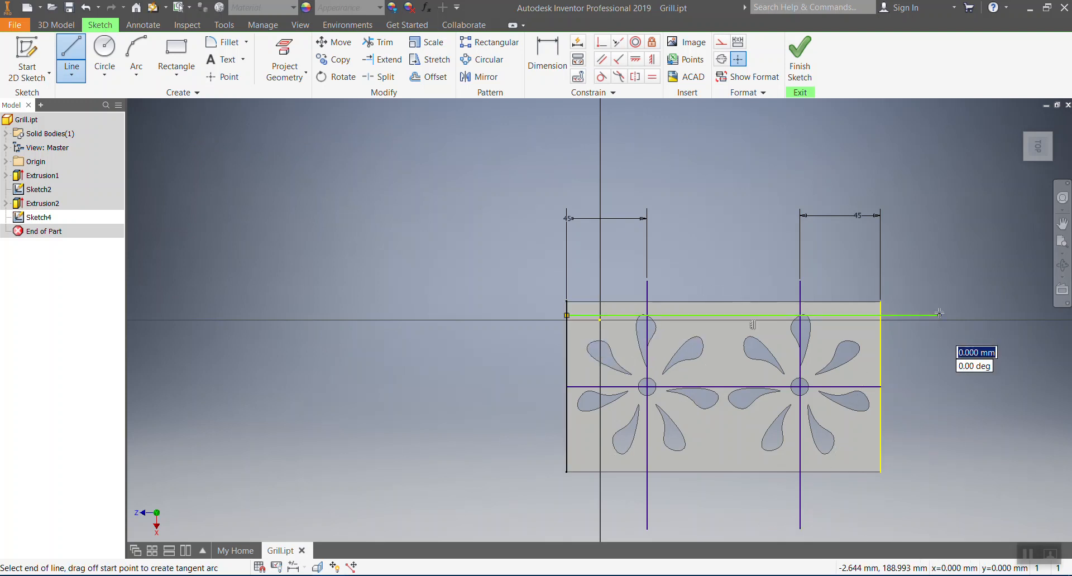
key("Escape")
left_click(71, 53)
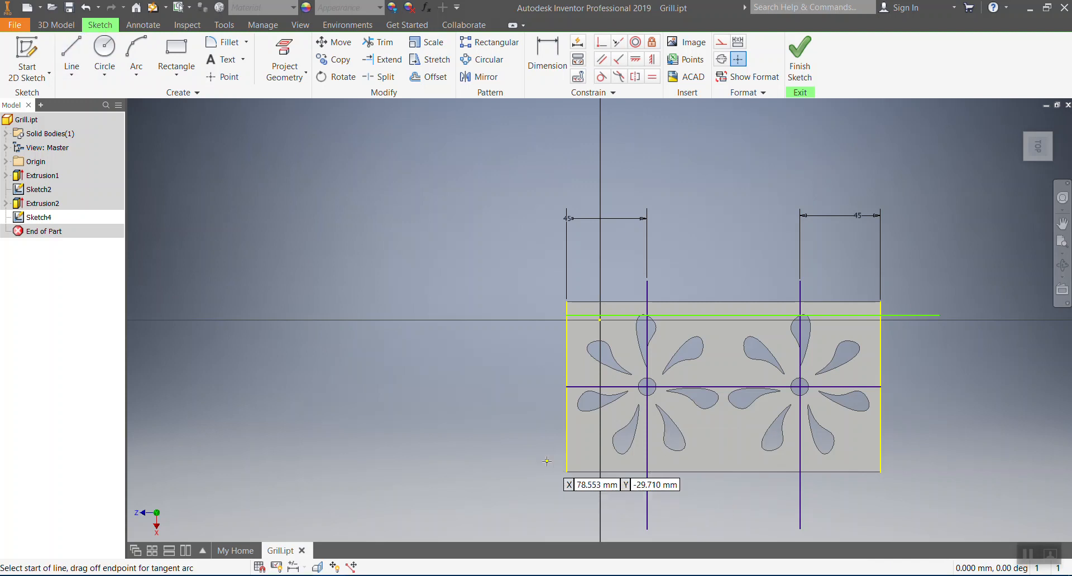
left_click(546, 460)
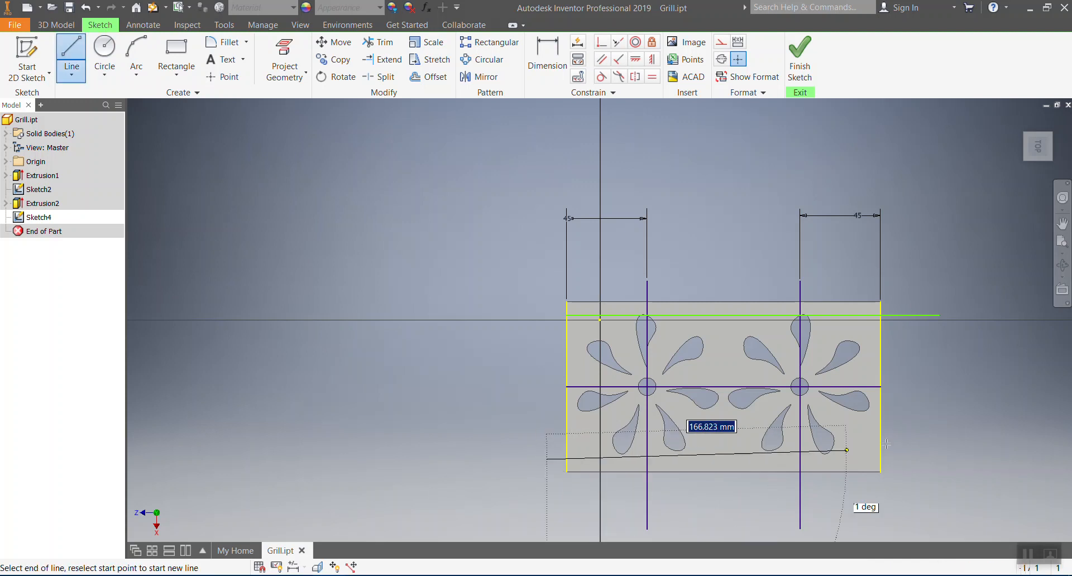
left_click(940, 461)
key("Escape")
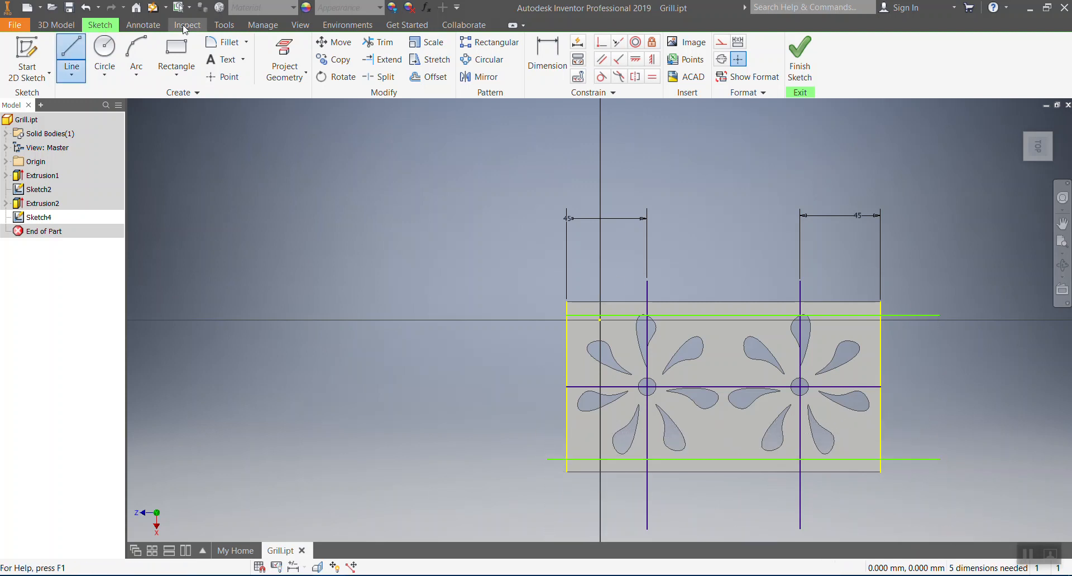
- Draw two lines across the plate's width, about 5 mm and 11 mm inside its short edges, crossing both lengthwise lines
left_click(72, 53)
left_click(575, 292)
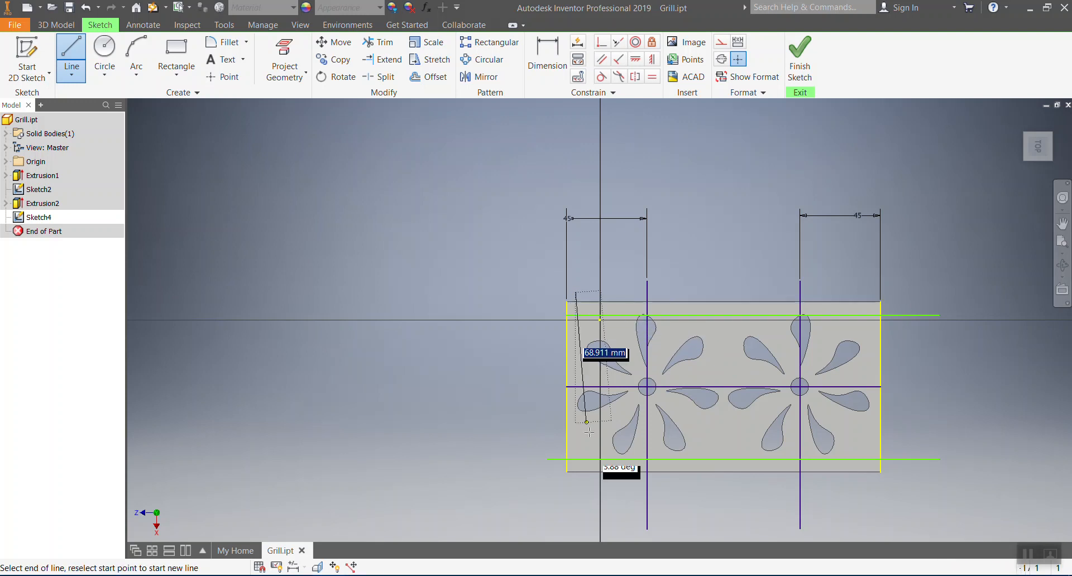
left_click(578, 489)
key("Escape")
left_click(71, 53)
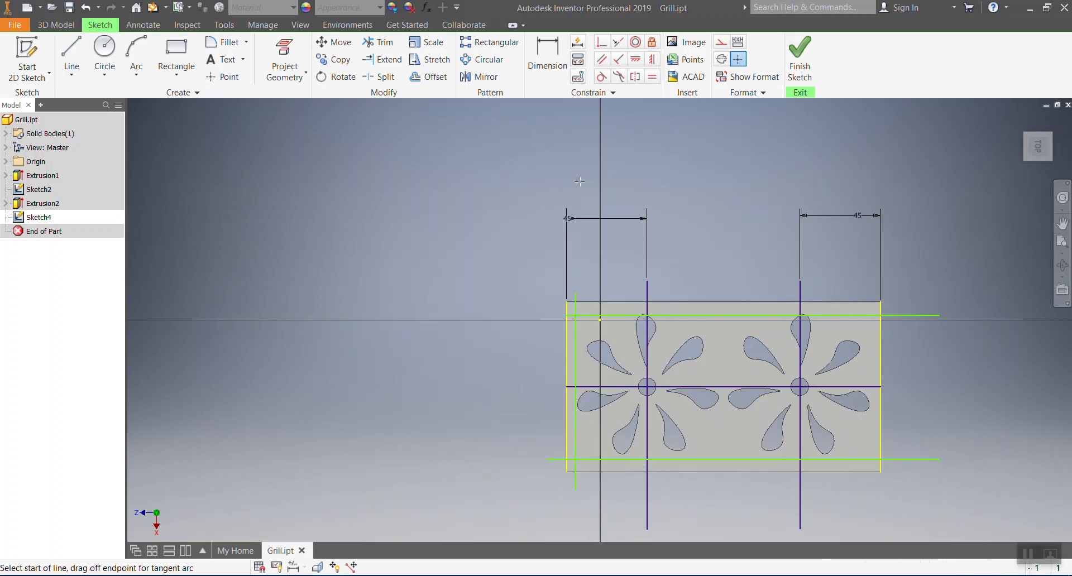
left_click(861, 292)
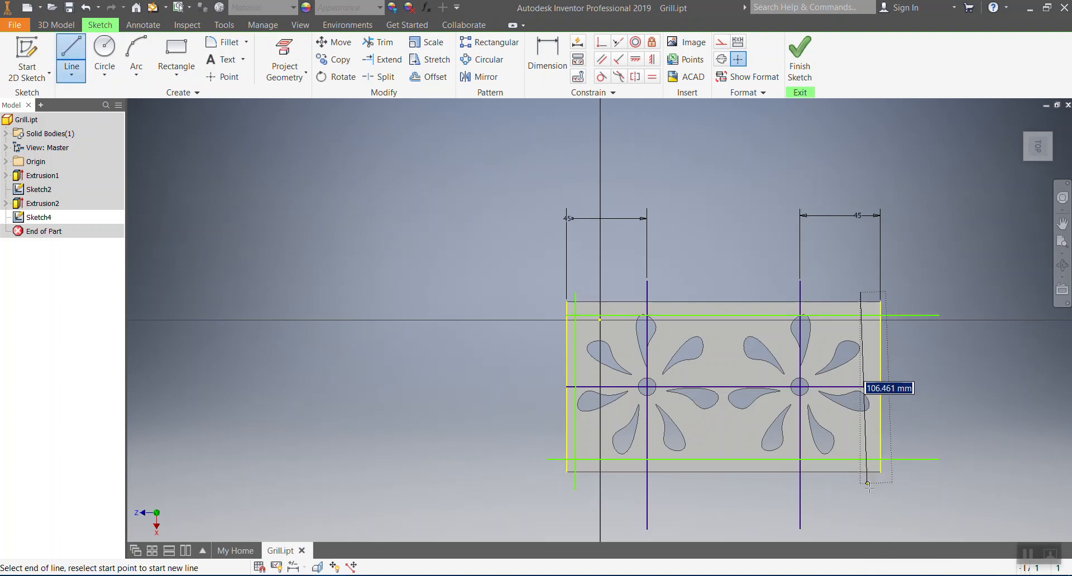
left_click(862, 502)
key("Escape")
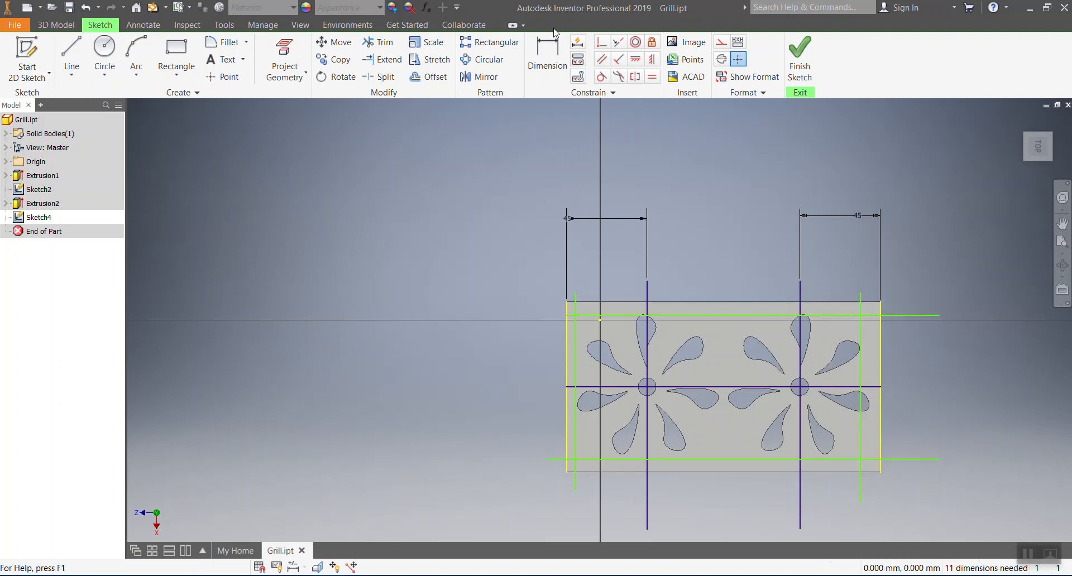
- Dimension each of the two lengthwise lines 6 mm from its nearest long edge of the plate
left_click(549, 53)
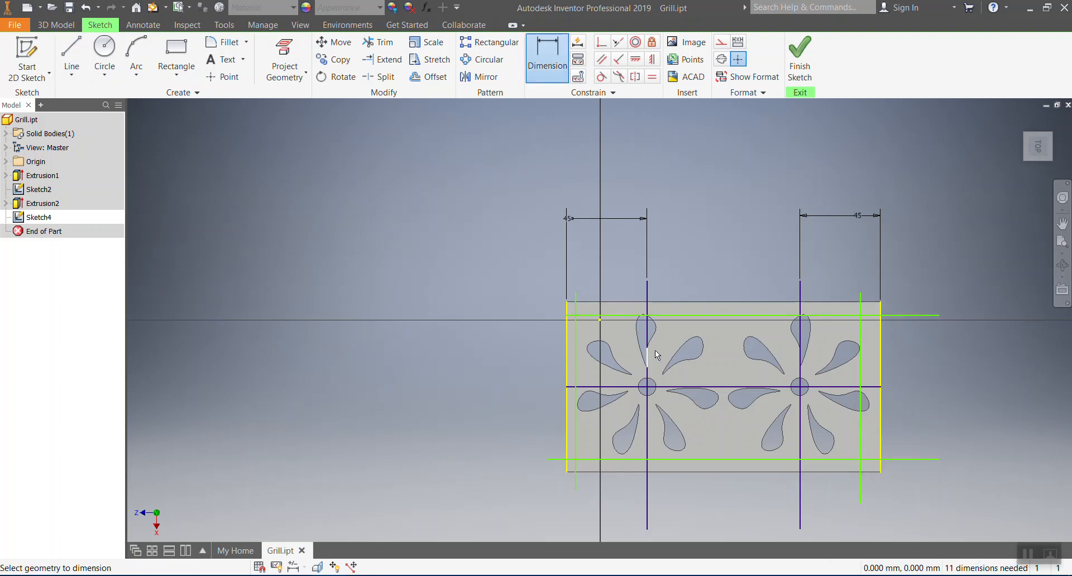
left_click(698, 315)
left_click(729, 304)
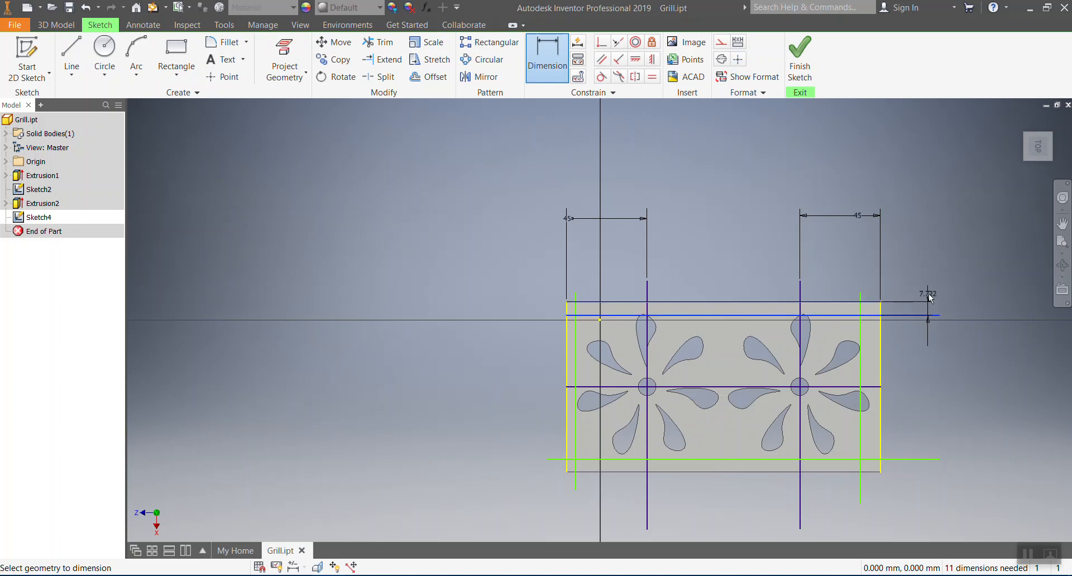
left_click(929, 297)
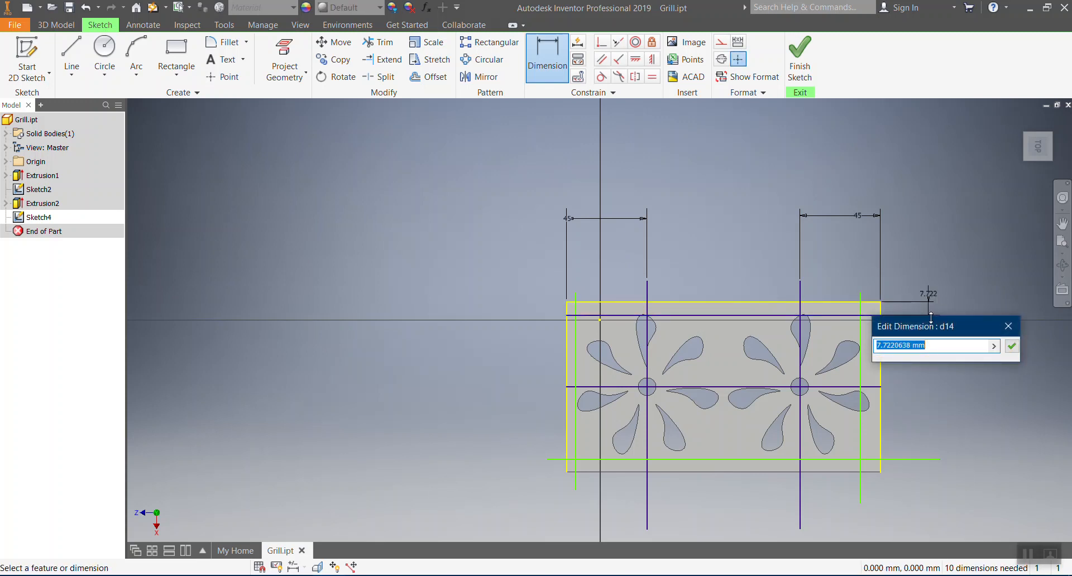
type("6")
left_click(1012, 346)
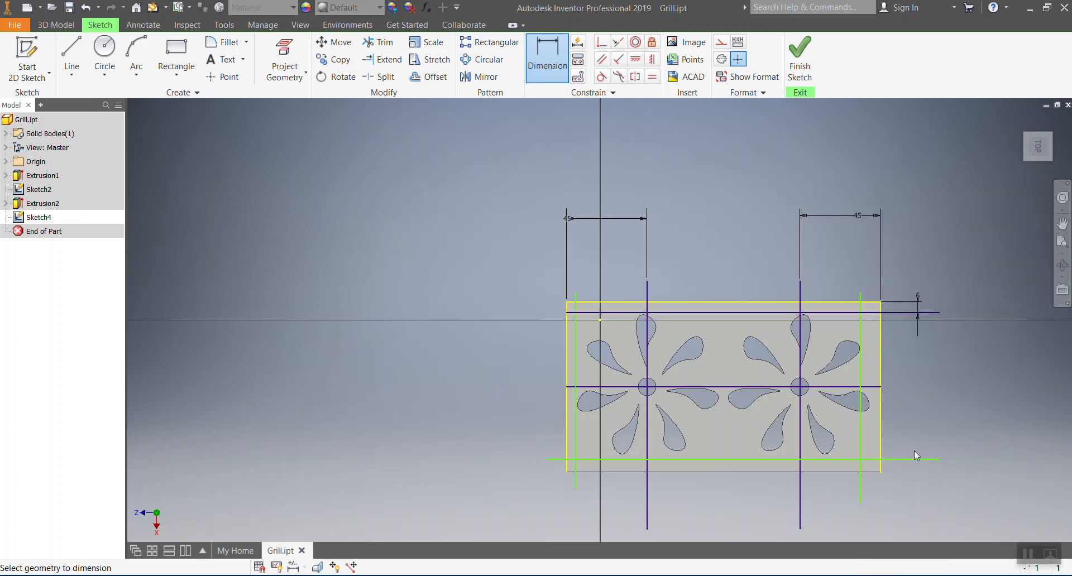
left_click(853, 459)
left_click(858, 472)
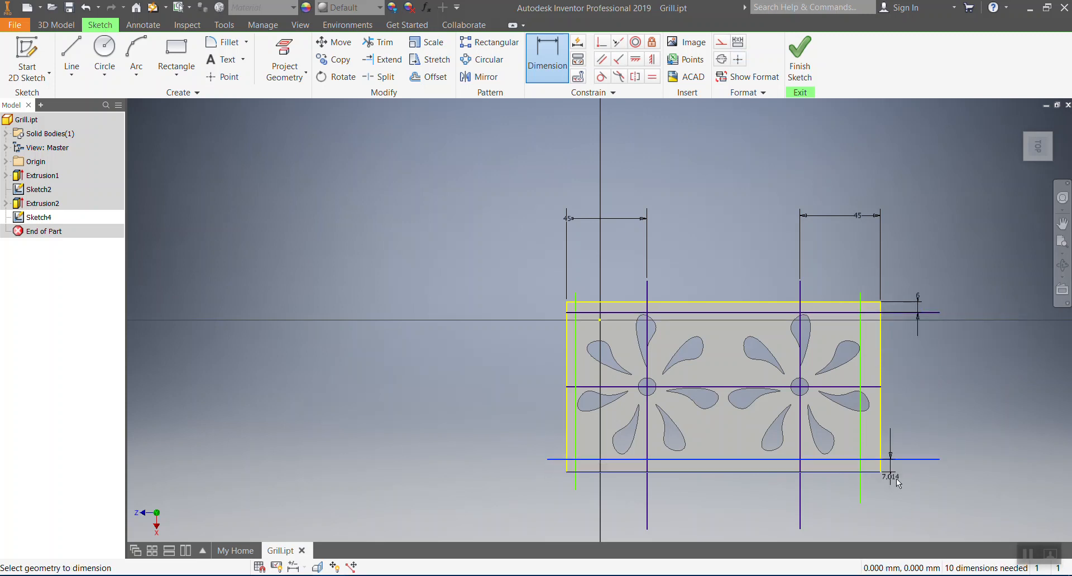
left_click(942, 483)
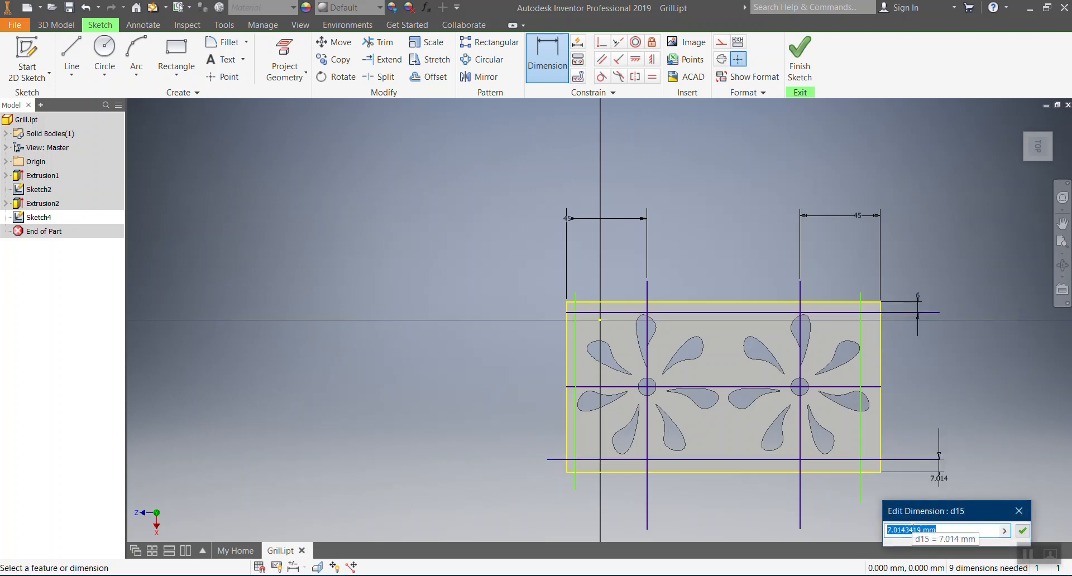
key("Return")
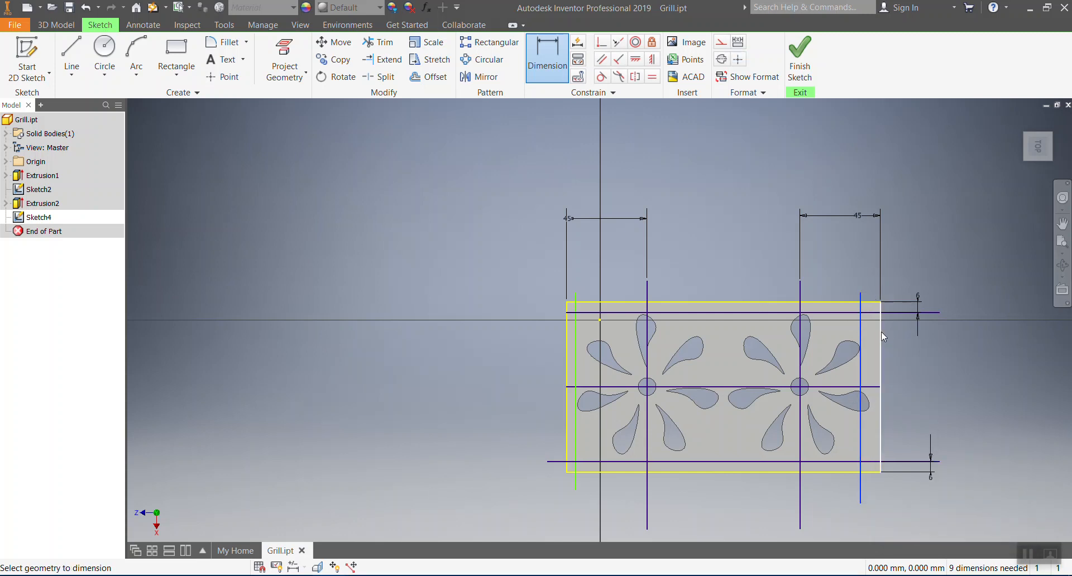
- Dimension each of the two outer crosswise lines 10 mm from its nearest short edge of the plate
left_click(878, 259)
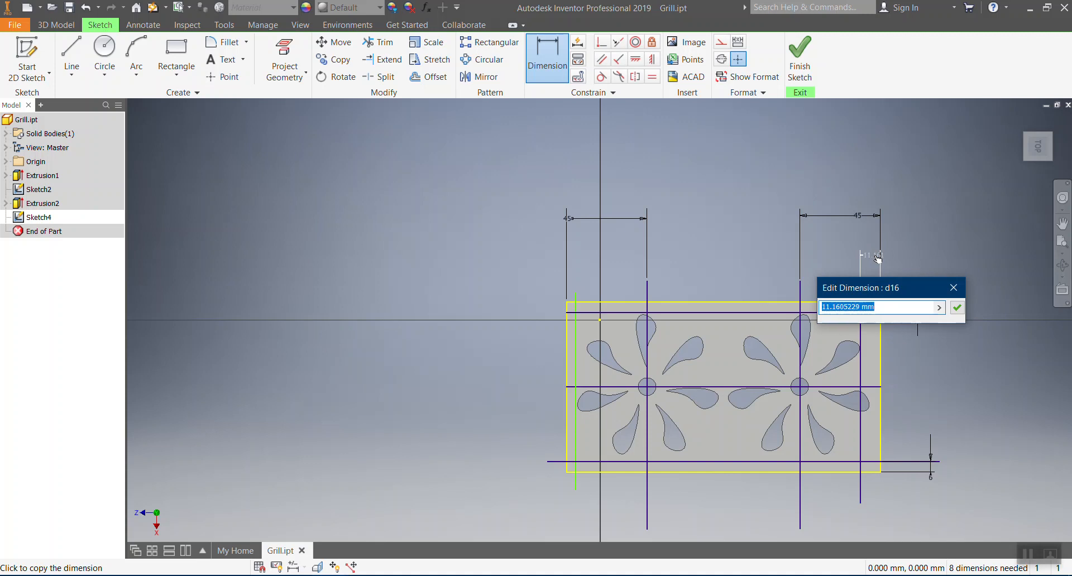
type("10")
key("Return")
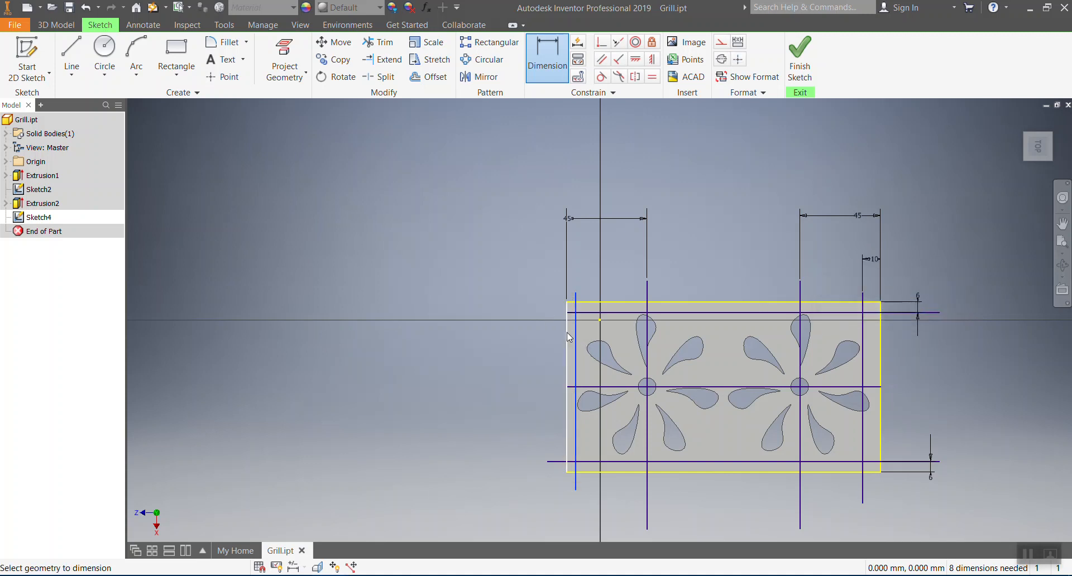
left_click(569, 337)
left_click(566, 250)
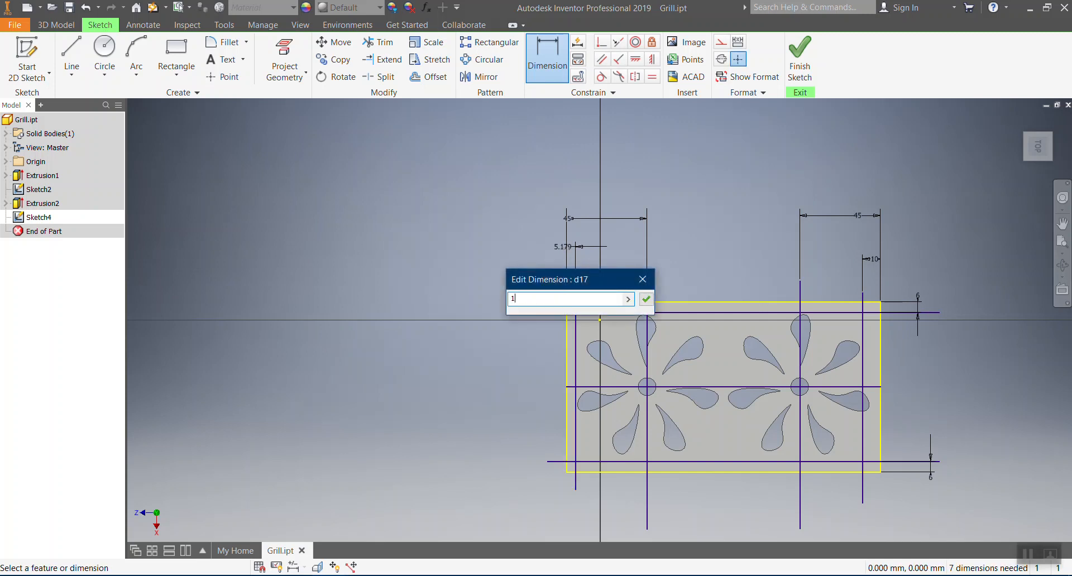
key("Return")
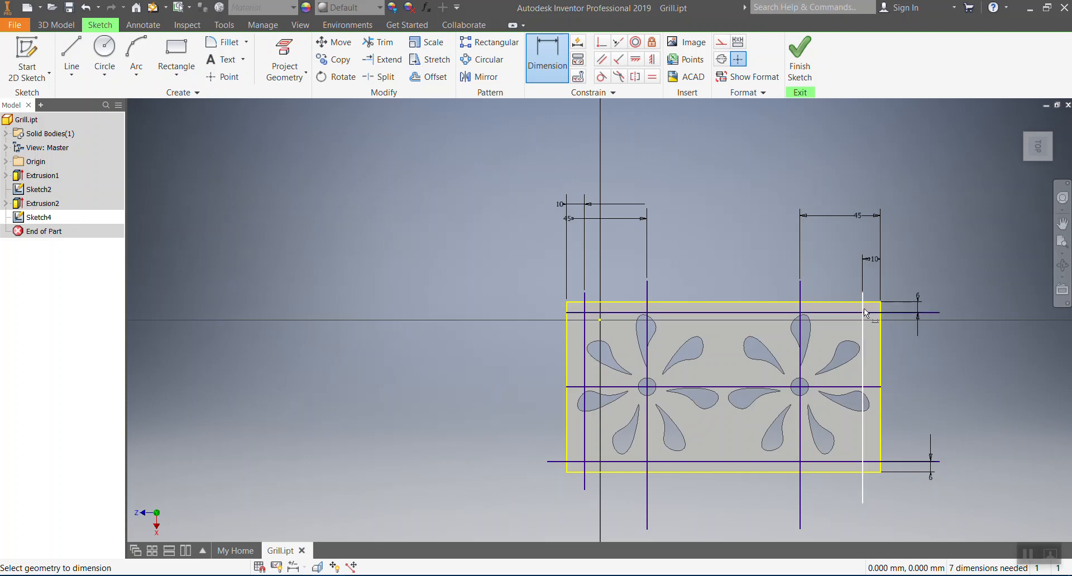
- Draw two 4 mm circles centred on the line intersections at the two corners near one short edge
left_click(107, 50)
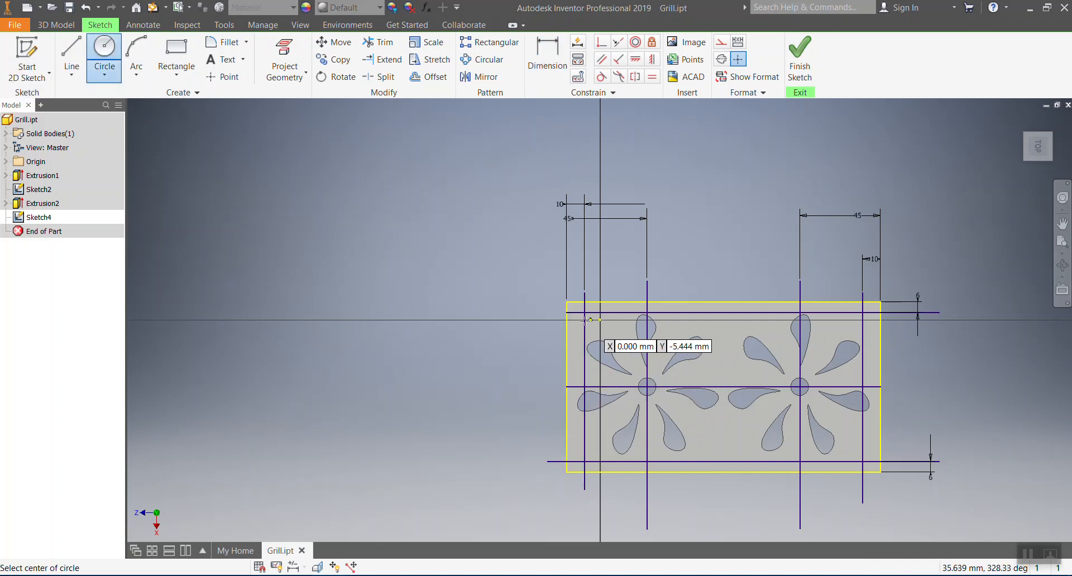
scroll(585, 320, "up", 5)
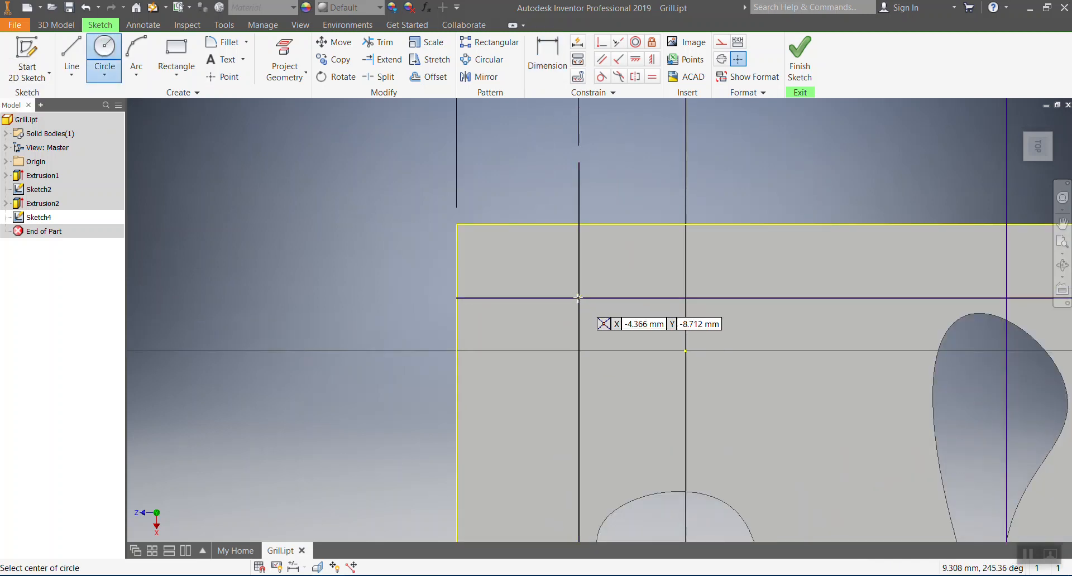
left_click(579, 298)
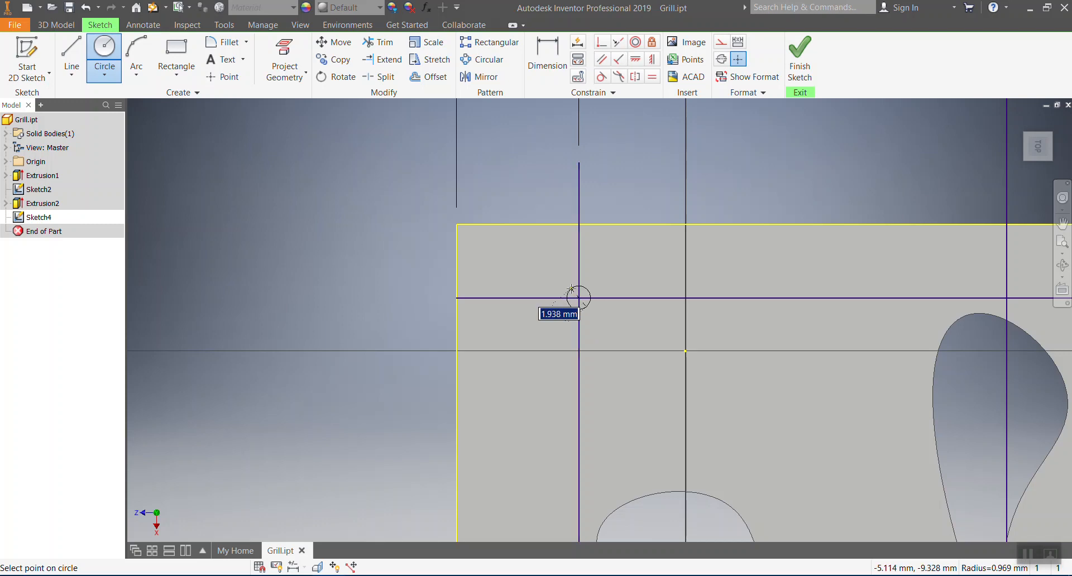
type("4")
key("Return")
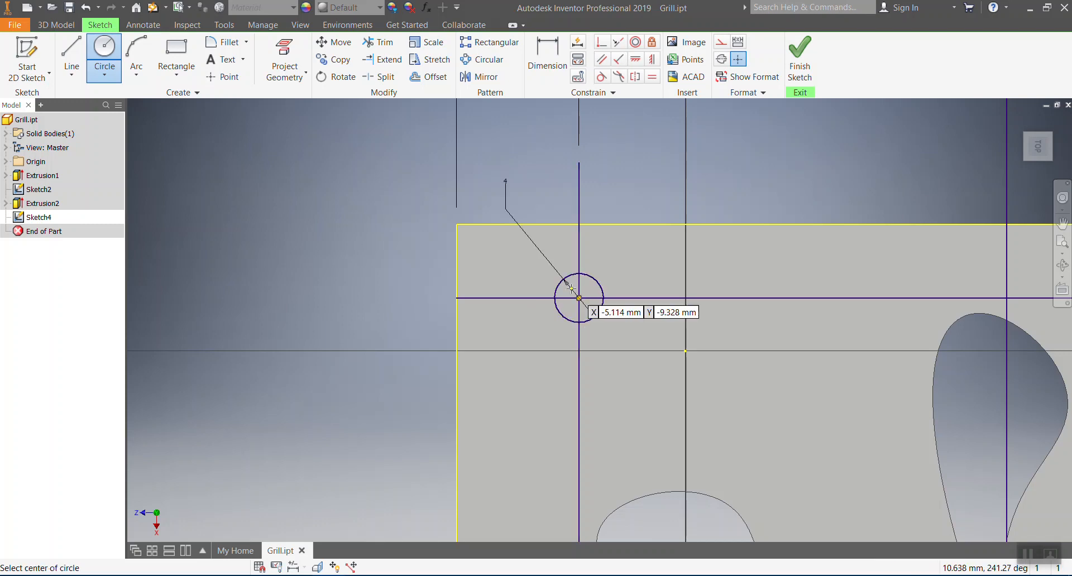
scroll(491, 265, "down", 5)
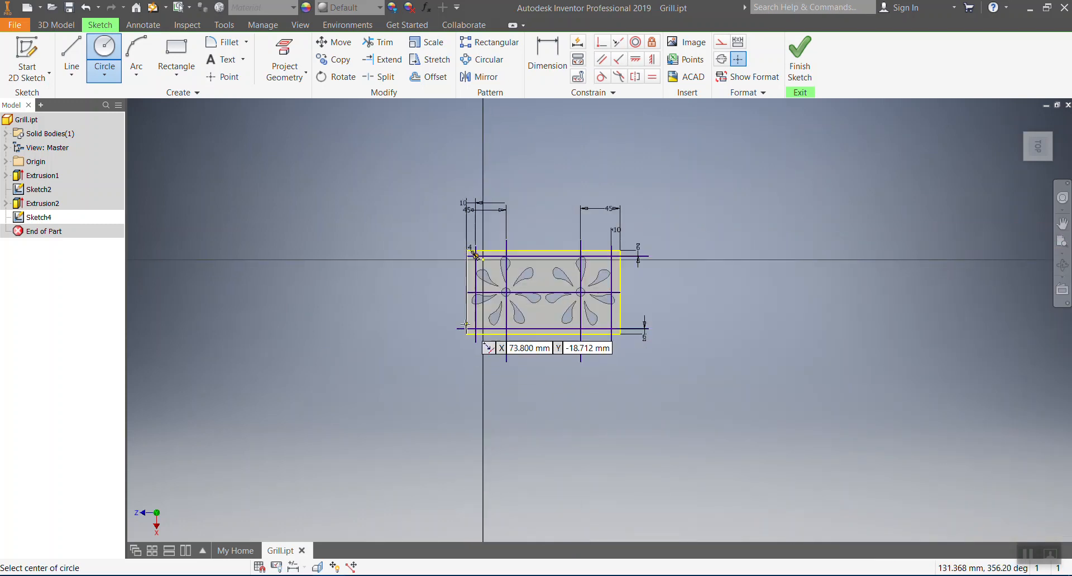
scroll(515, 354, "up", 6)
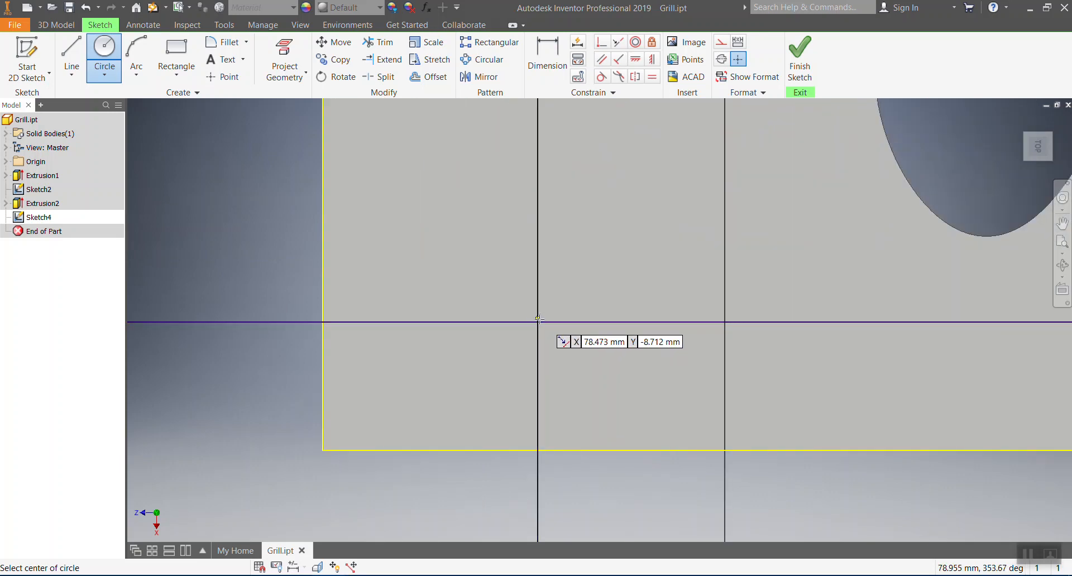
left_click(537, 322)
type("4")
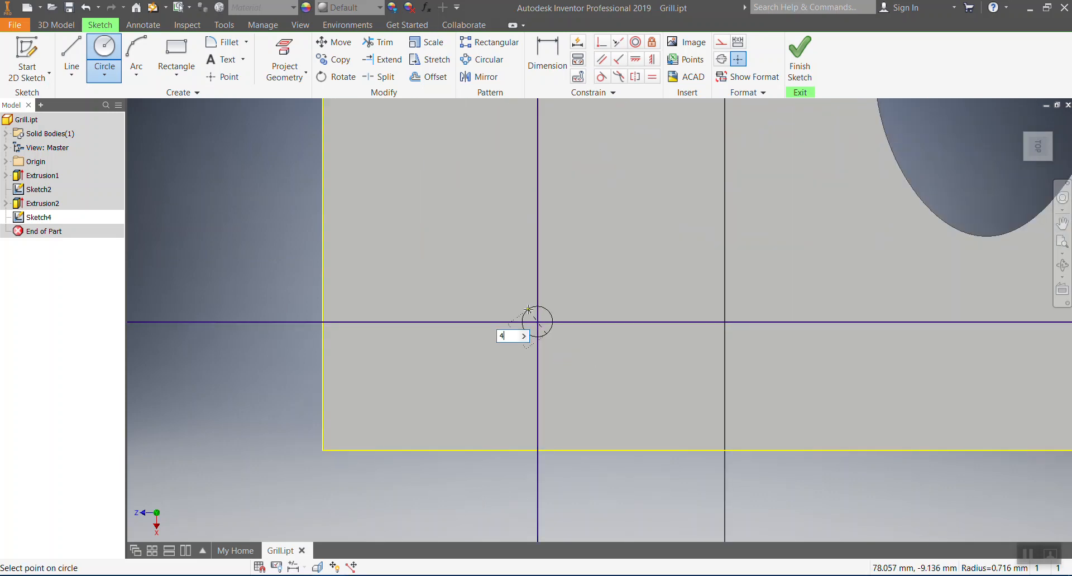
key("Return")
scroll(441, 301, "down", 5)
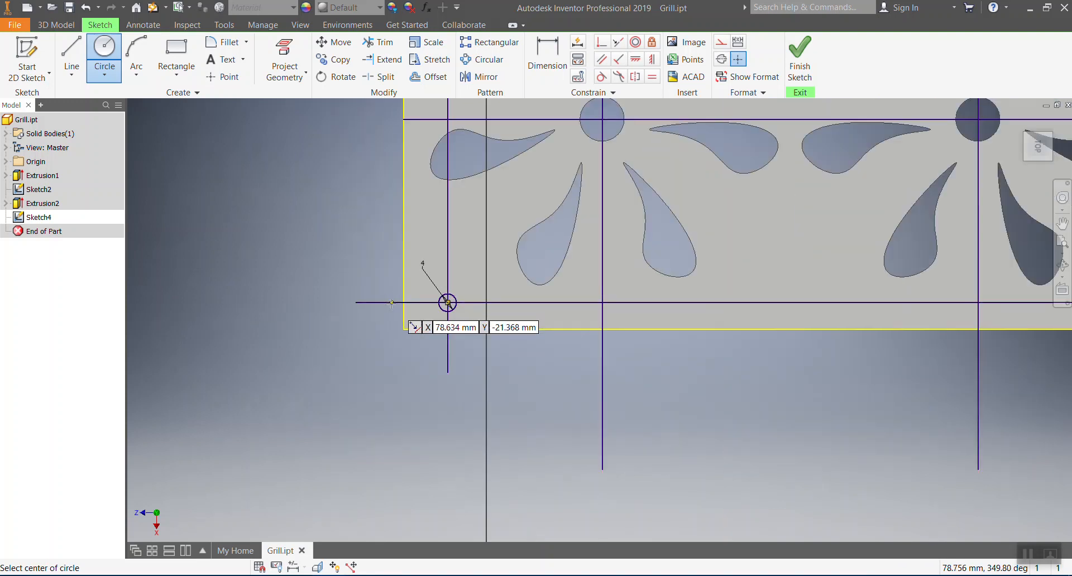
- Draw 4 mm circles on the two remaining corner intersections near the opposite short edge and finish the sketch
scroll(700, 289, "up", 5)
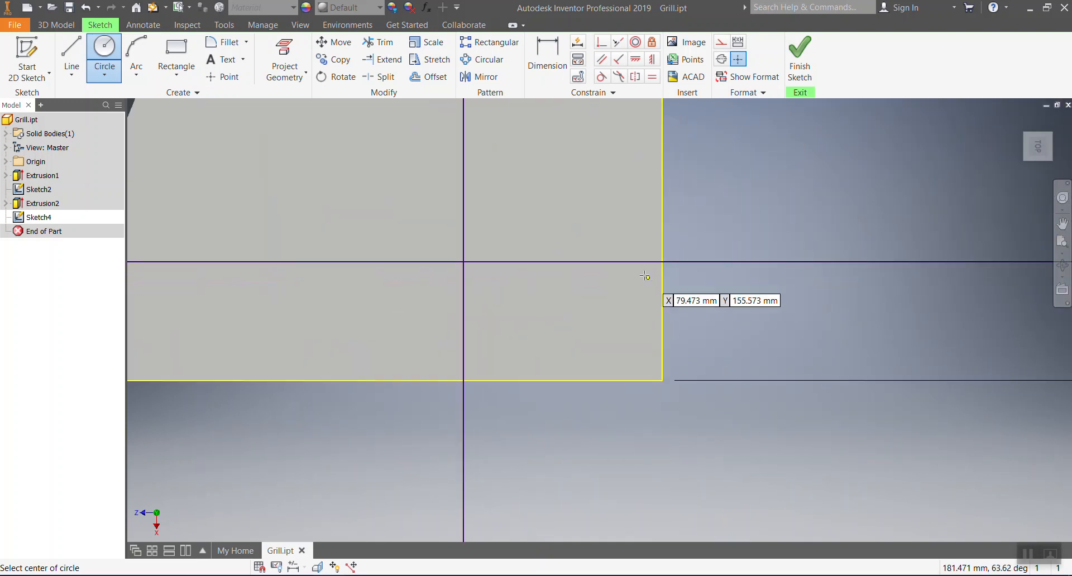
left_click(462, 261)
type("4")
key("Return")
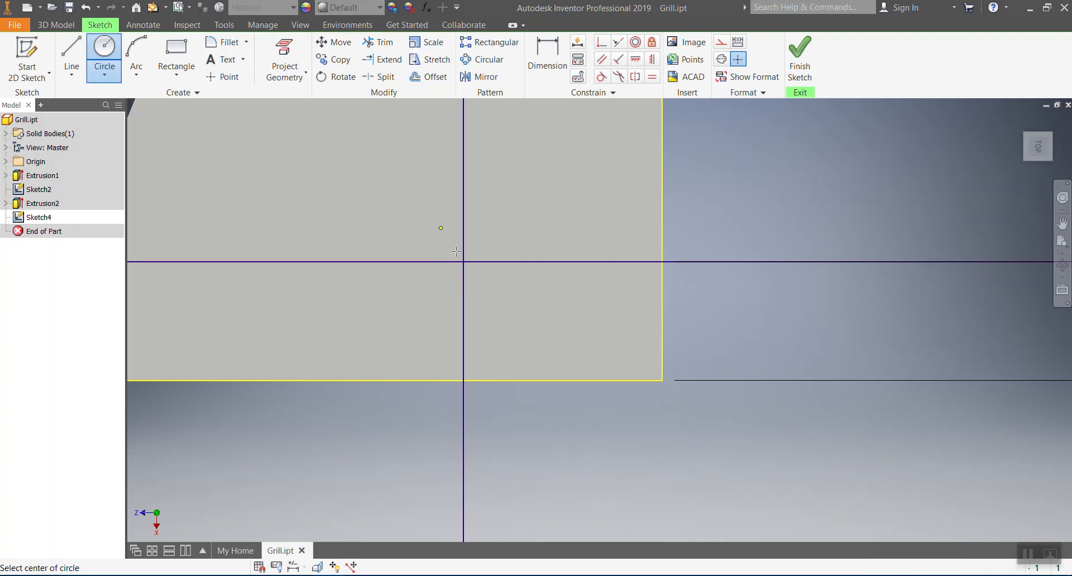
scroll(491, 326, "down", 5)
scroll(500, 235, "down", 2)
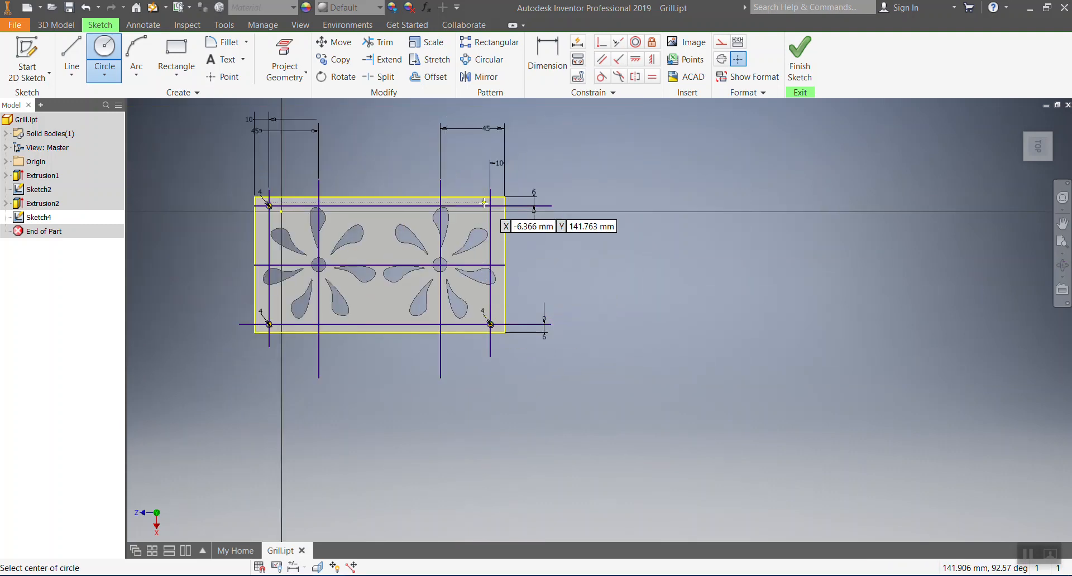
scroll(492, 209, "up", 6)
left_click(484, 203)
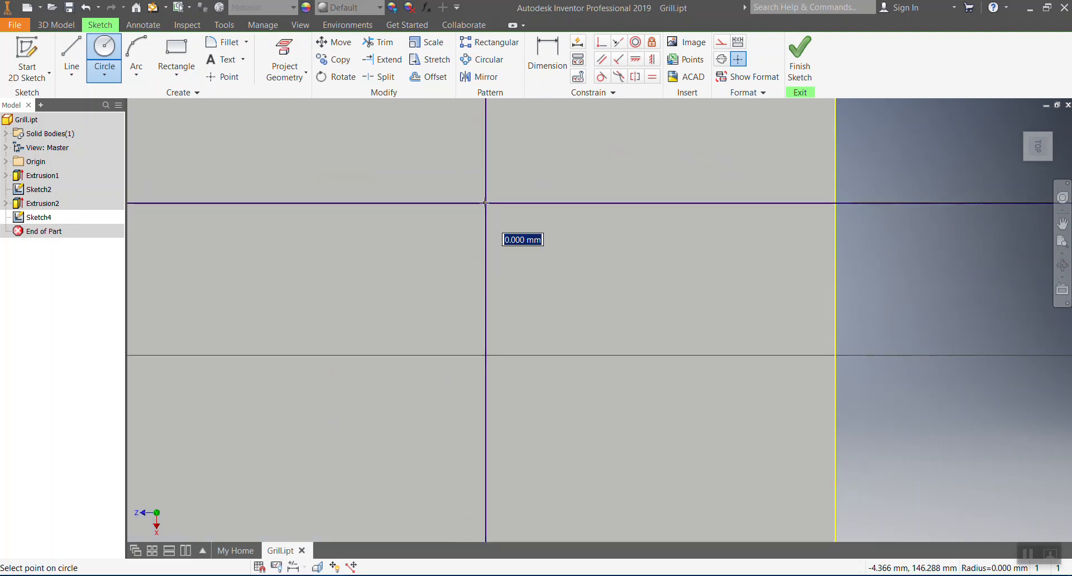
type("4")
key("Return")
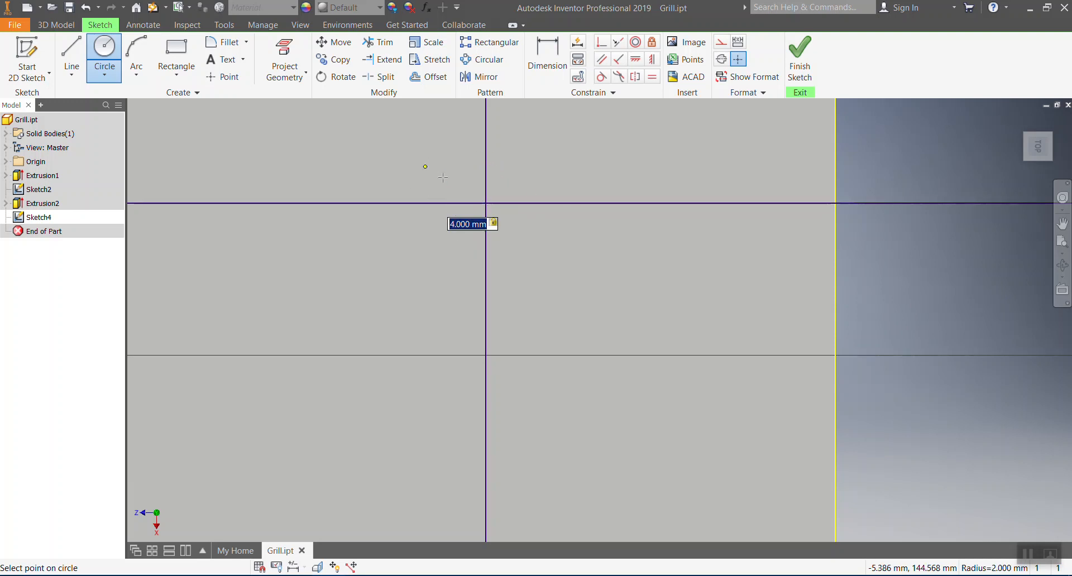
scroll(432, 221, "down", 5)
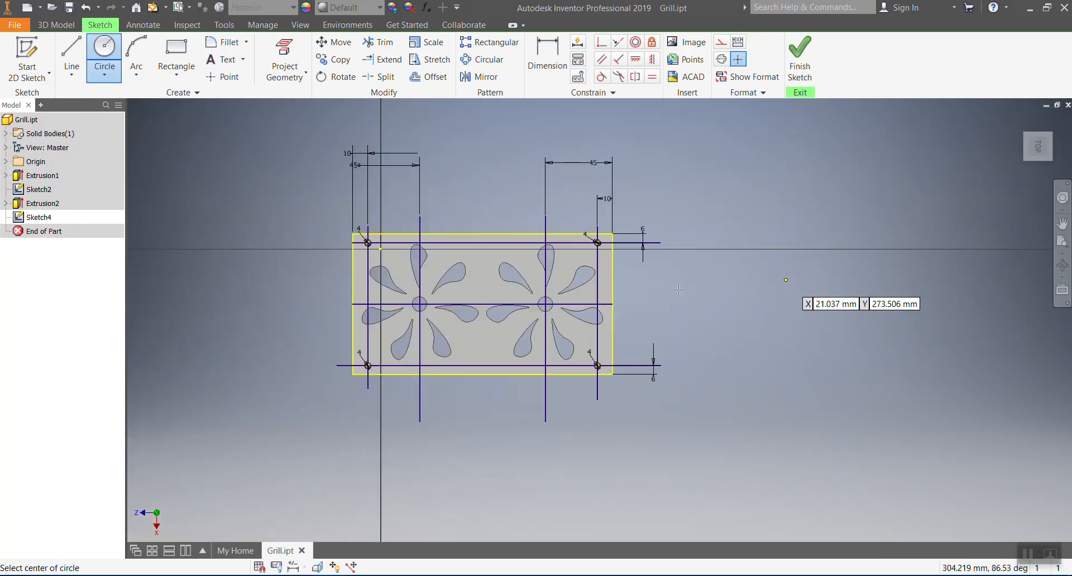
scroll(480, 285, "up", 5)
scroll(497, 282, "down", 2)
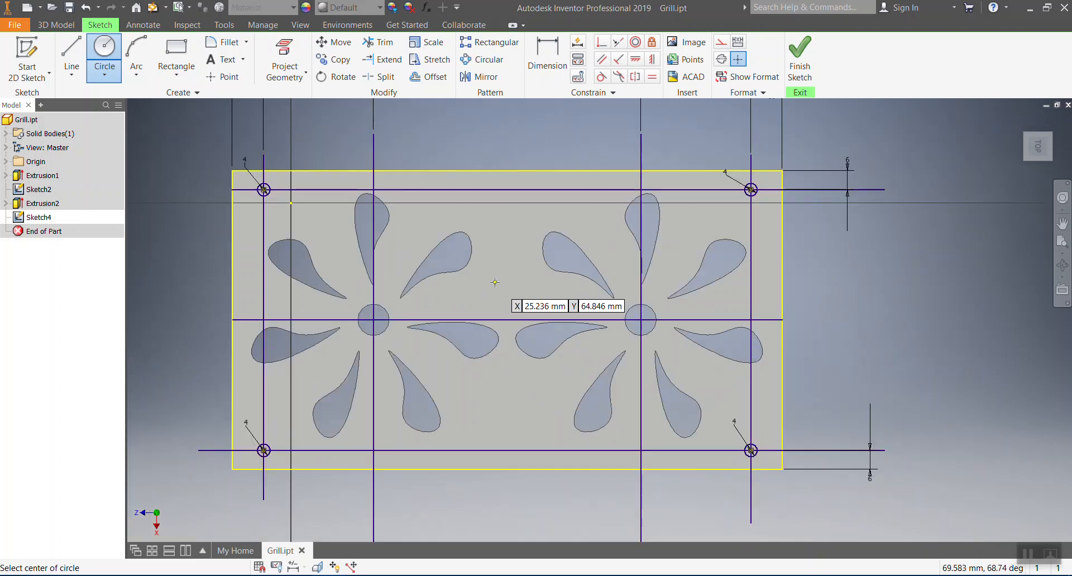
left_click(799, 57)
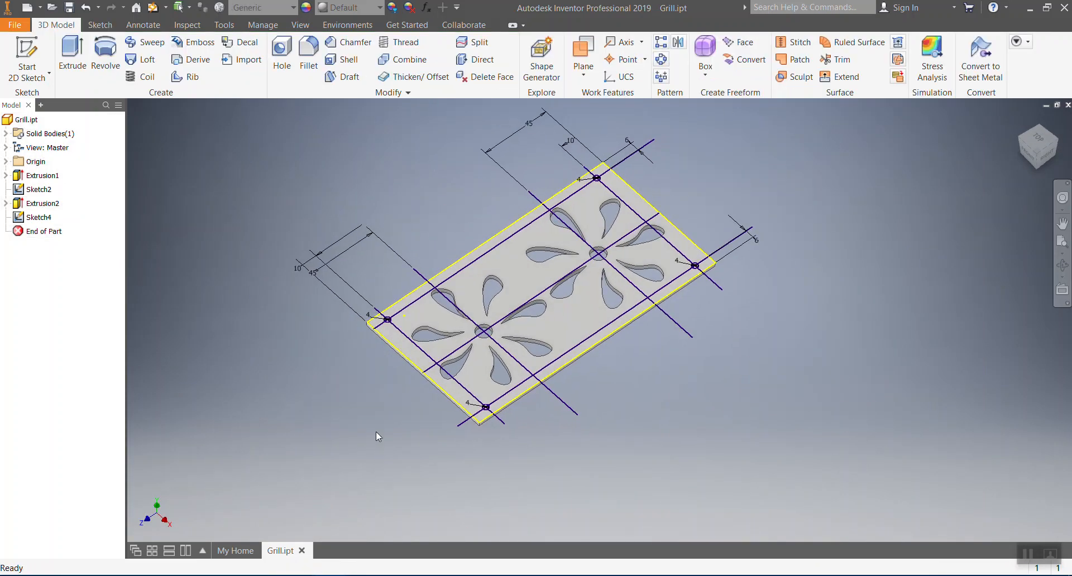
- Extrude the four 4 mm corner circles as a 3 mm cut to make holes through the plate
key("e")
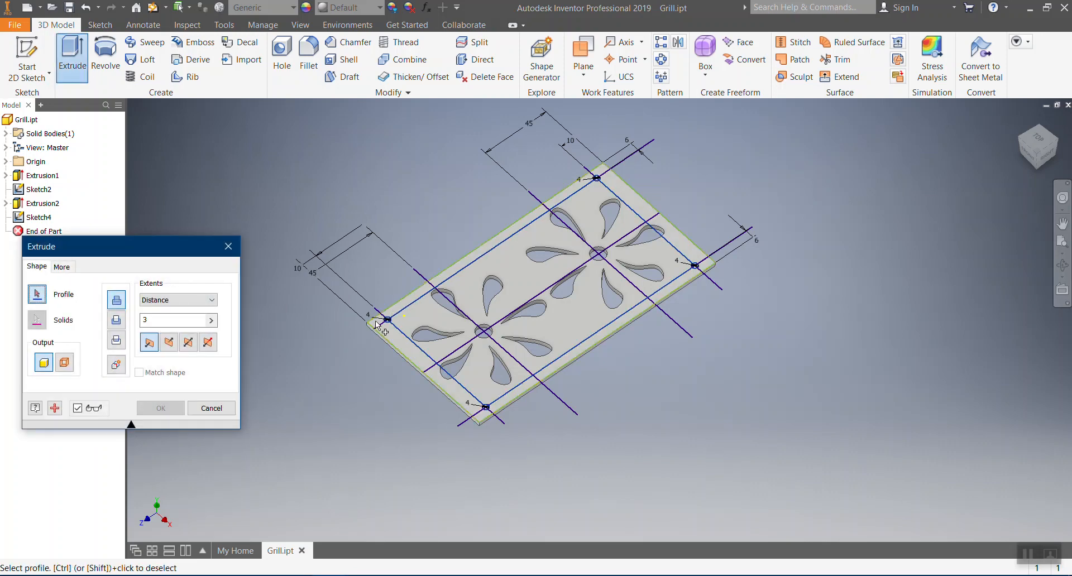
scroll(393, 304, "down", 5)
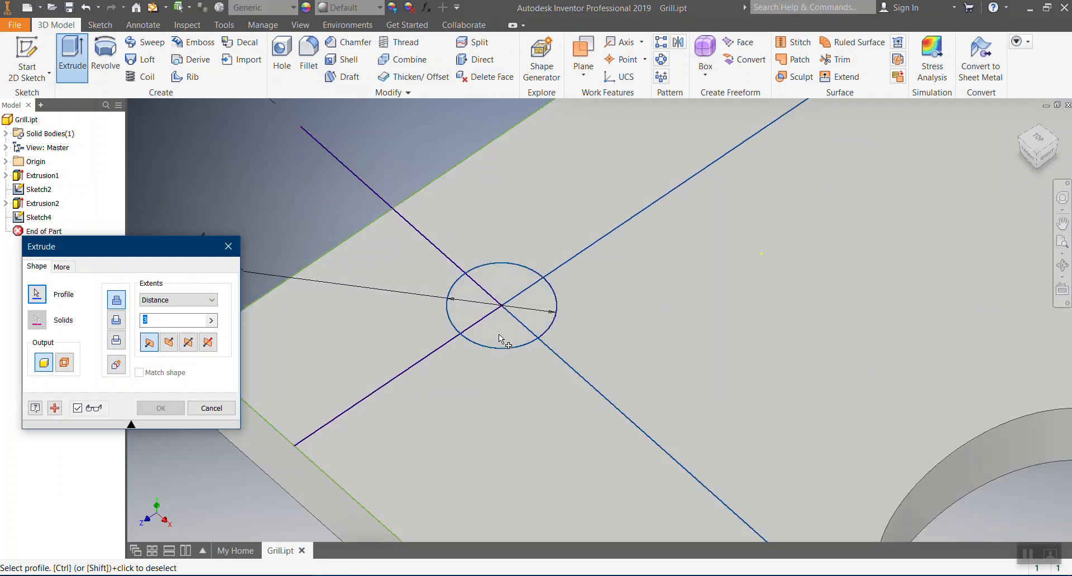
left_click(500, 339)
scroll(486, 307, "up", 6)
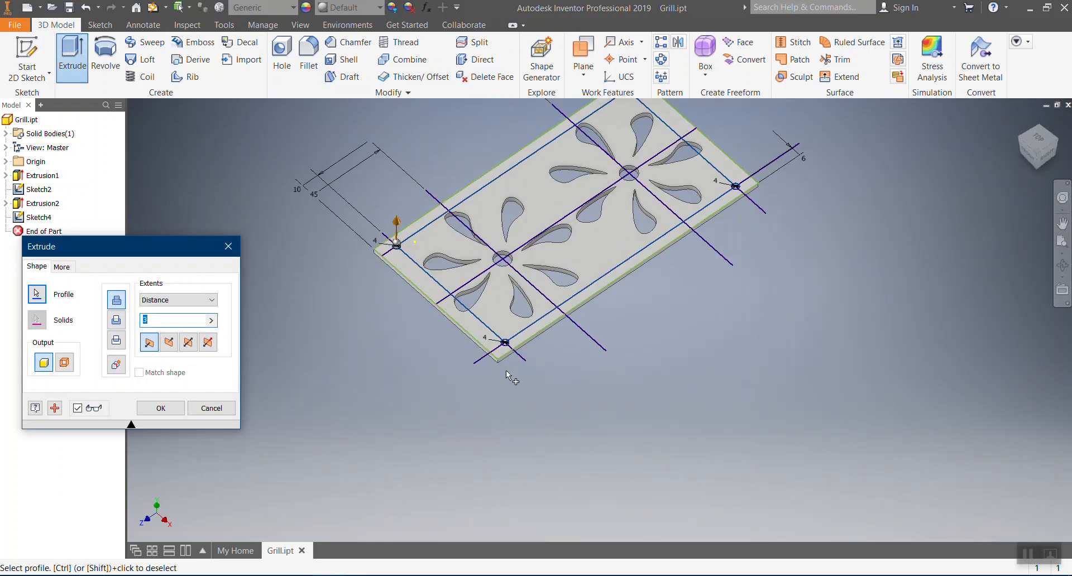
scroll(503, 358, "down", 6)
left_click(545, 258)
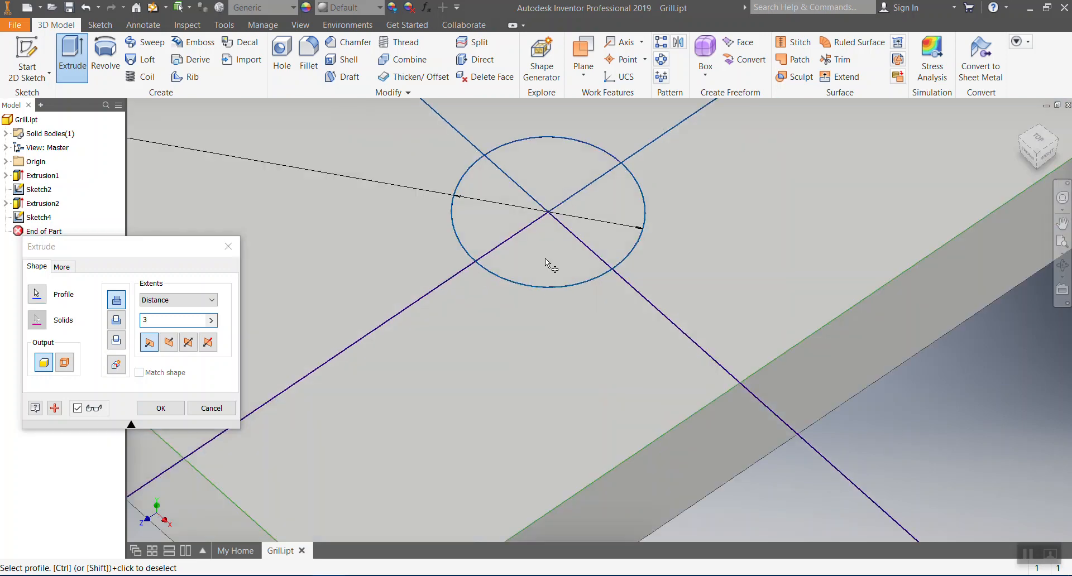
scroll(545, 258, "up", 6)
scroll(544, 261, "down", 8)
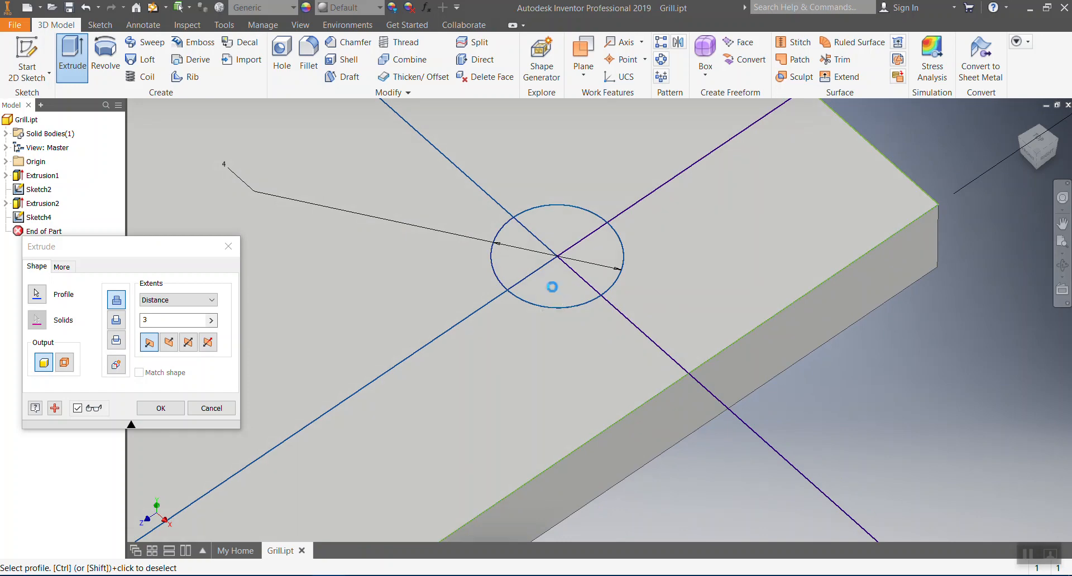
scroll(636, 307, "up", 6)
scroll(602, 266, "down", 8)
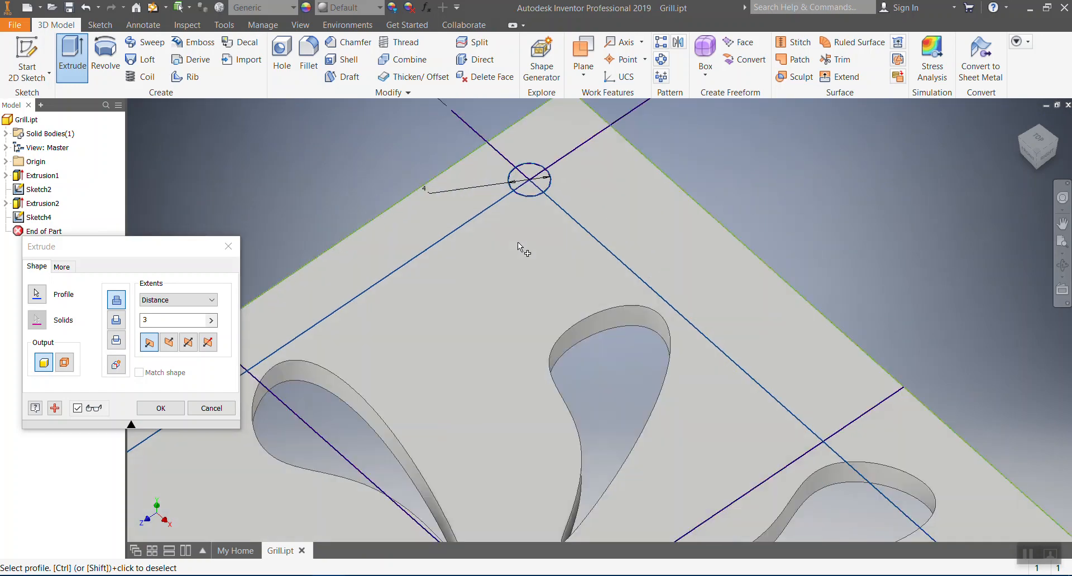
left_click(533, 190)
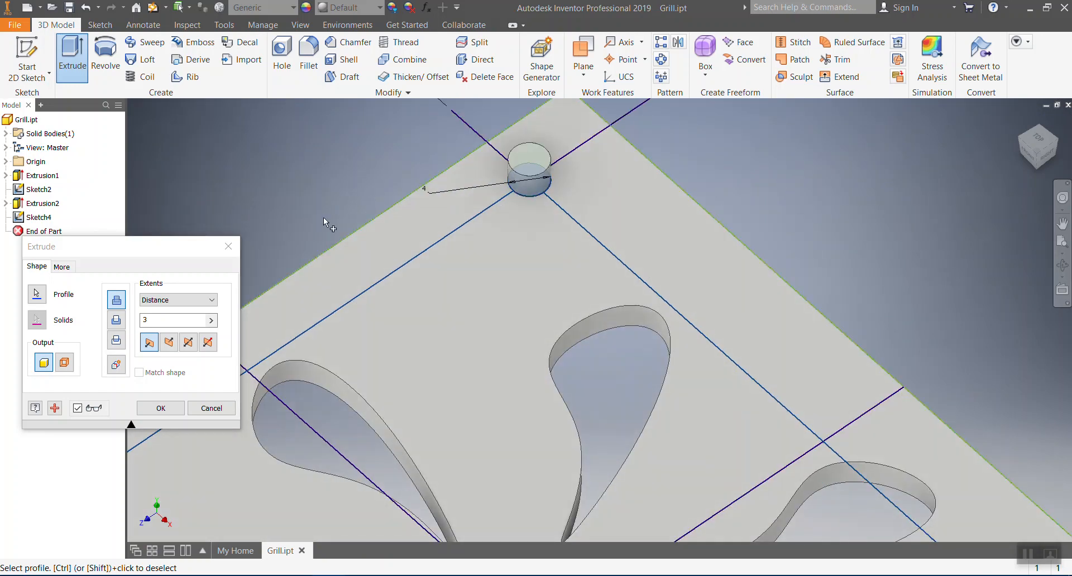
left_click(117, 321)
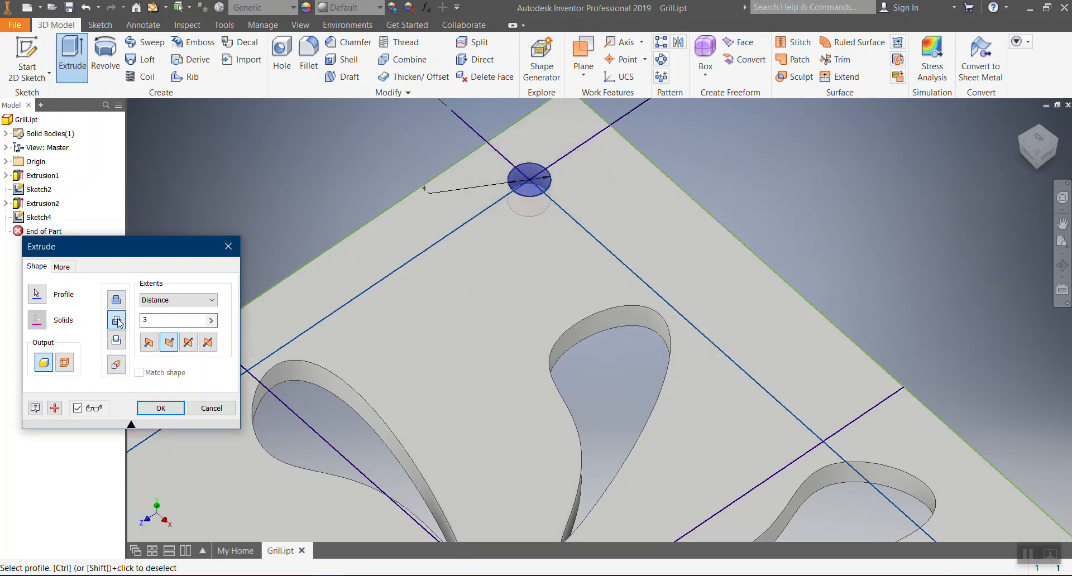
left_click(161, 409)
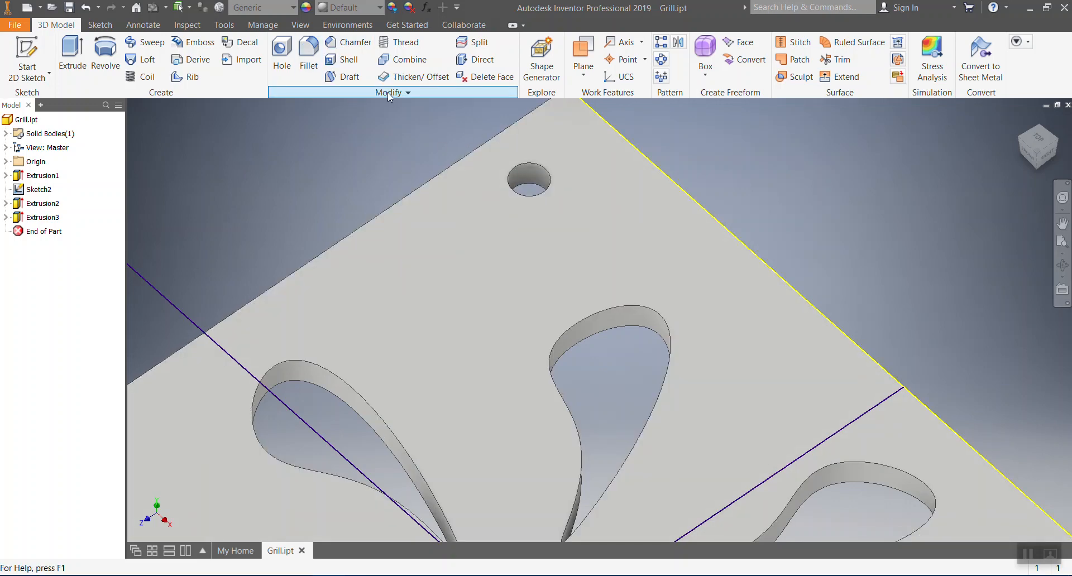
- Chamfer the top edges of the four corner holes with a distance of 1 mm
left_click(353, 44)
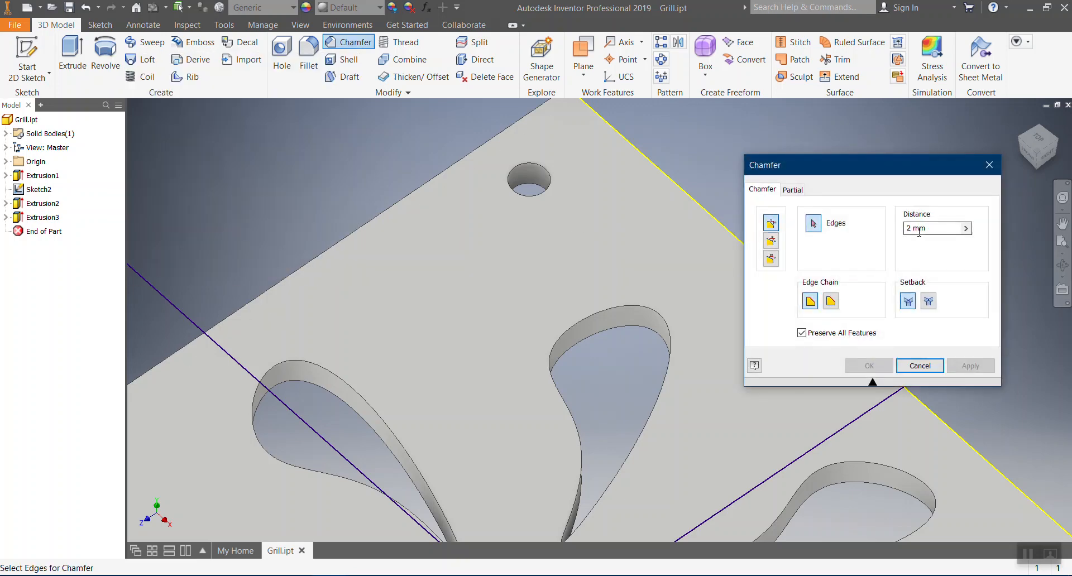
left_click(528, 197)
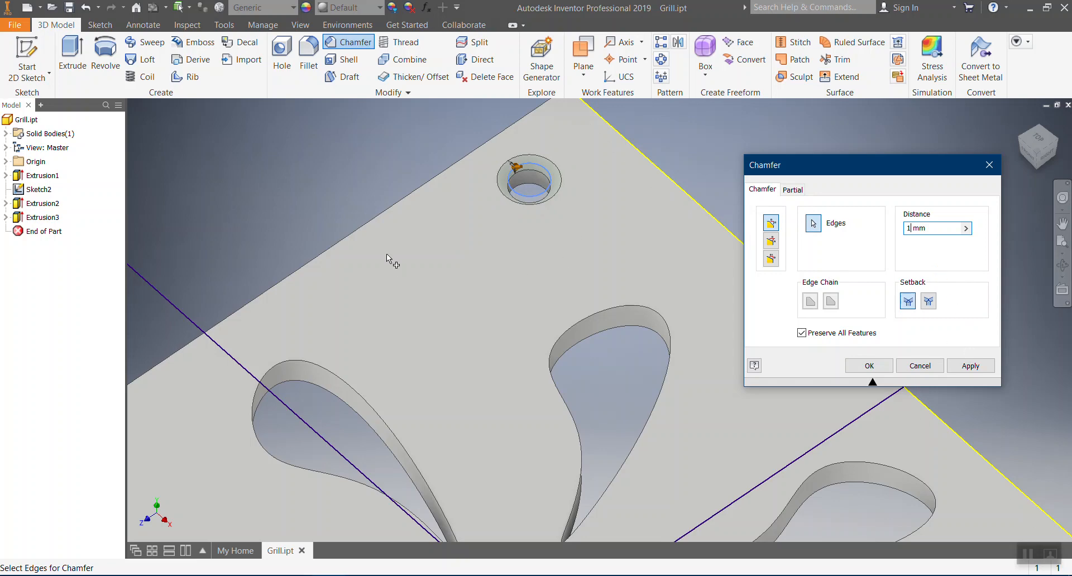
scroll(386, 249, "down", 6)
scroll(631, 231, "down", 2)
scroll(580, 306, "up", 2)
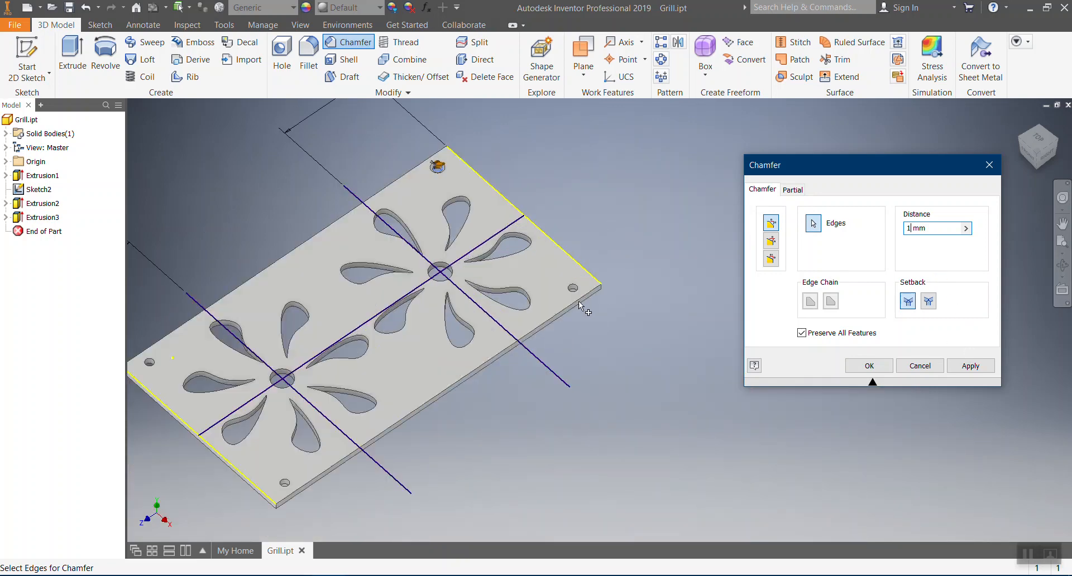
scroll(581, 306, "up", 8)
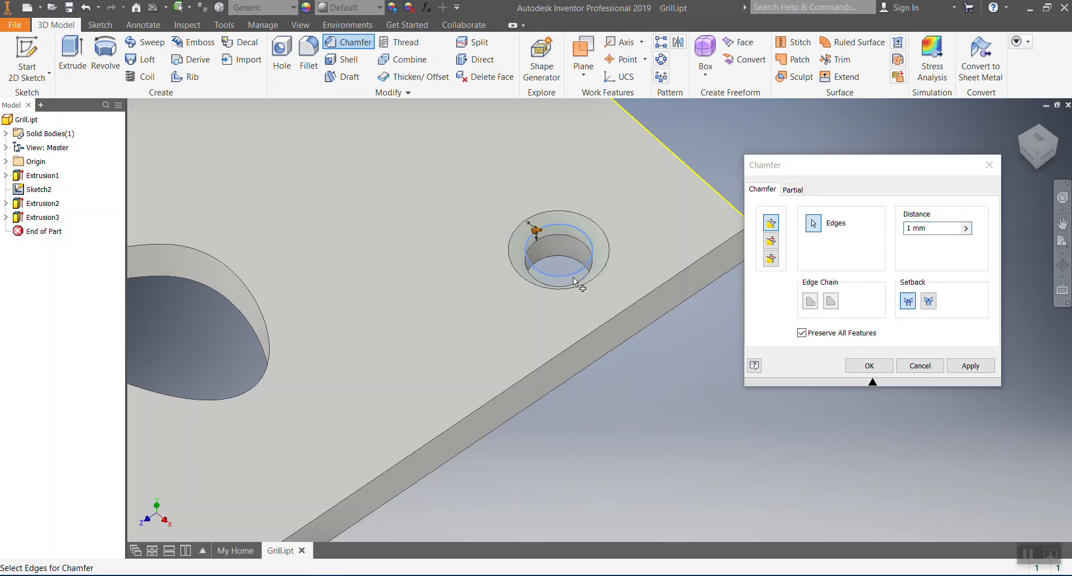
scroll(570, 278, "down", 8)
scroll(431, 374, "up", 4)
scroll(435, 357, "up", 4)
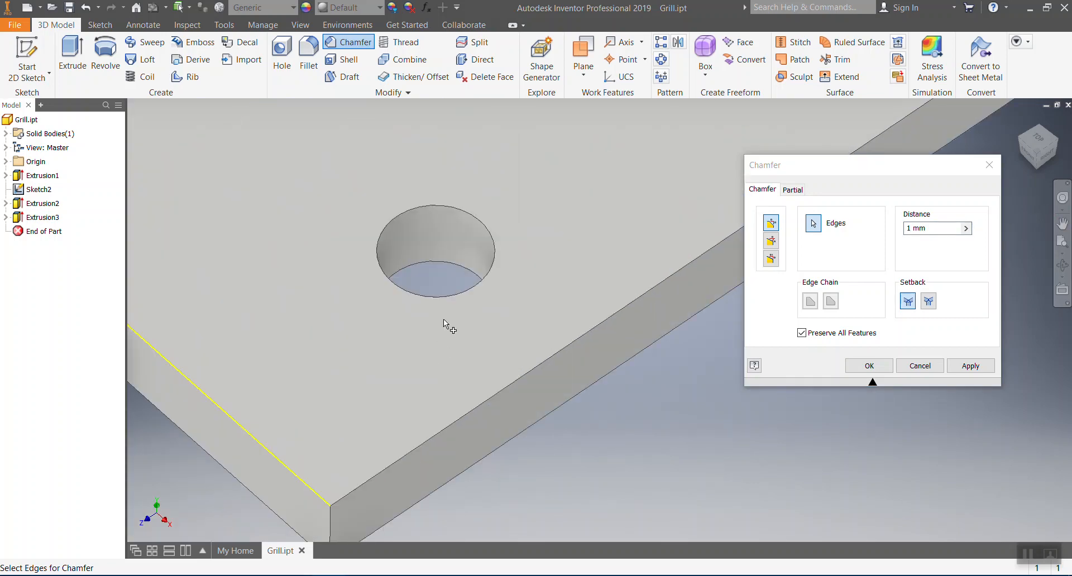
scroll(496, 291, "down", 4)
scroll(474, 273, "down", 4)
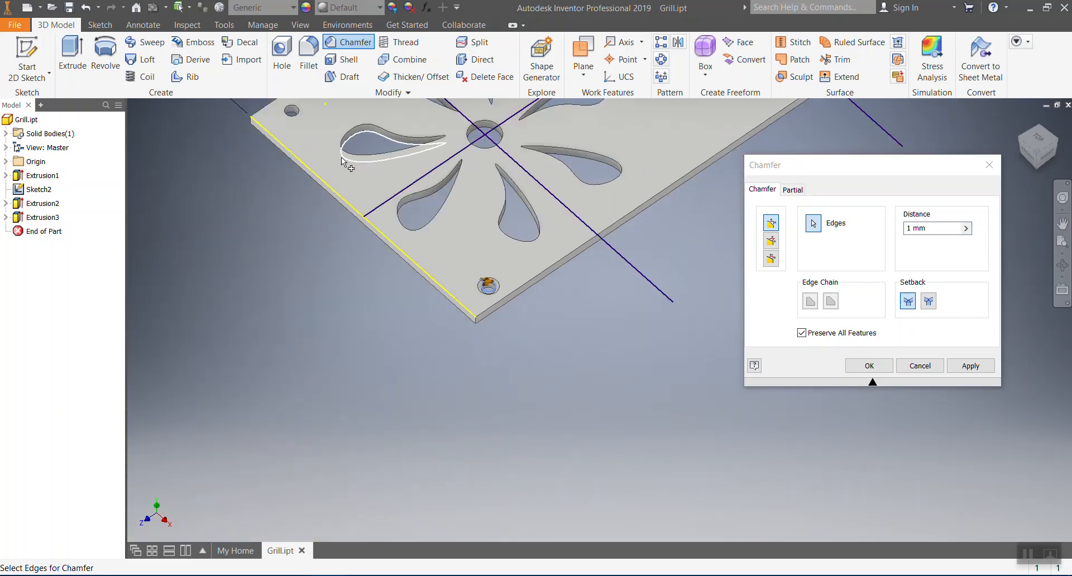
scroll(329, 174, "up", 6)
scroll(369, 296, "down", 2)
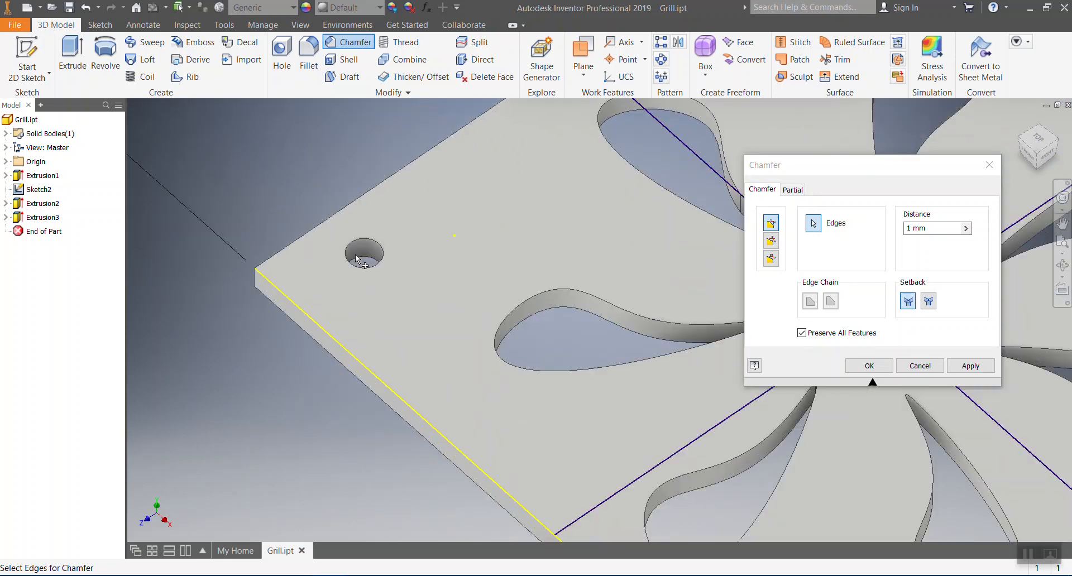
scroll(358, 234, "up", 5)
left_click(396, 304)
scroll(528, 298, "down", 6)
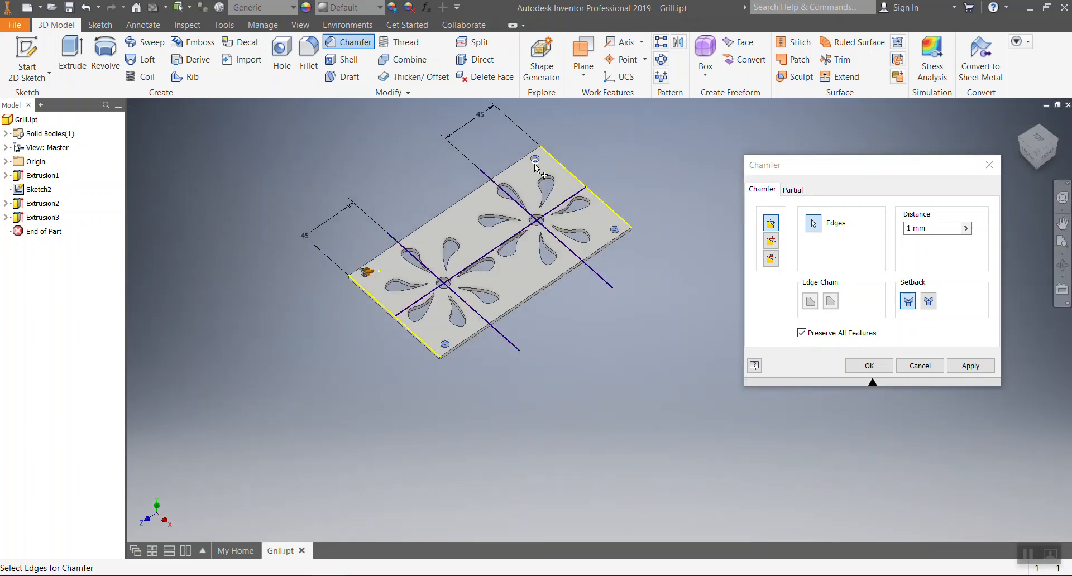
scroll(535, 168, "up", 5)
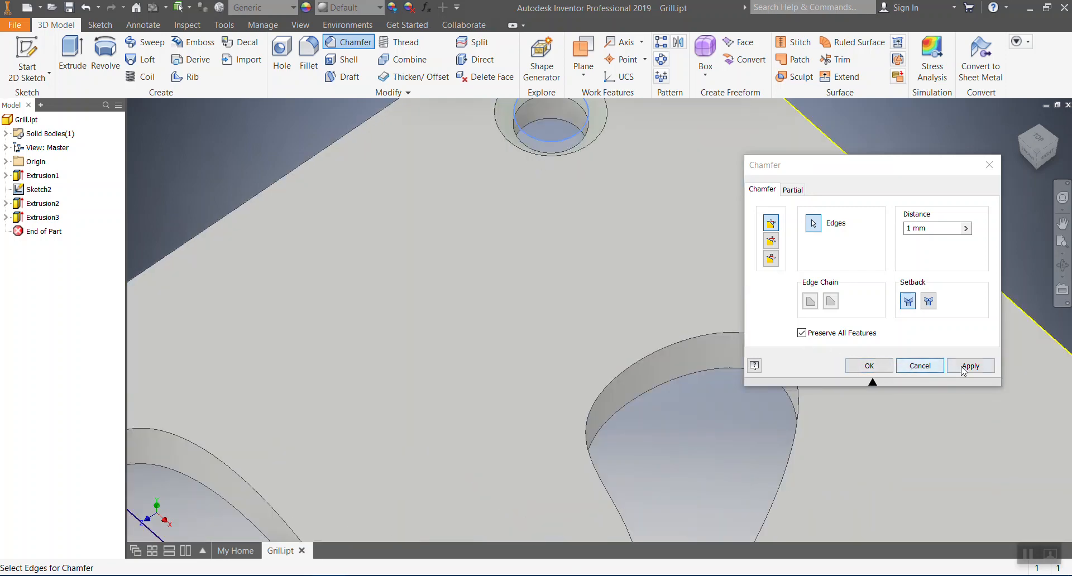
left_click(969, 366)
left_click(920, 366)
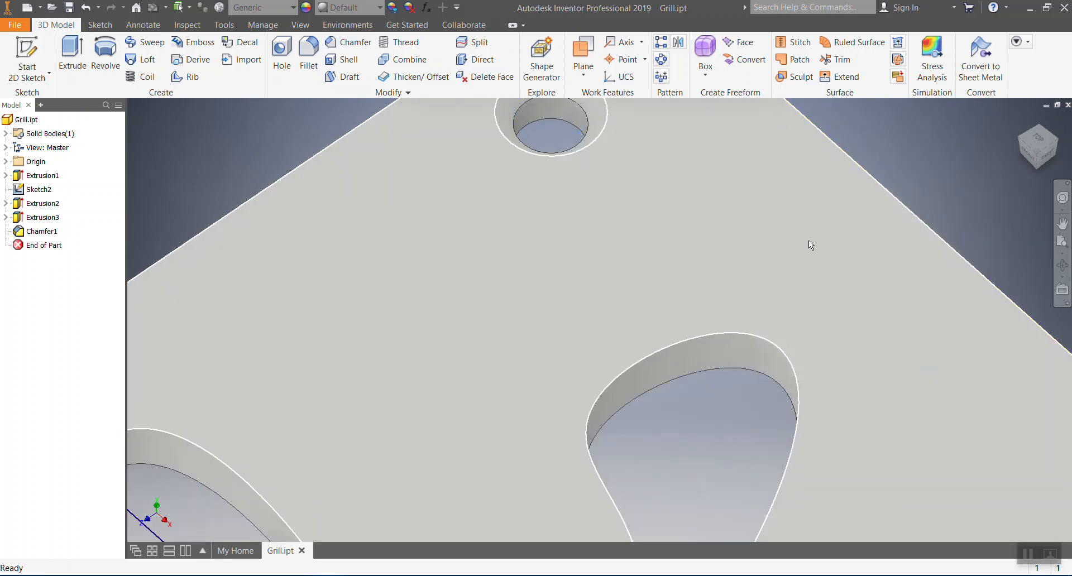
- View the whole plate from directly above its top face
scroll(767, 293, "down", 6)
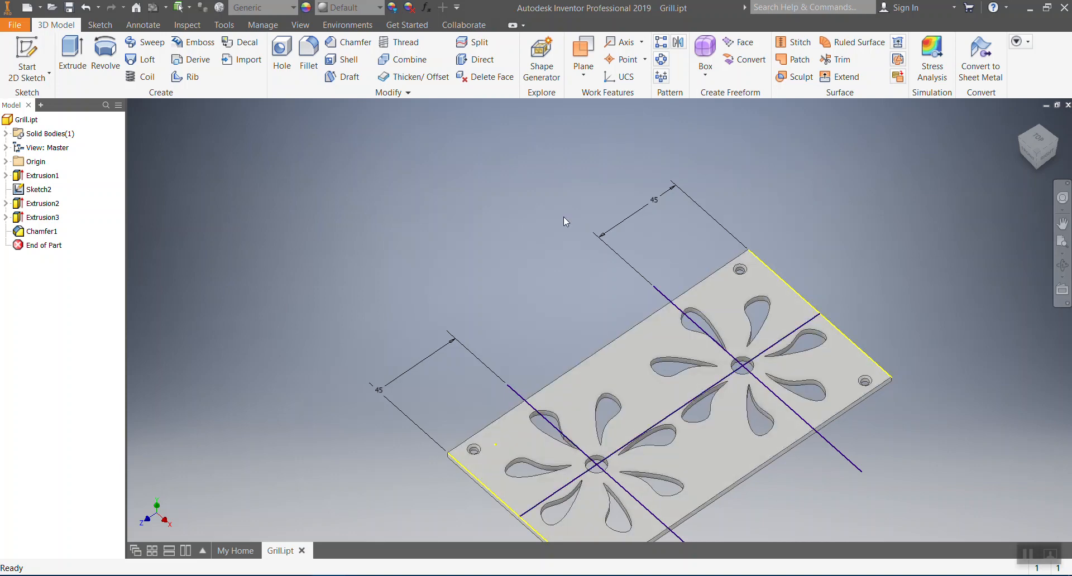
left_click(1042, 146)
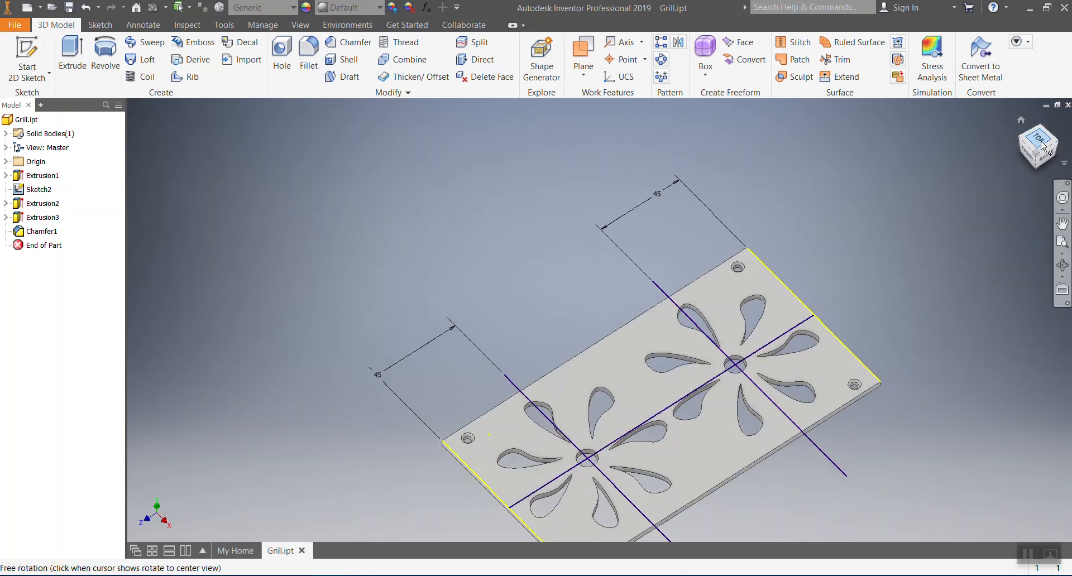
scroll(614, 356, "up", 4)
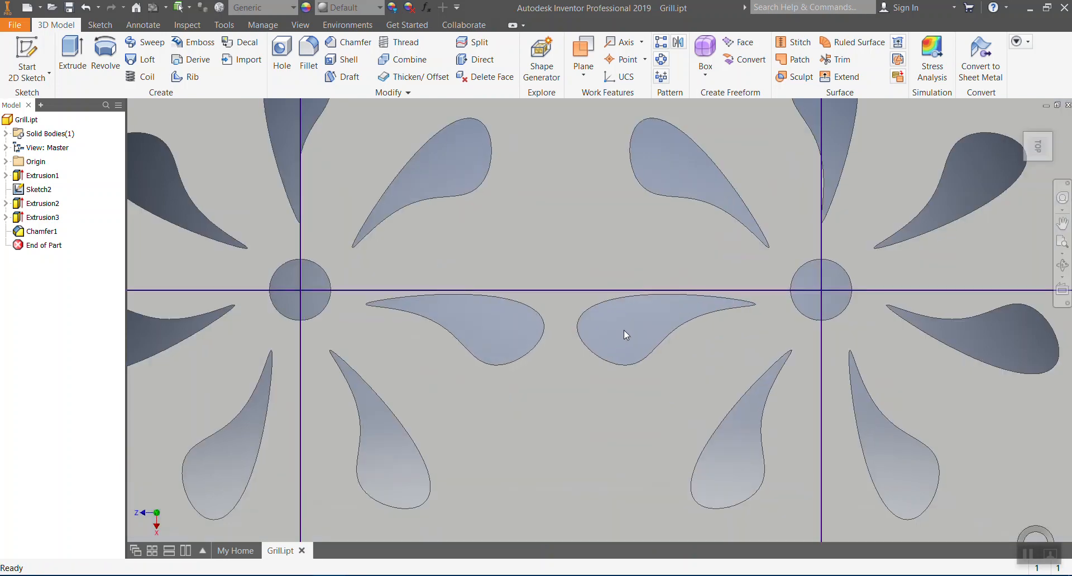
scroll(625, 330, "down", 3)
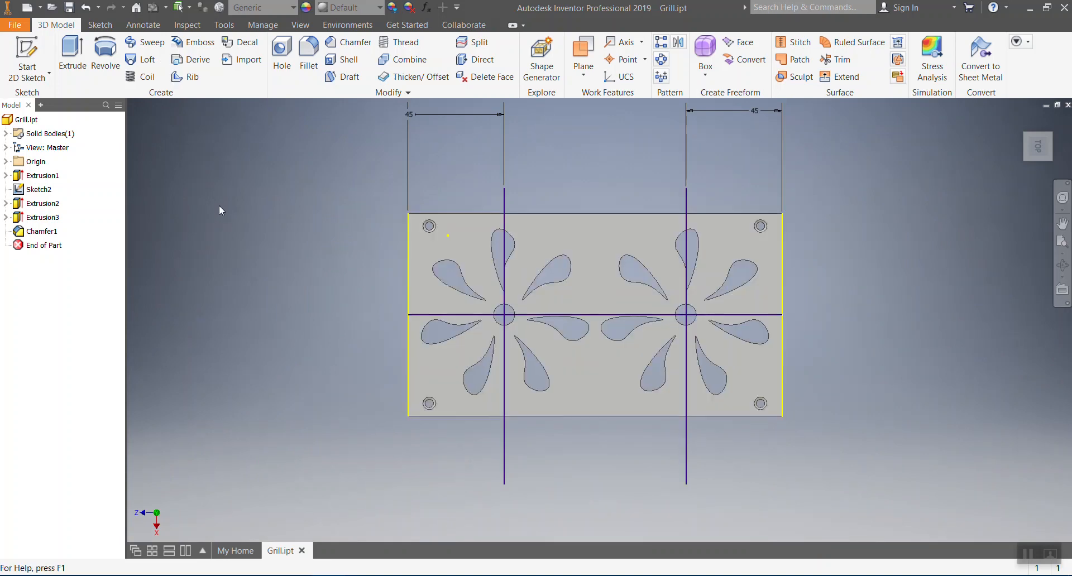